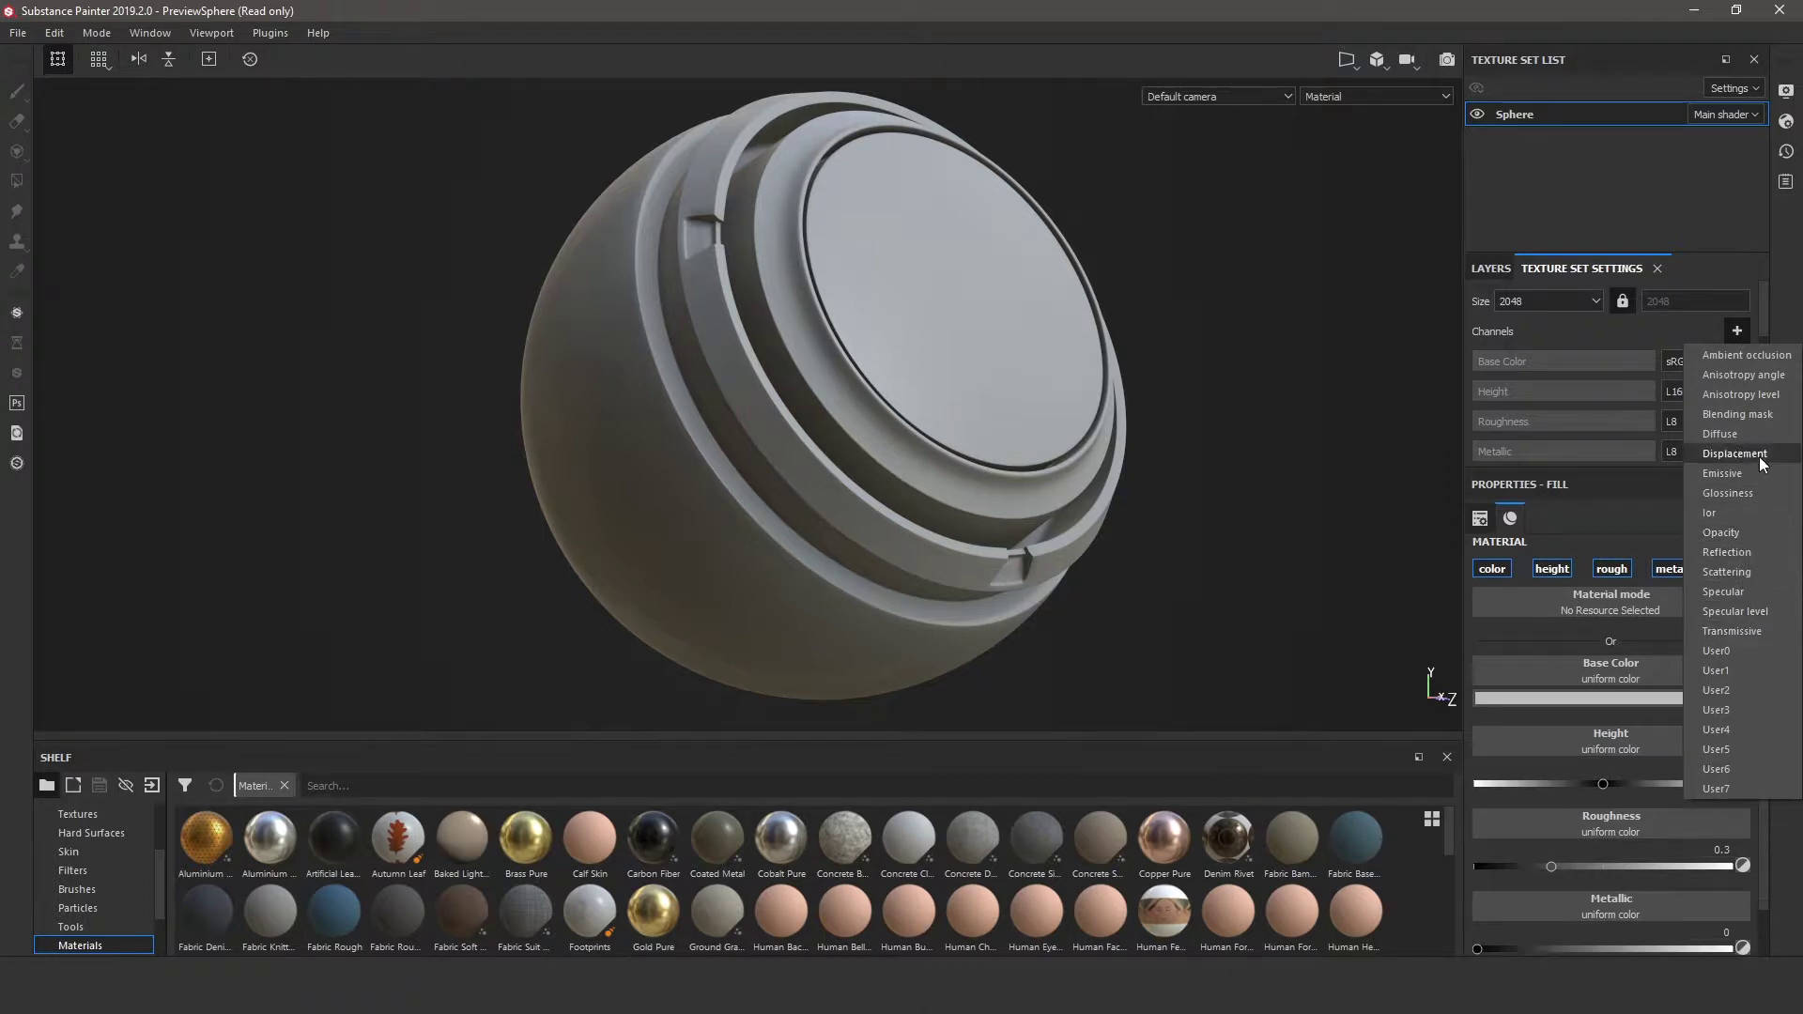
- Add an Emissive channel to the Sphere texture set and remove its Height, Metallic and Roughness channels
click(1733, 476)
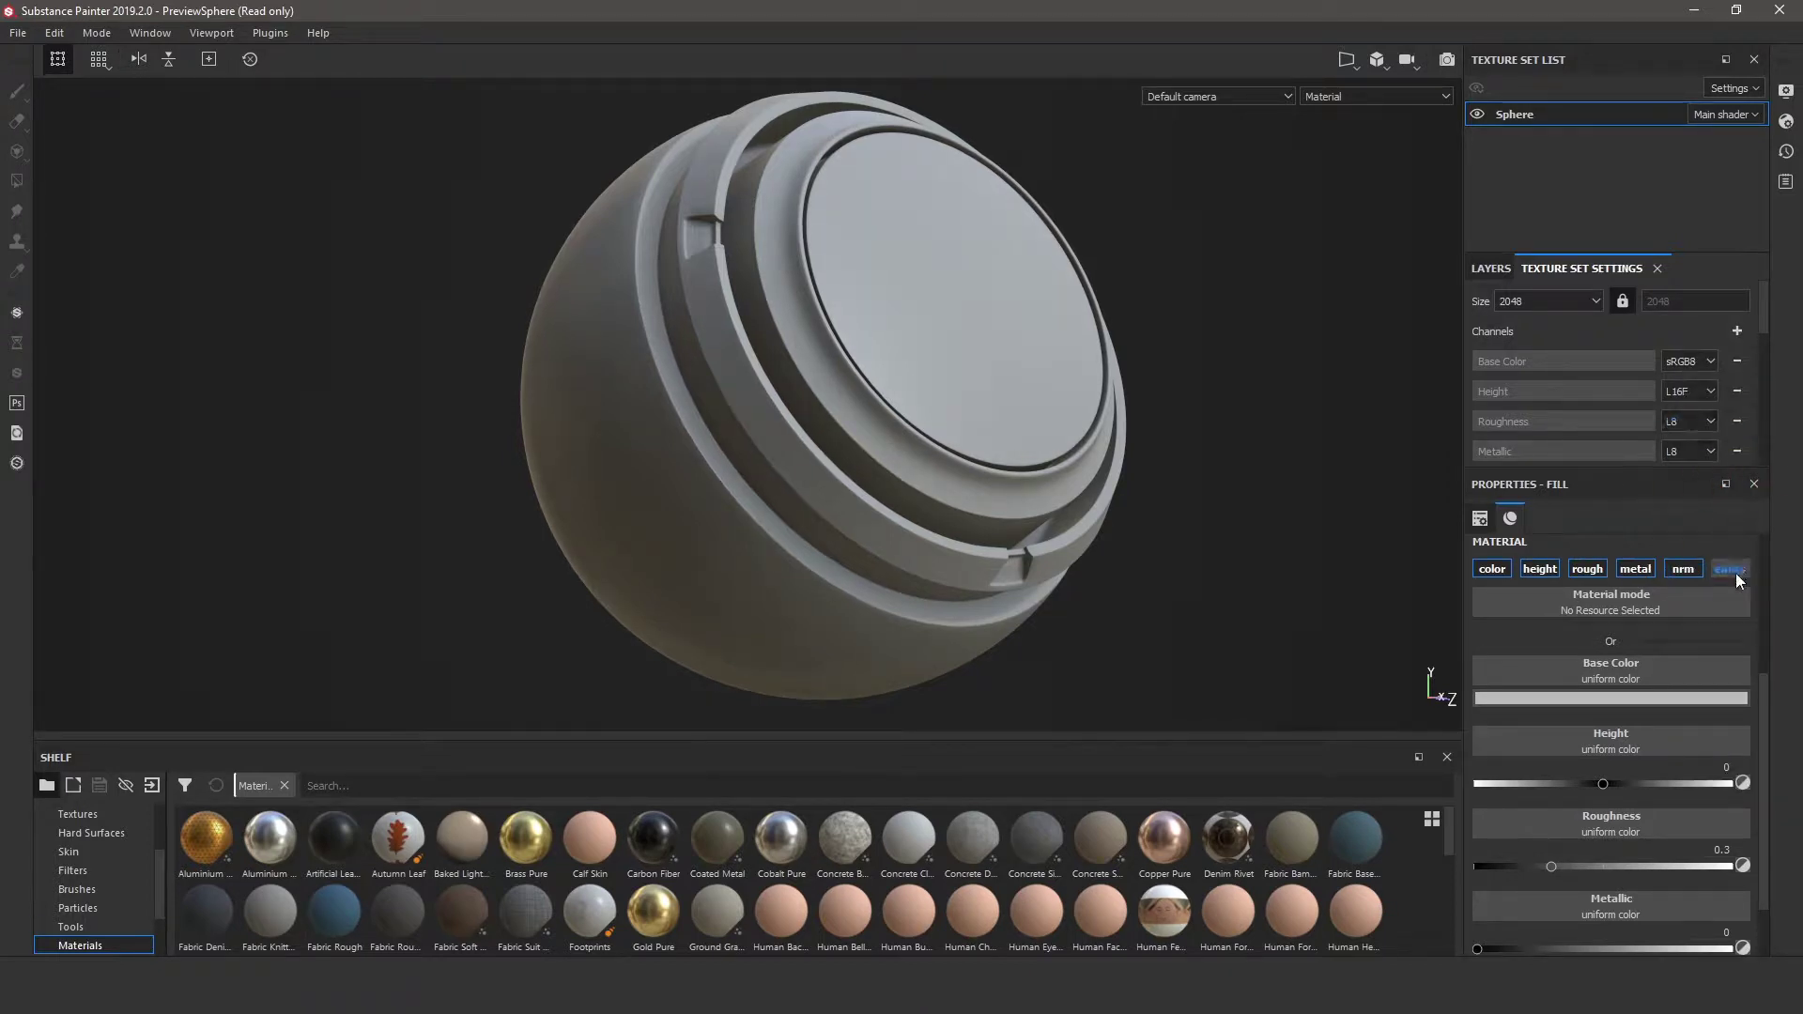
scroll(1650, 403, down, 2)
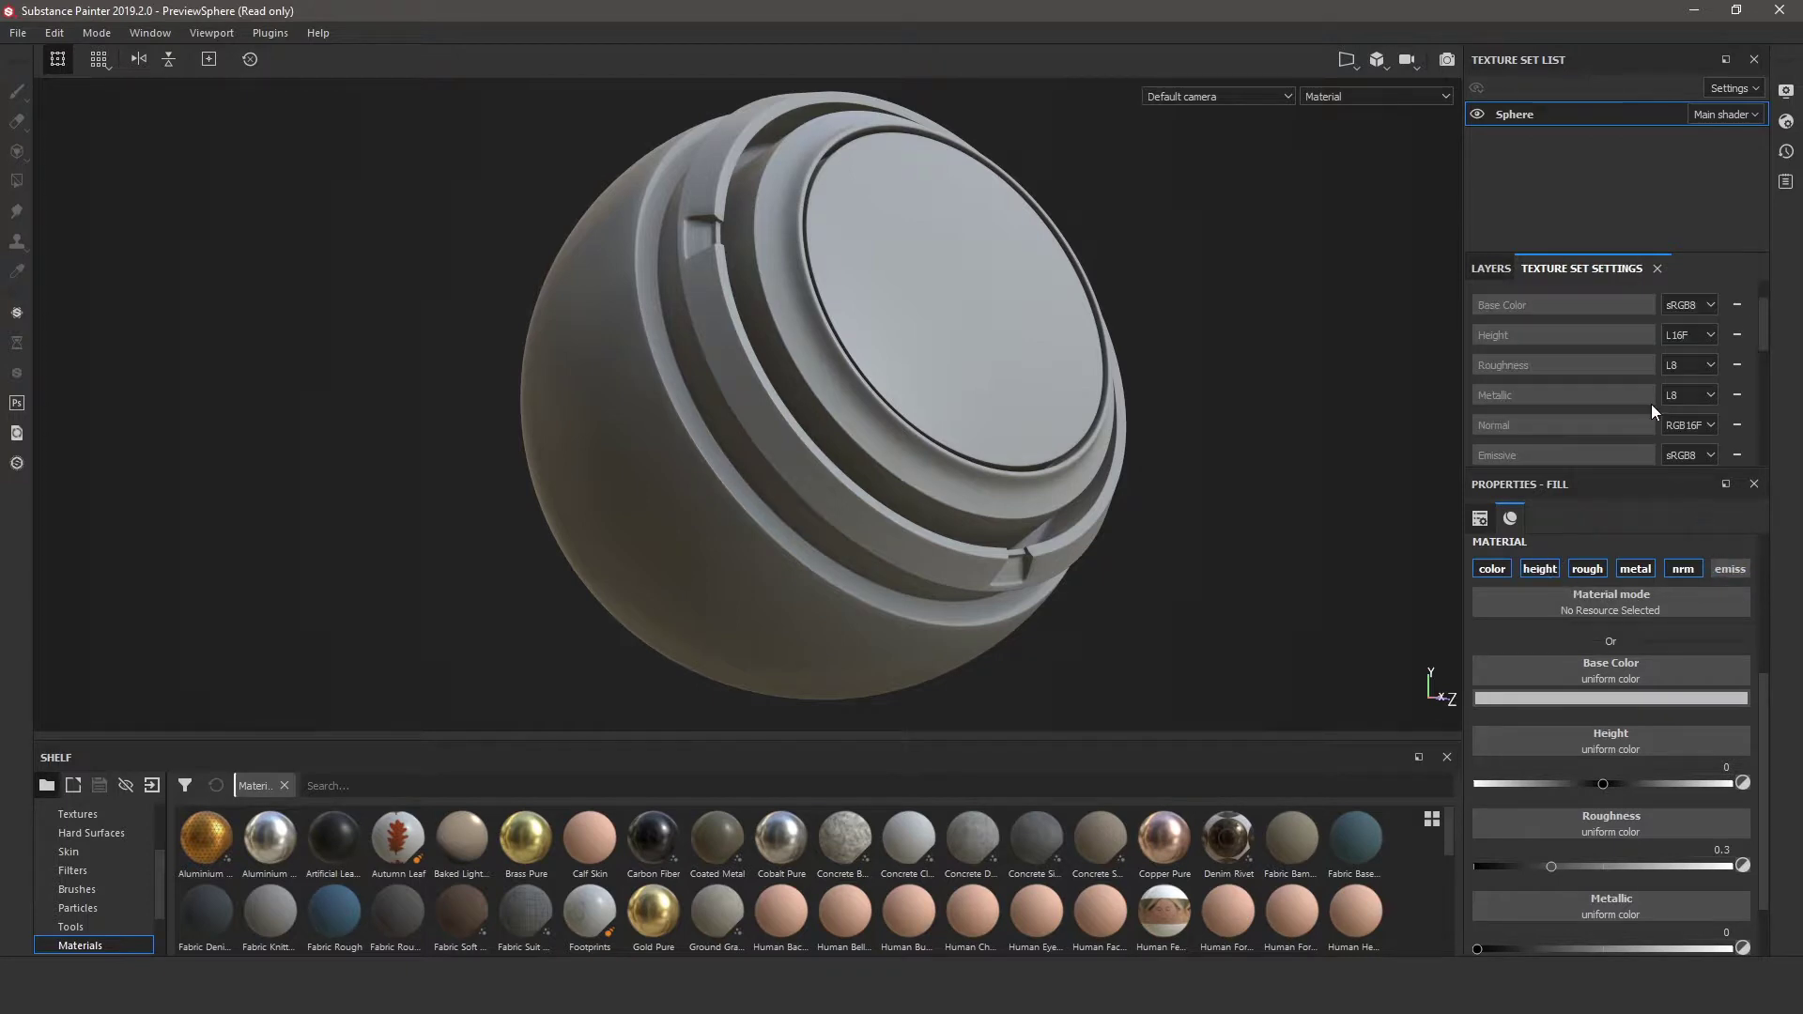
click(1737, 335)
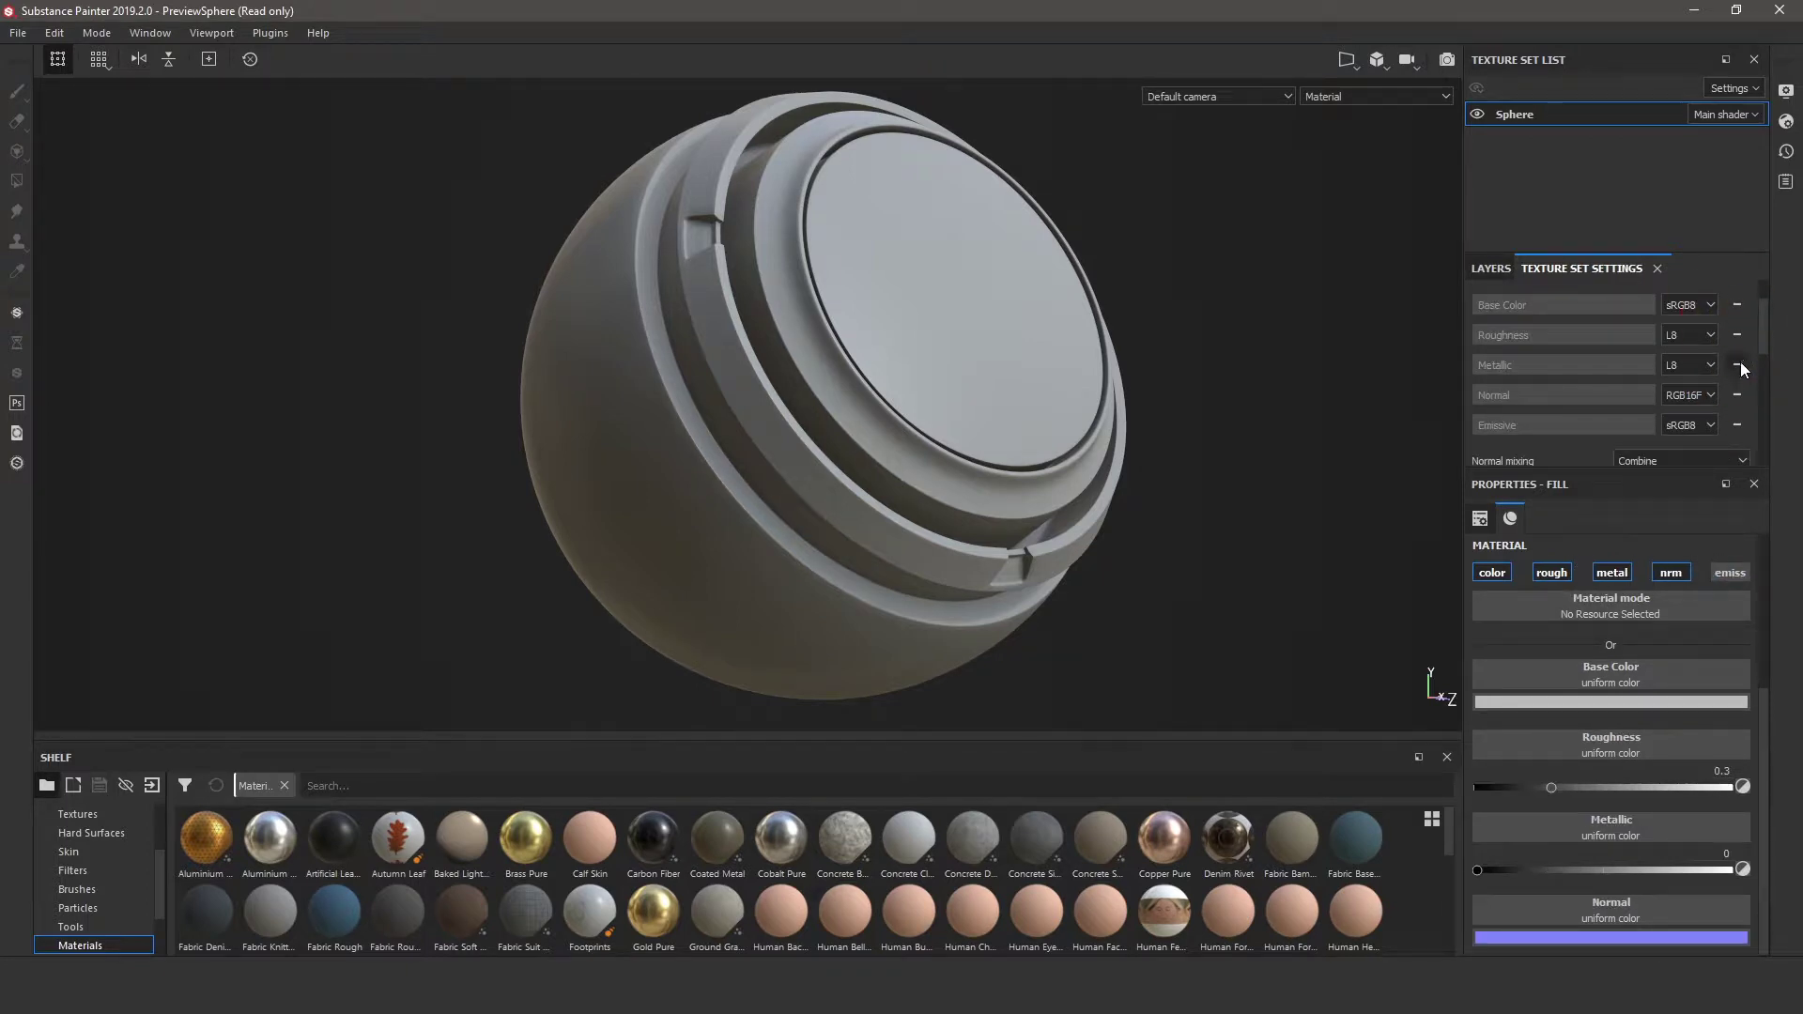
click(1737, 365)
click(1737, 336)
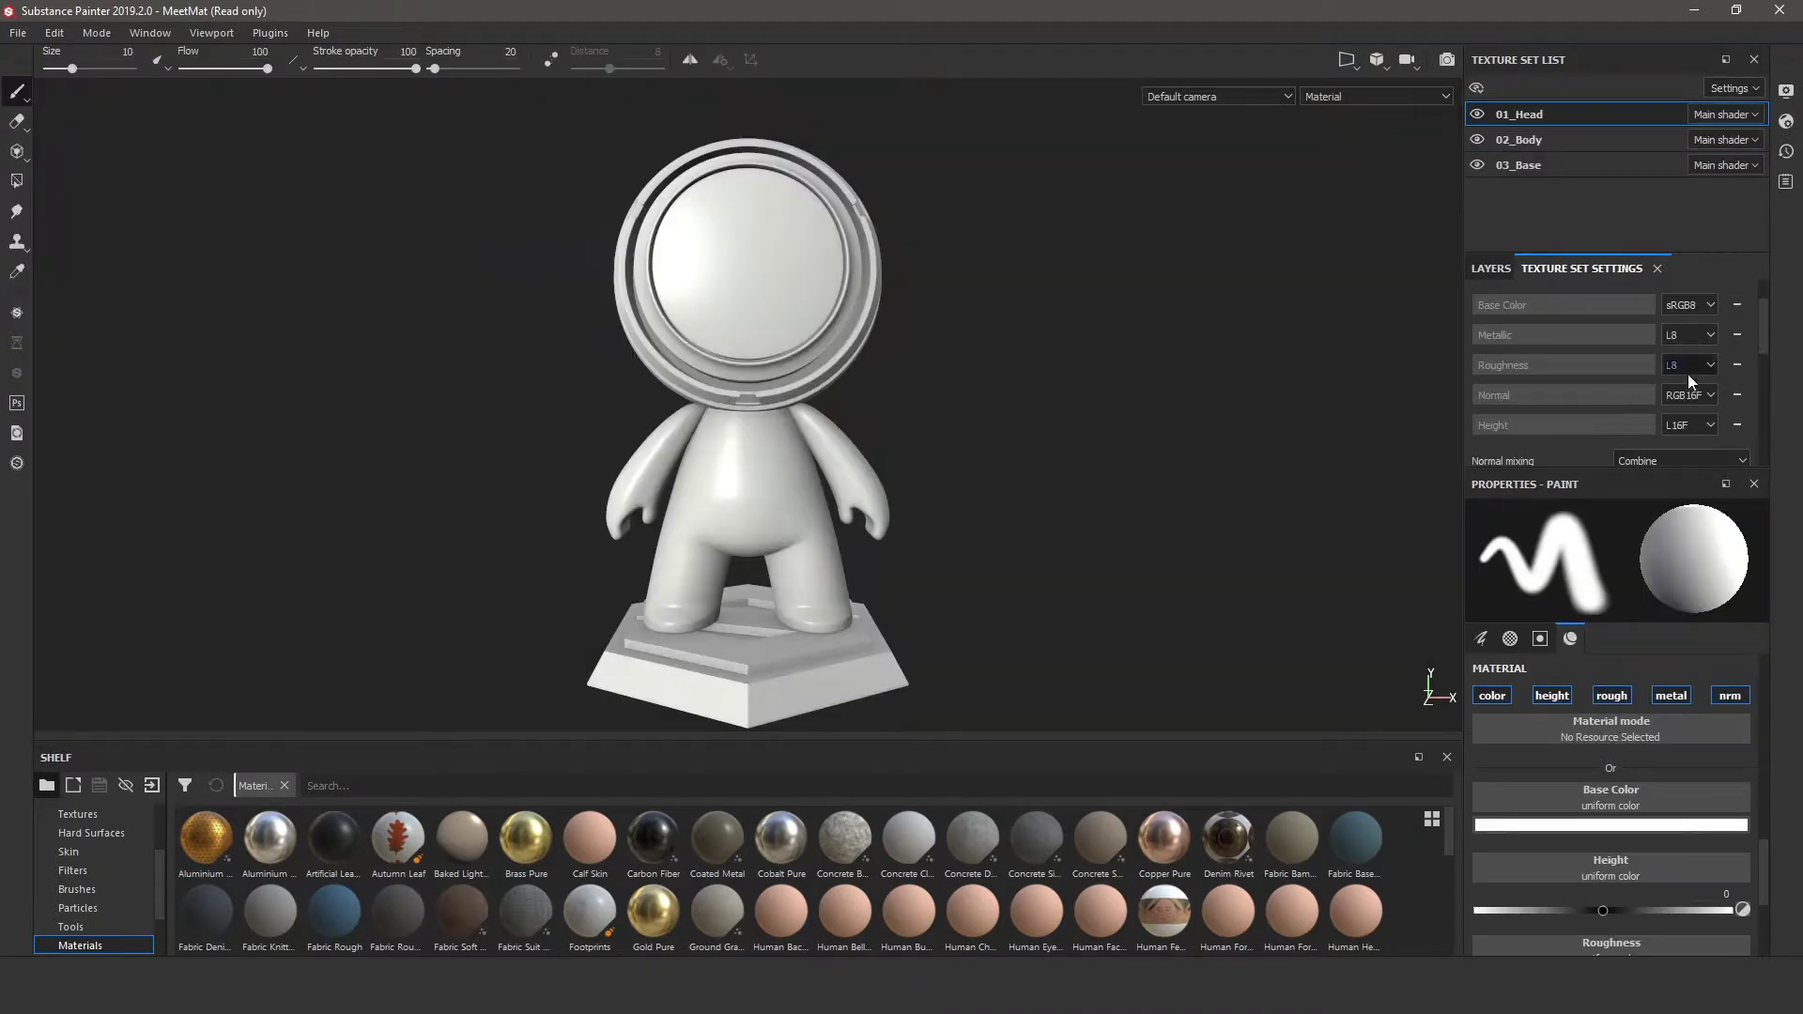
- Remove the Base Color and Metallic channels from the 01_Head texture set and switch to the 02_Body texture set
scroll(1687, 373, up, 2)
click(1737, 361)
click(1736, 361)
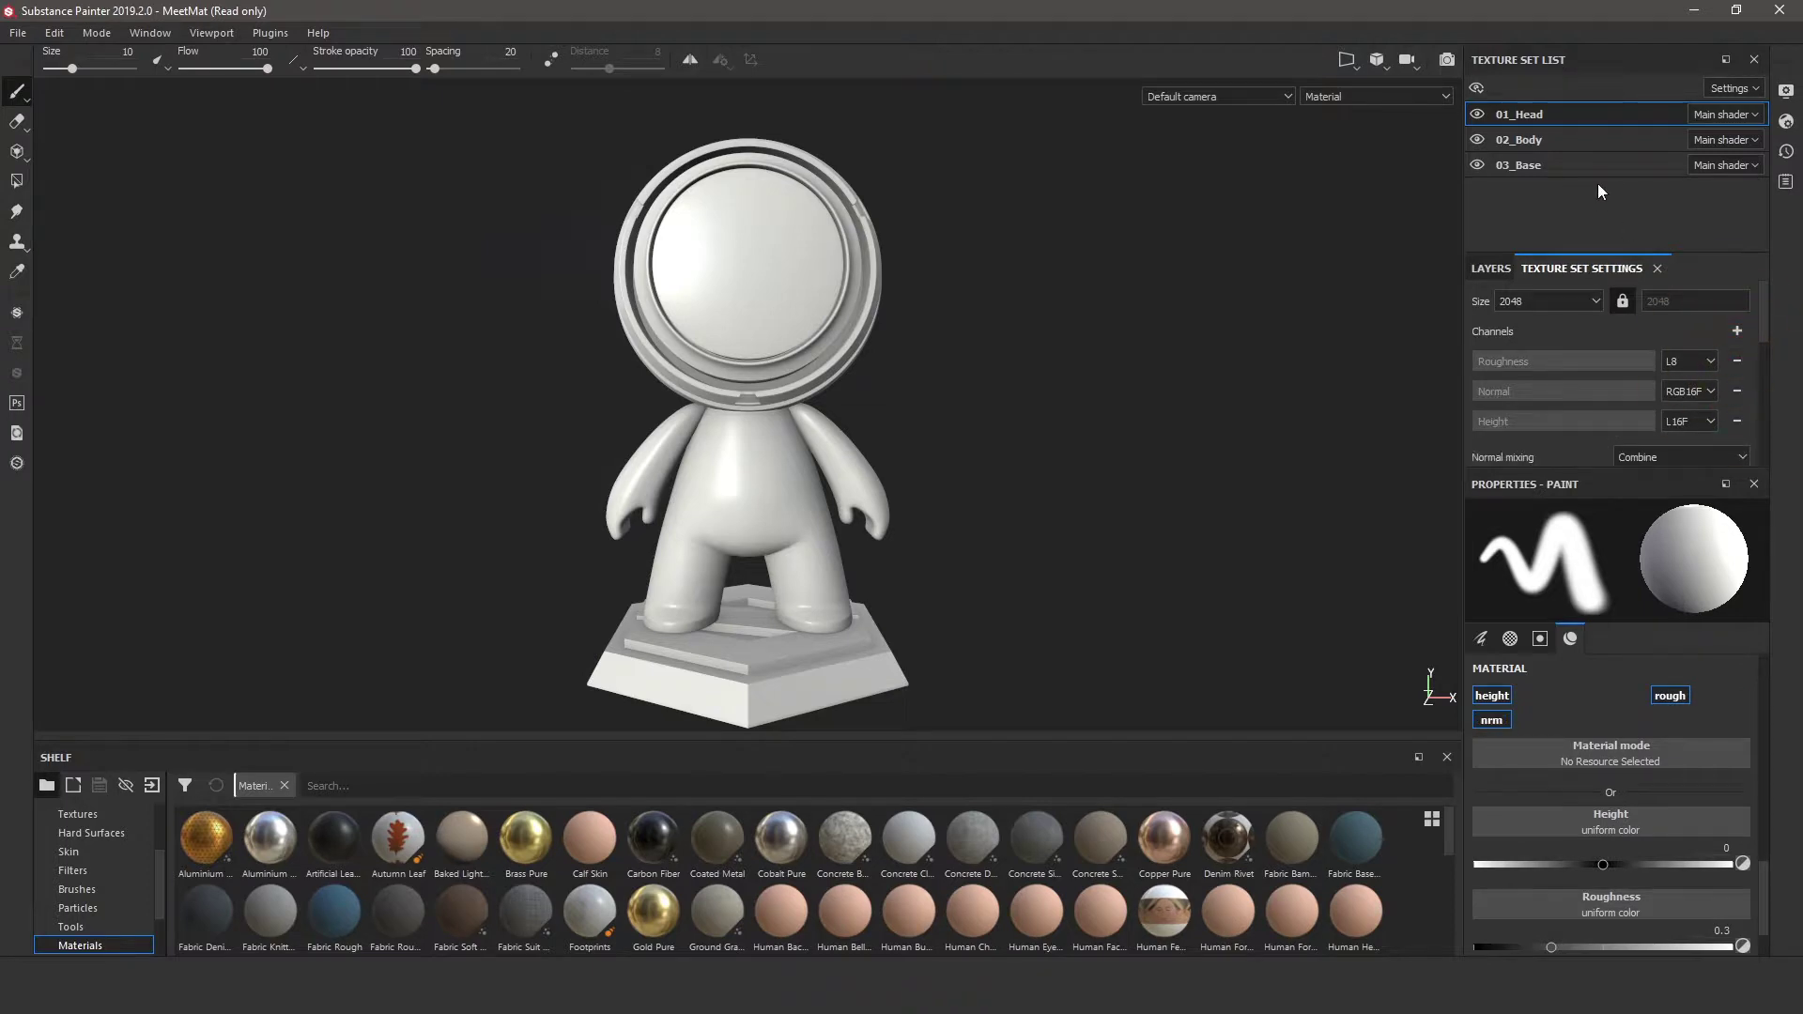
click(1523, 139)
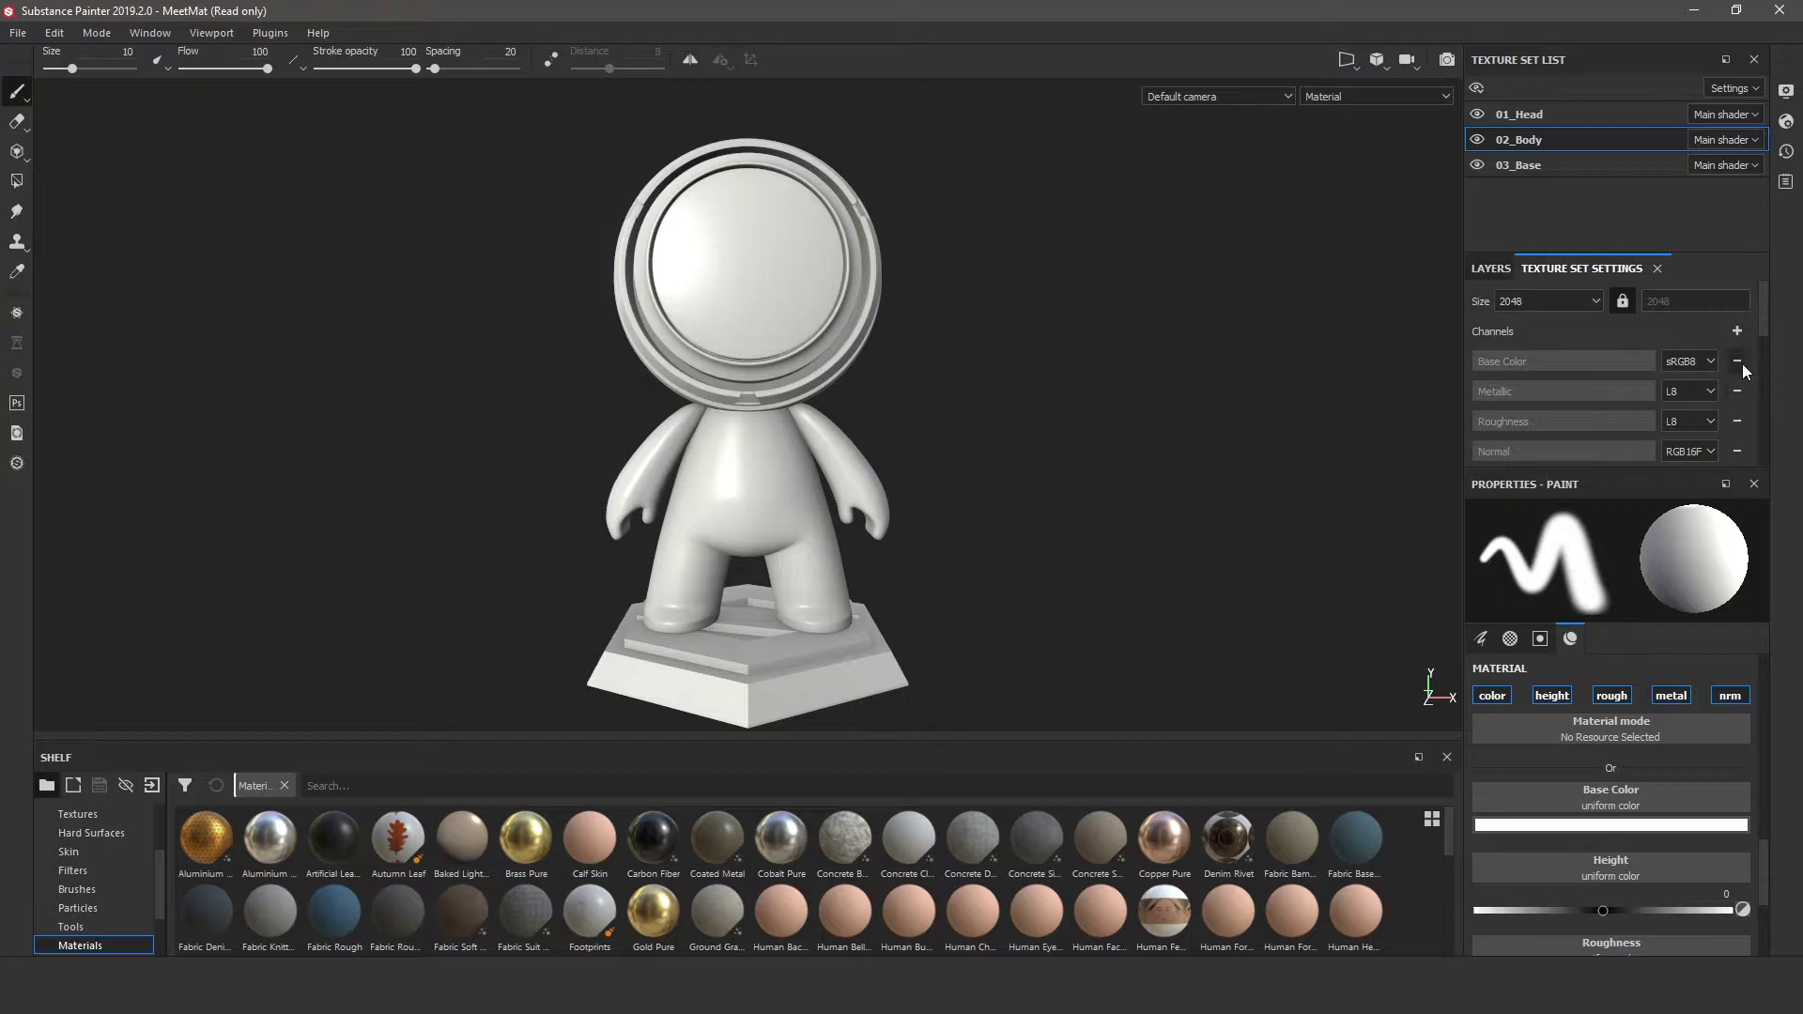
scroll(1523, 389, up, 2)
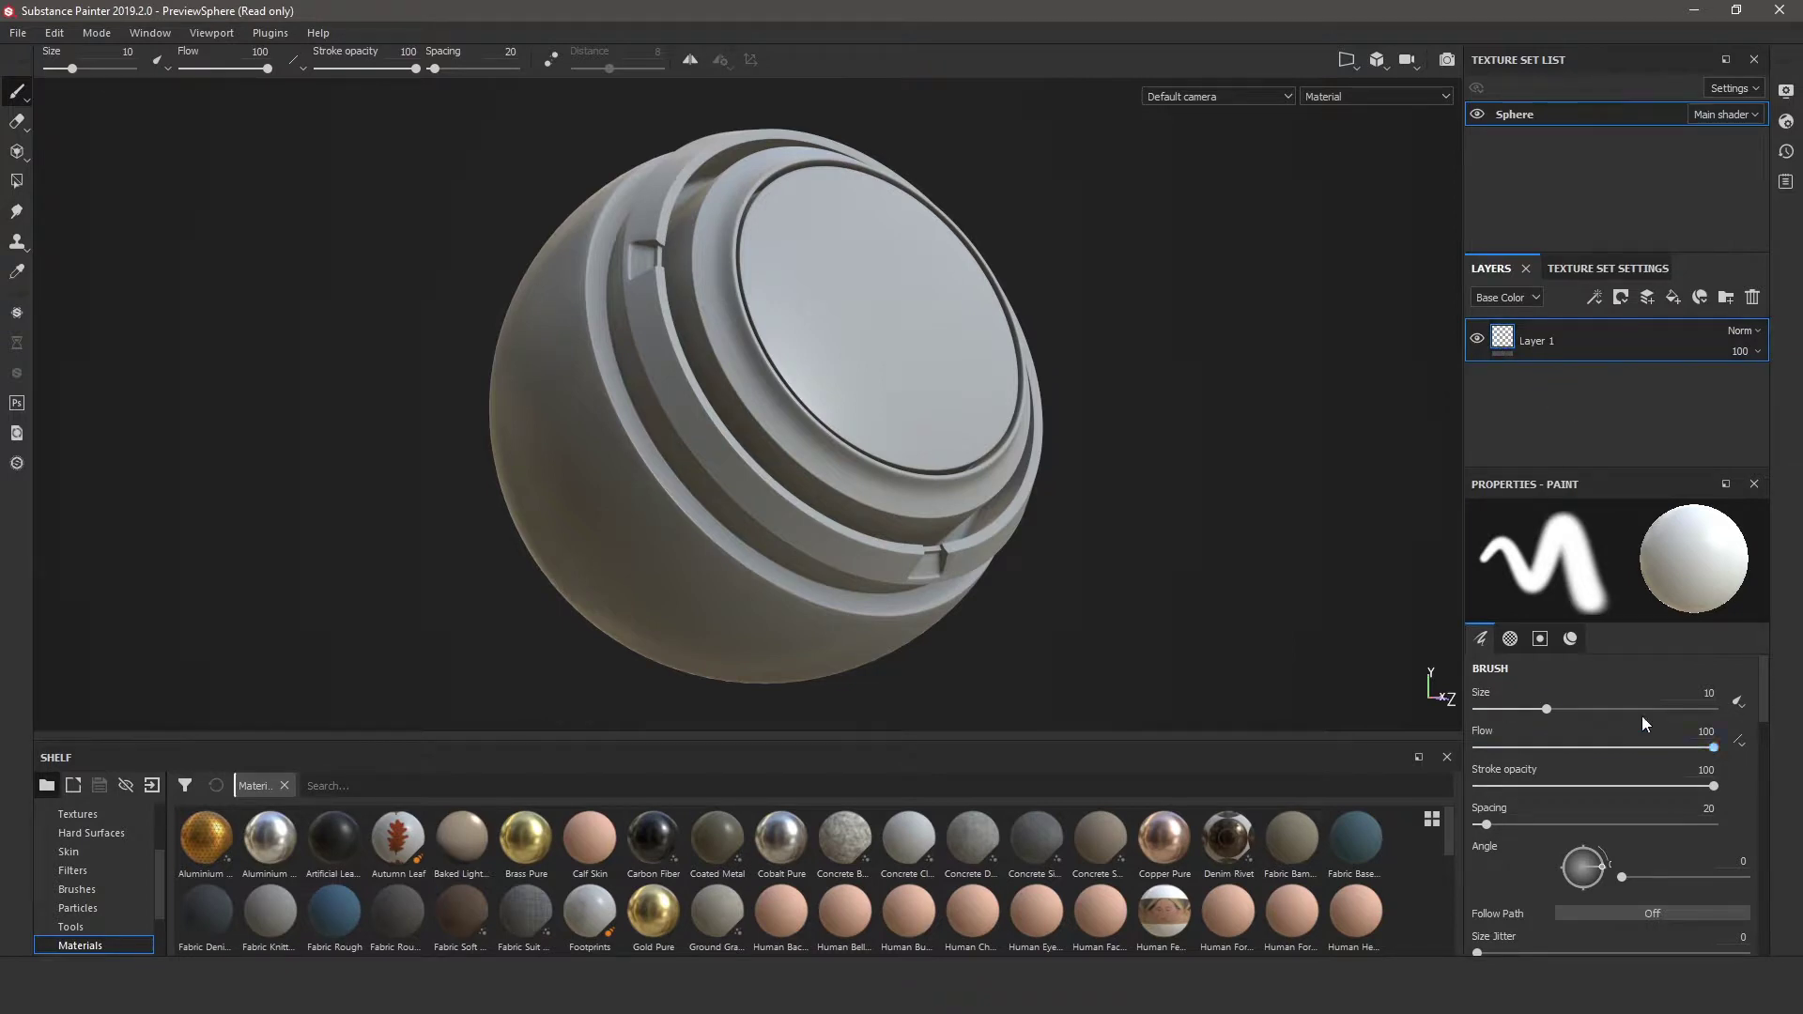
- Disable the paint brush's color, height, rough, metal and nrm channels and try painting on the sphere's disc
scroll(1642, 714, down, 10)
scroll(1641, 715, up, 10)
click(1570, 640)
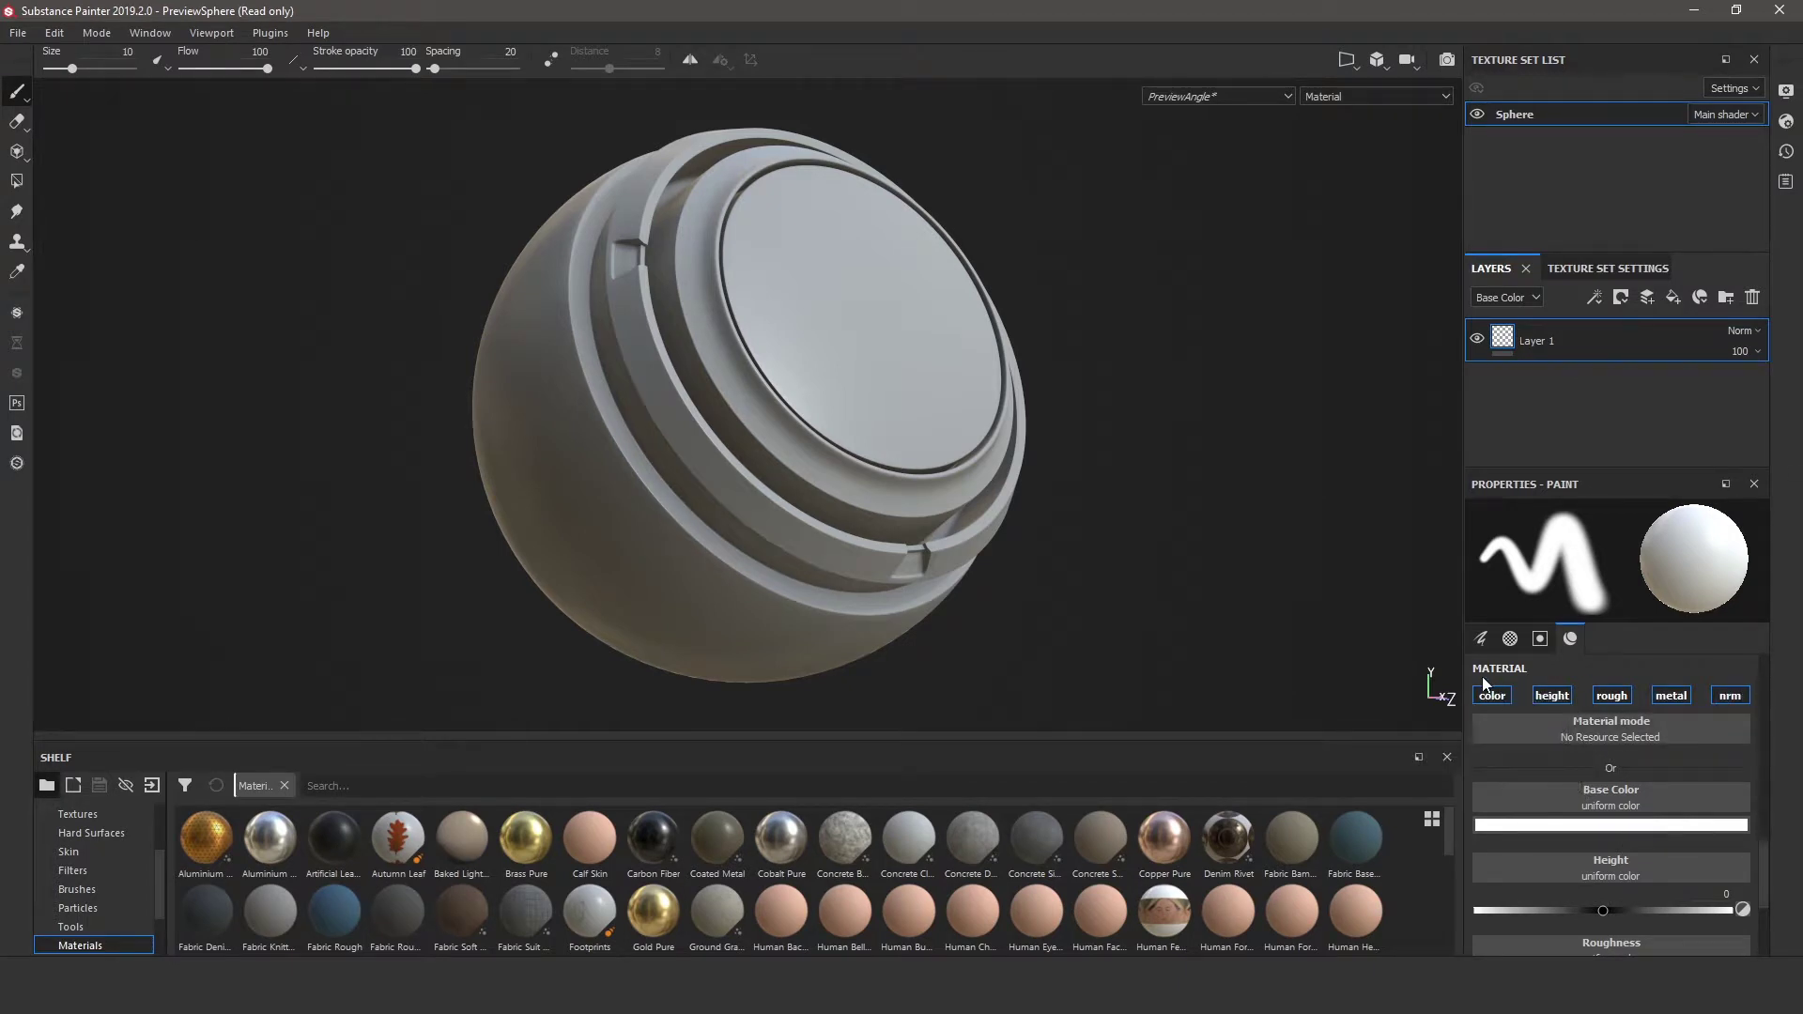
click(1506, 694)
click(1552, 695)
click(1609, 695)
click(1670, 695)
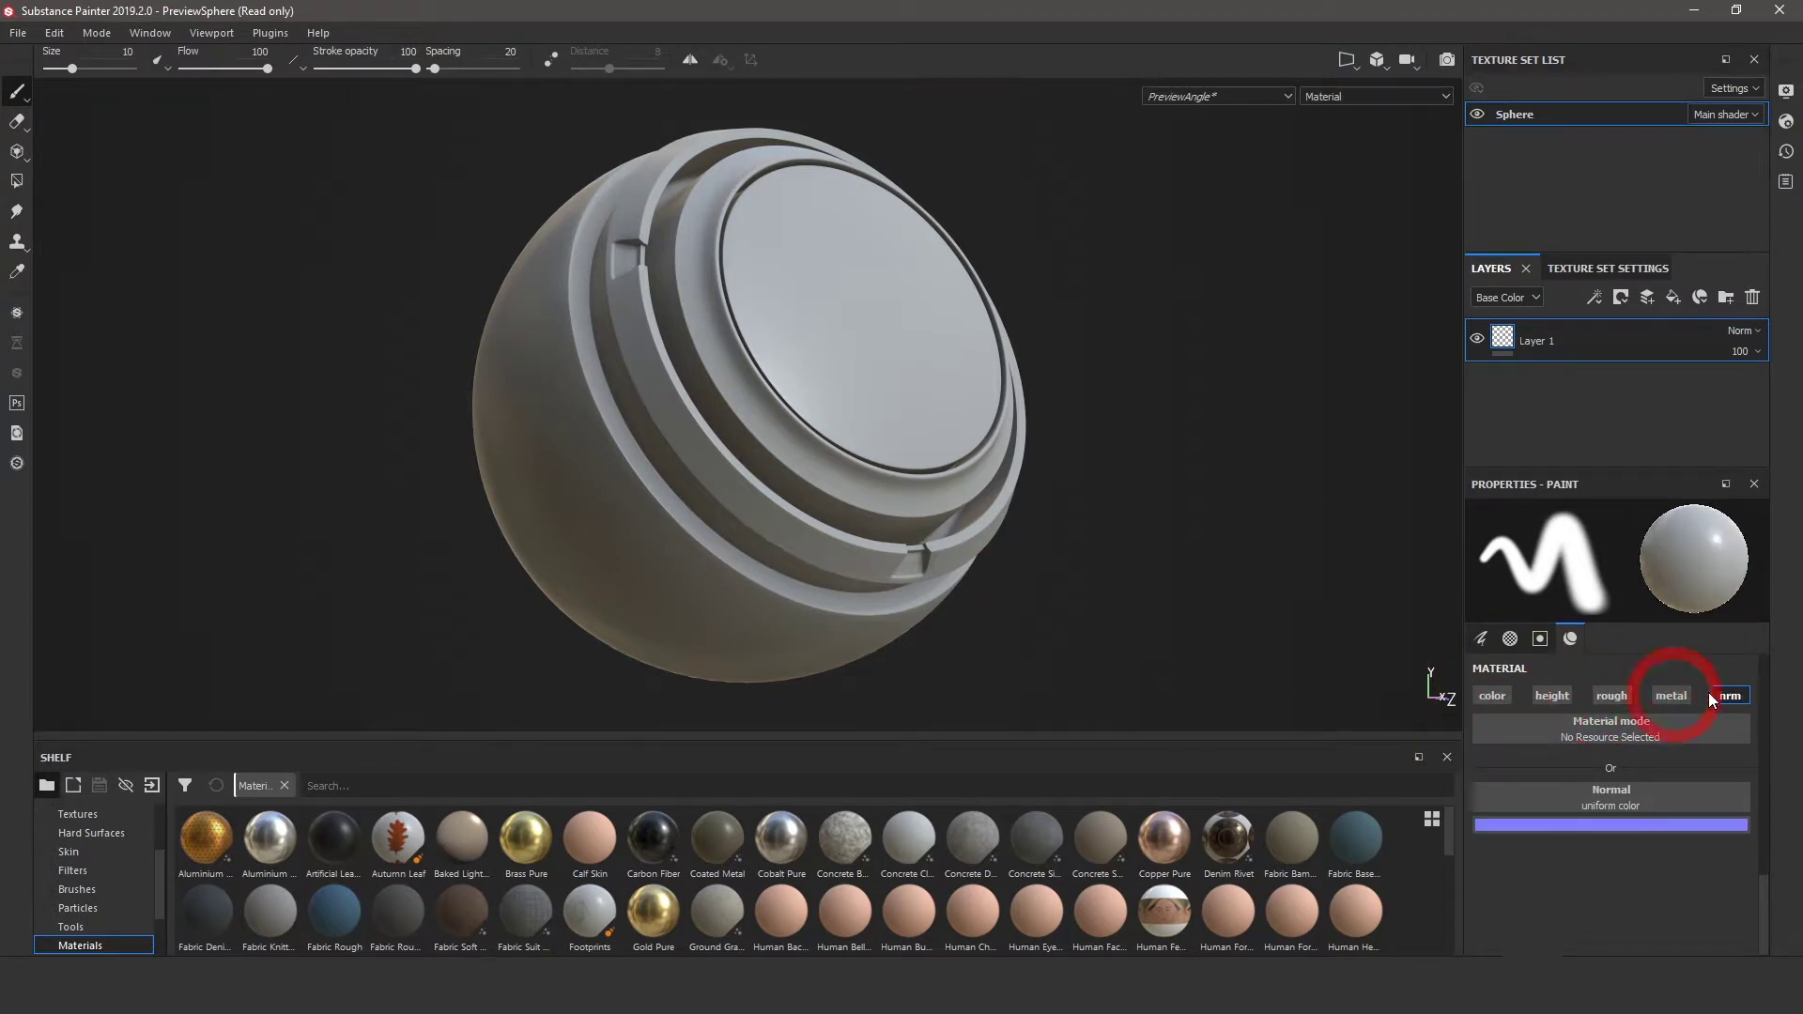
click(1730, 695)
click(745, 273)
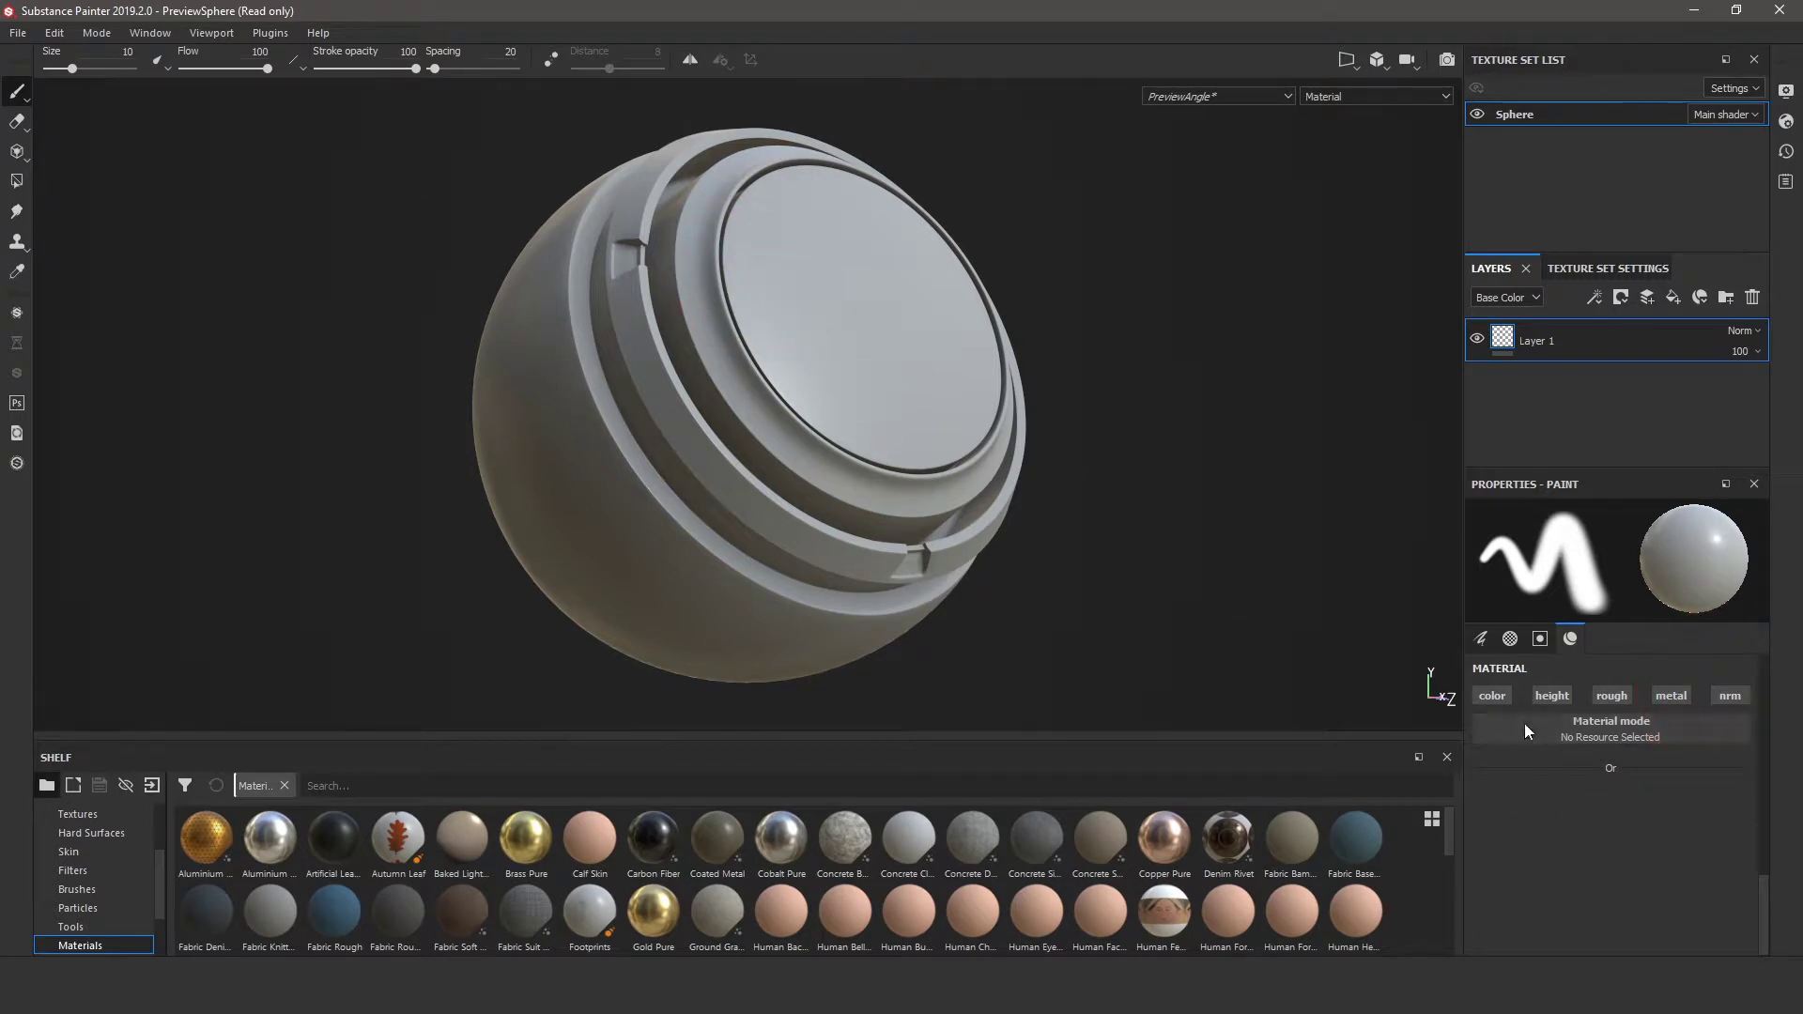
- Paint a white stroke on the disc with only the color channel, and another with the height channel enabled at 1
click(1492, 694)
mouse_move(810, 257)
mouse_down()
mouse_move(824, 373)
mouse_move(897, 347)
mouse_up()
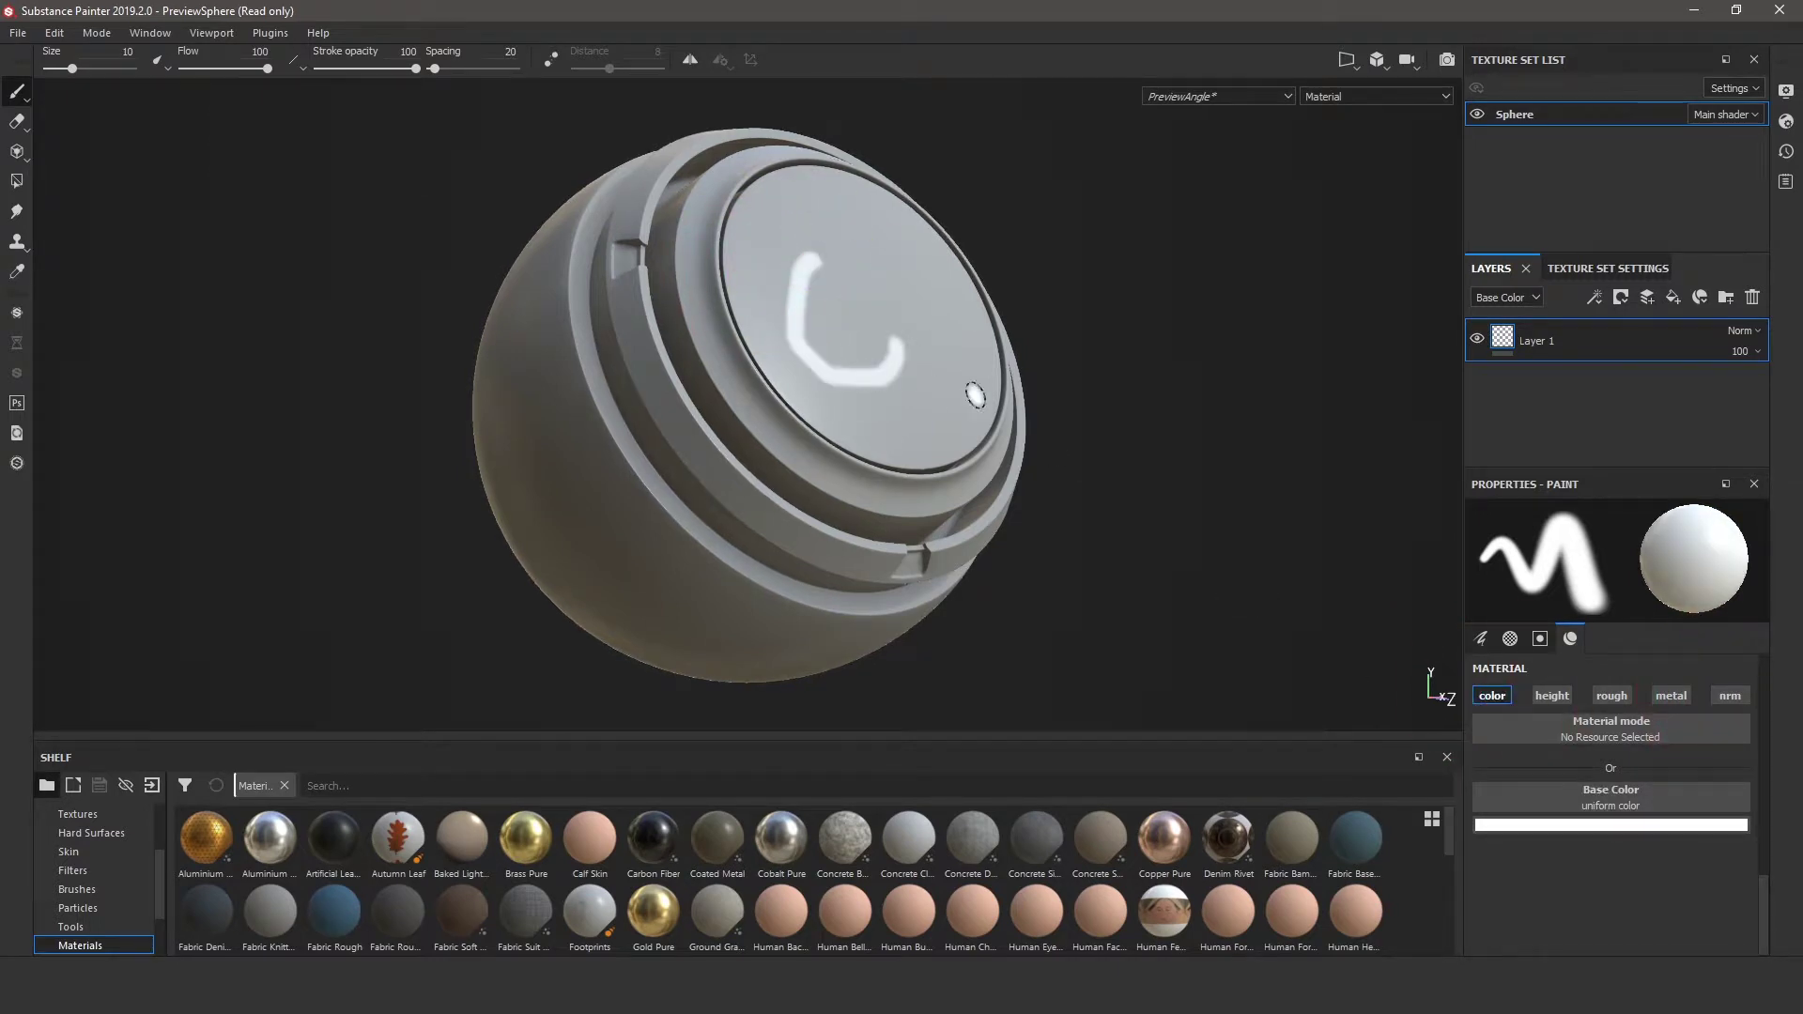
click(1550, 696)
drag(1608, 909, 1745, 907)
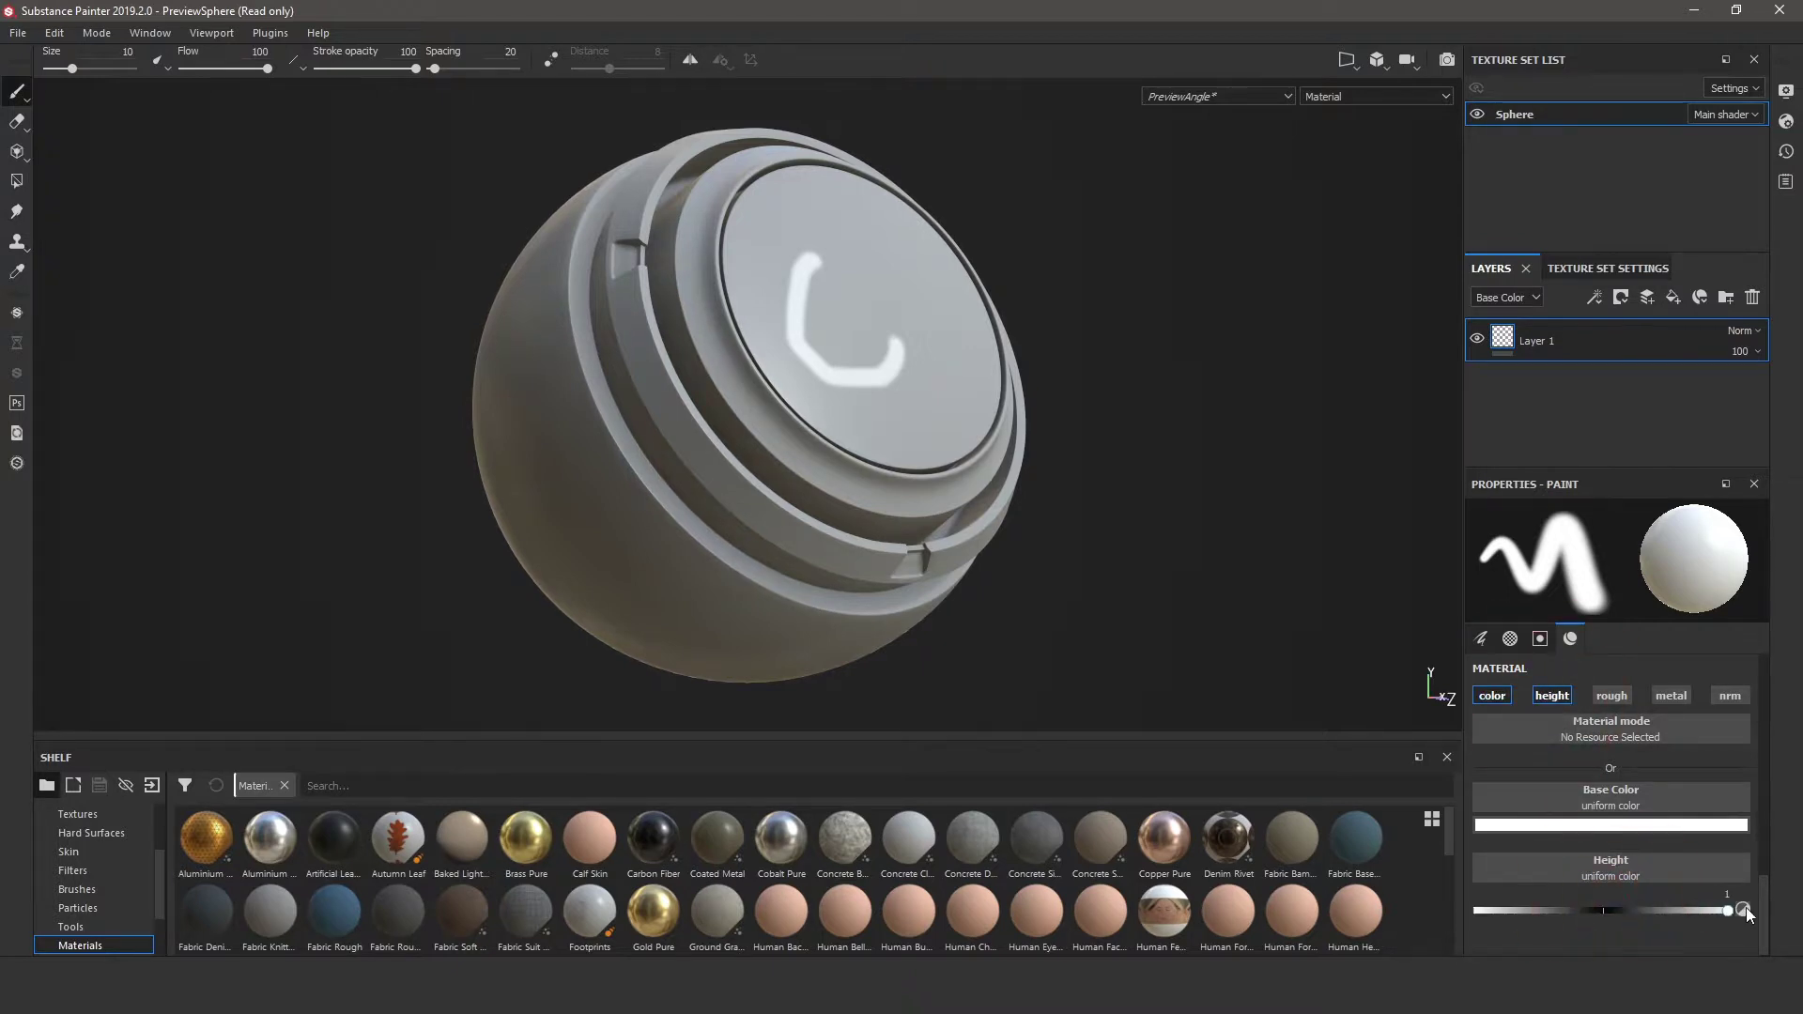
mouse_move(884, 420)
mouse_down()
mouse_move(953, 387)
mouse_move(859, 282)
mouse_move(906, 272)
mouse_move(826, 268)
mouse_move(760, 310)
mouse_move(806, 362)
mouse_up()
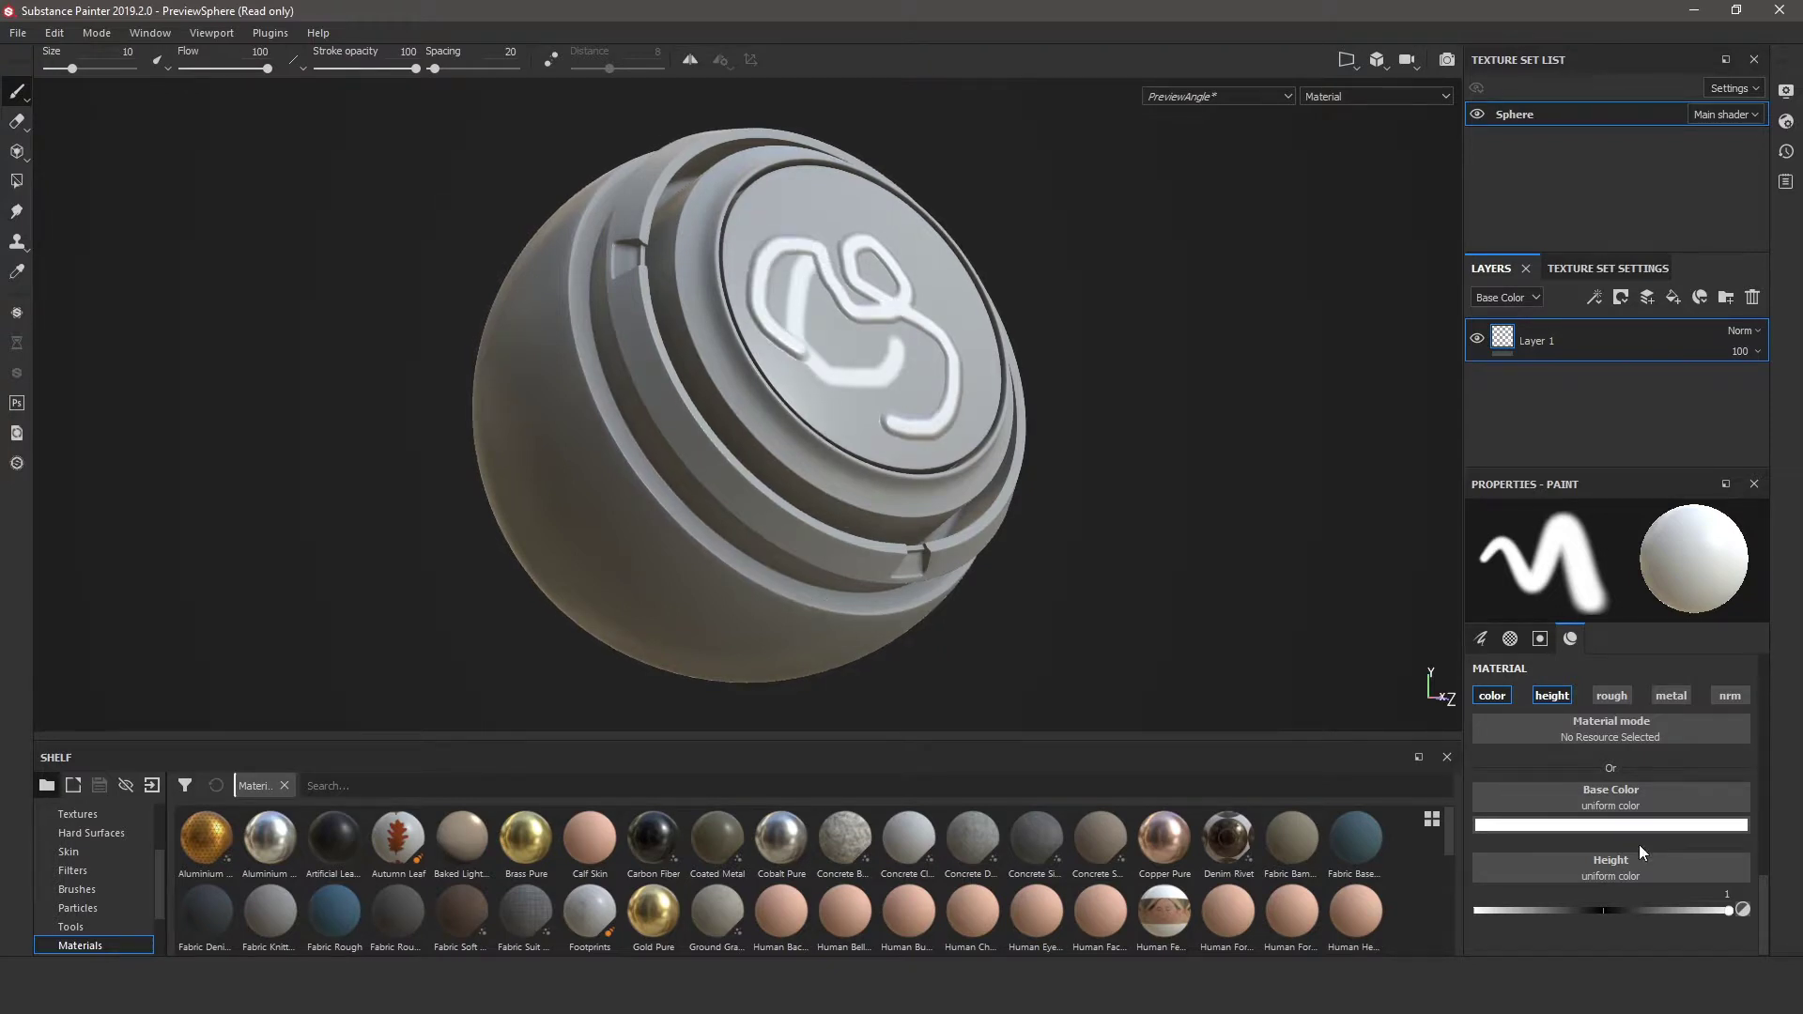
- Enlarge the brush to size 11.44 and set its base color to red
key(bracketright)
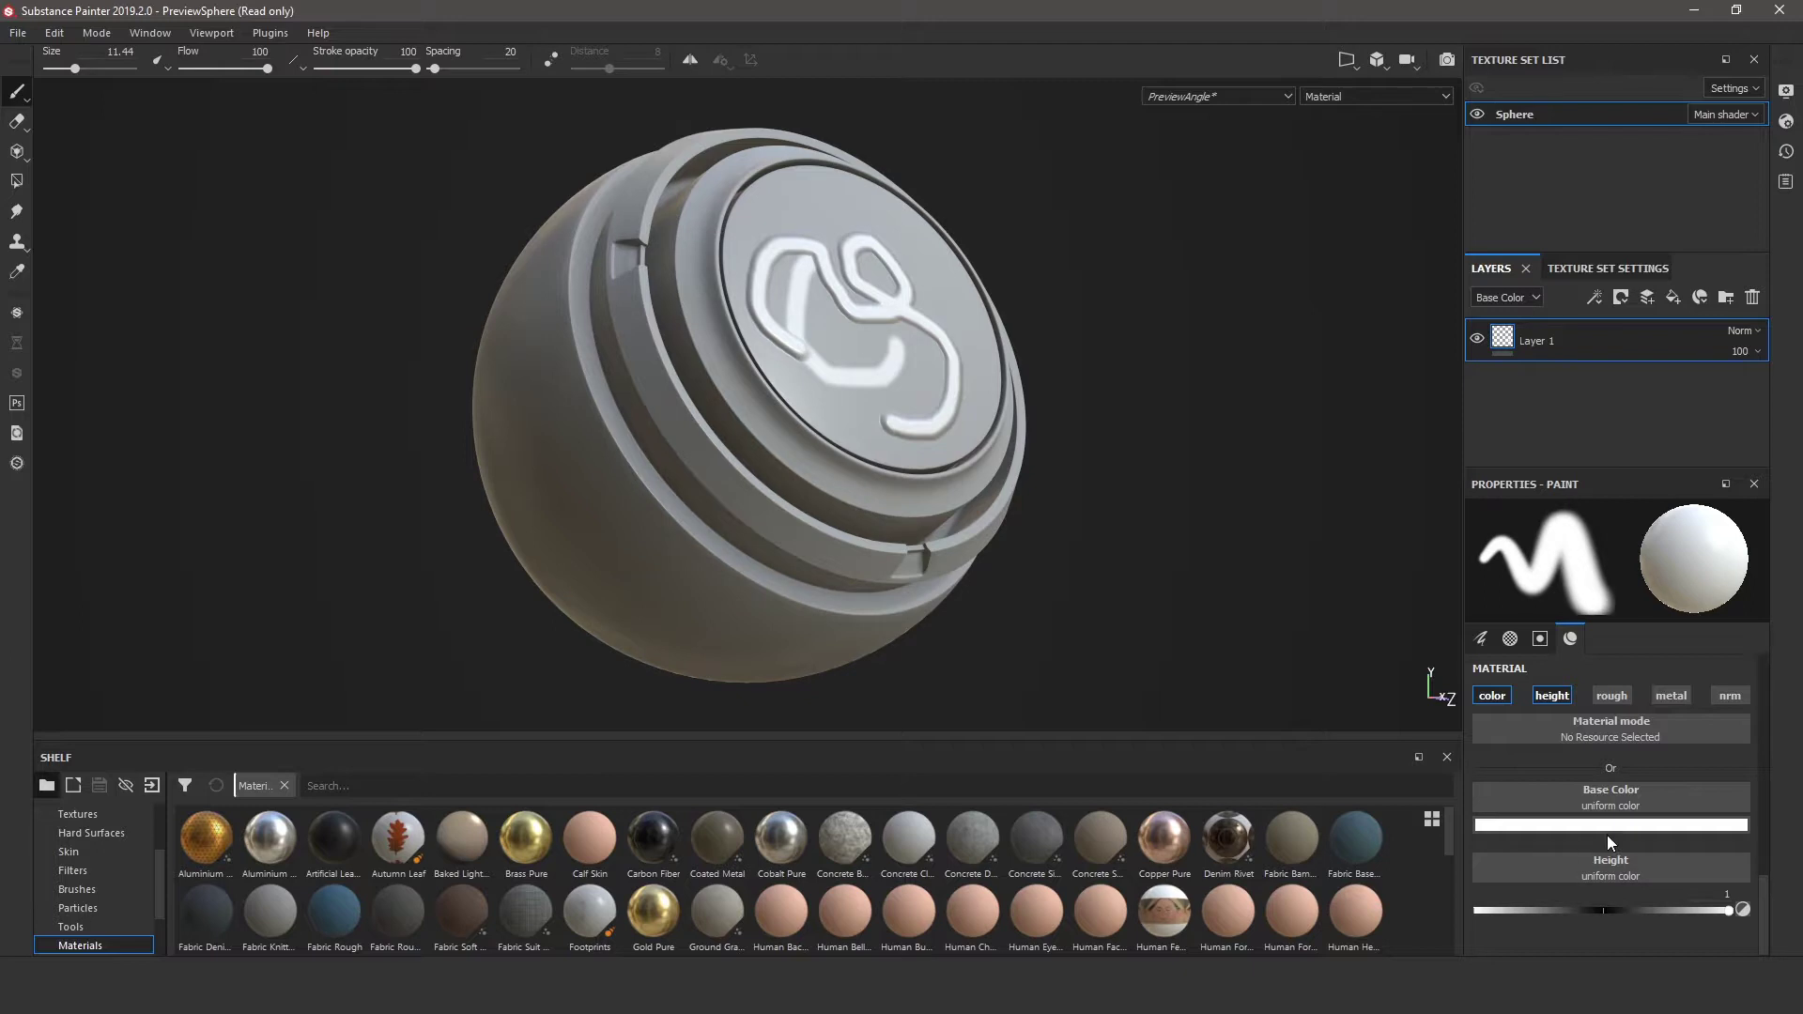
click(1590, 826)
drag(1619, 725, 1695, 638)
click(1558, 939)
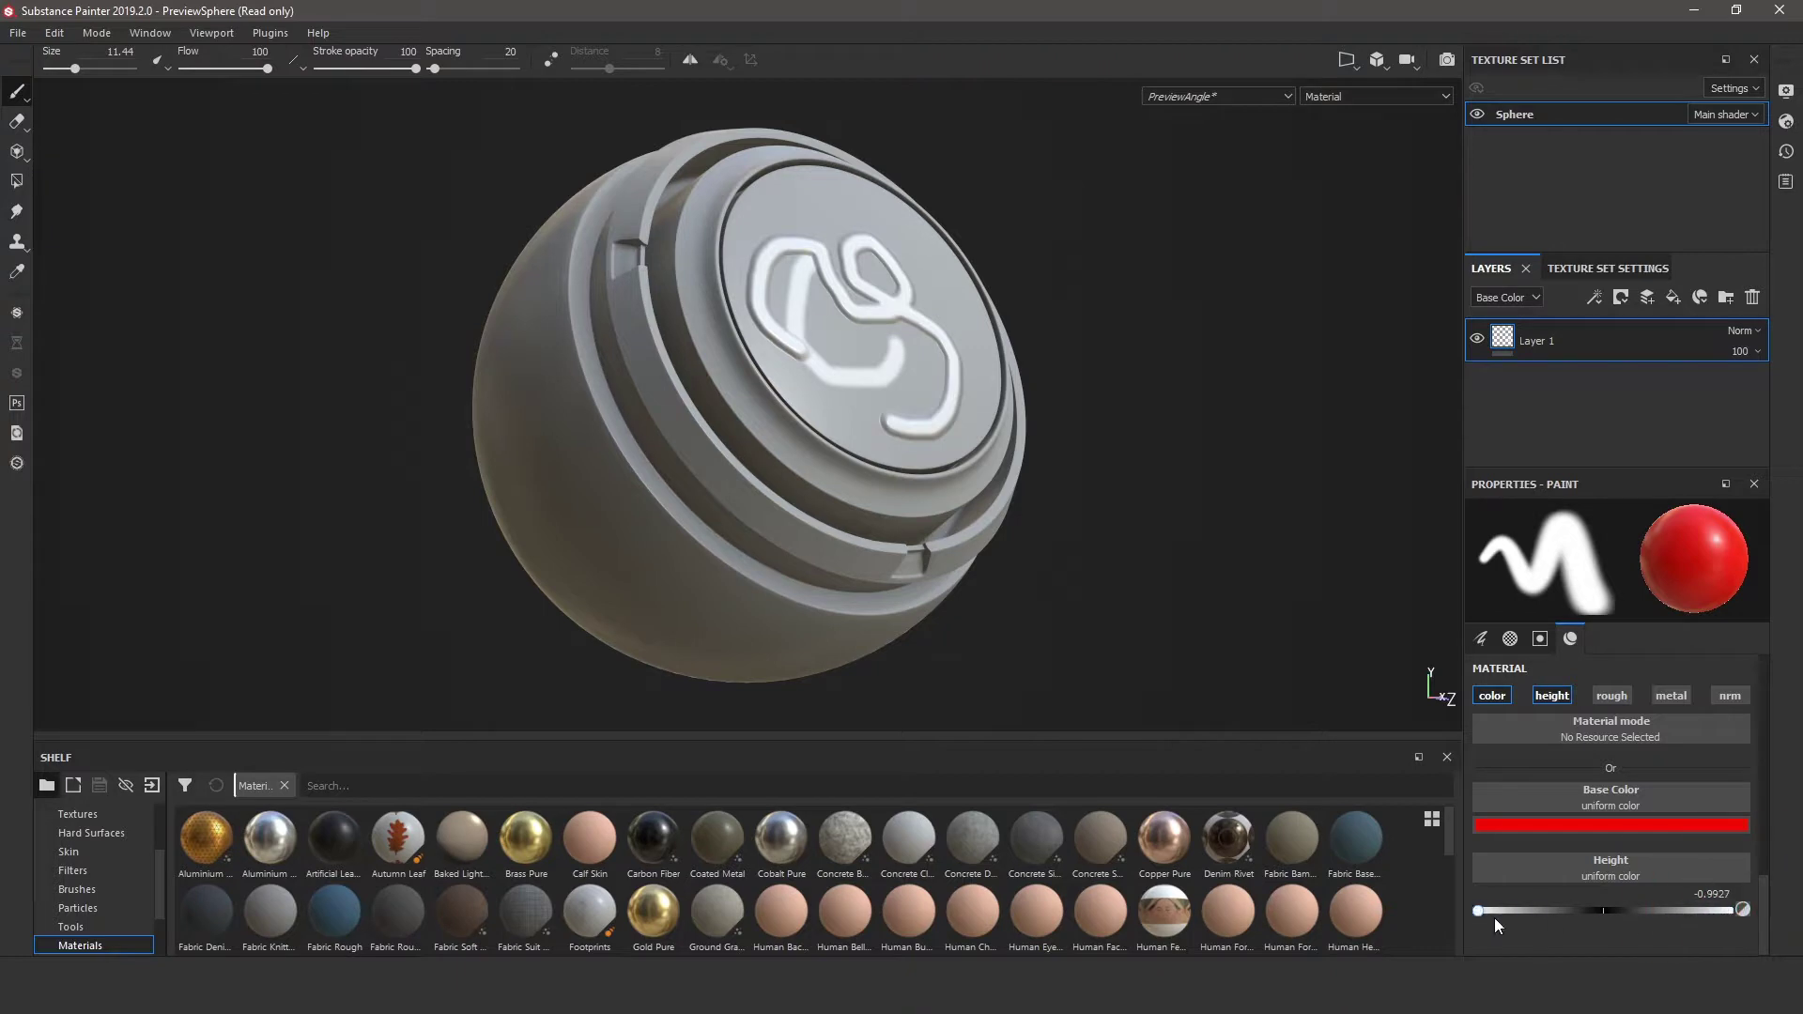
- Enable the brush's rough and metal channels and set Roughness and Metallic to 1
click(1612, 699)
click(1681, 699)
scroll(1646, 808, down, 3)
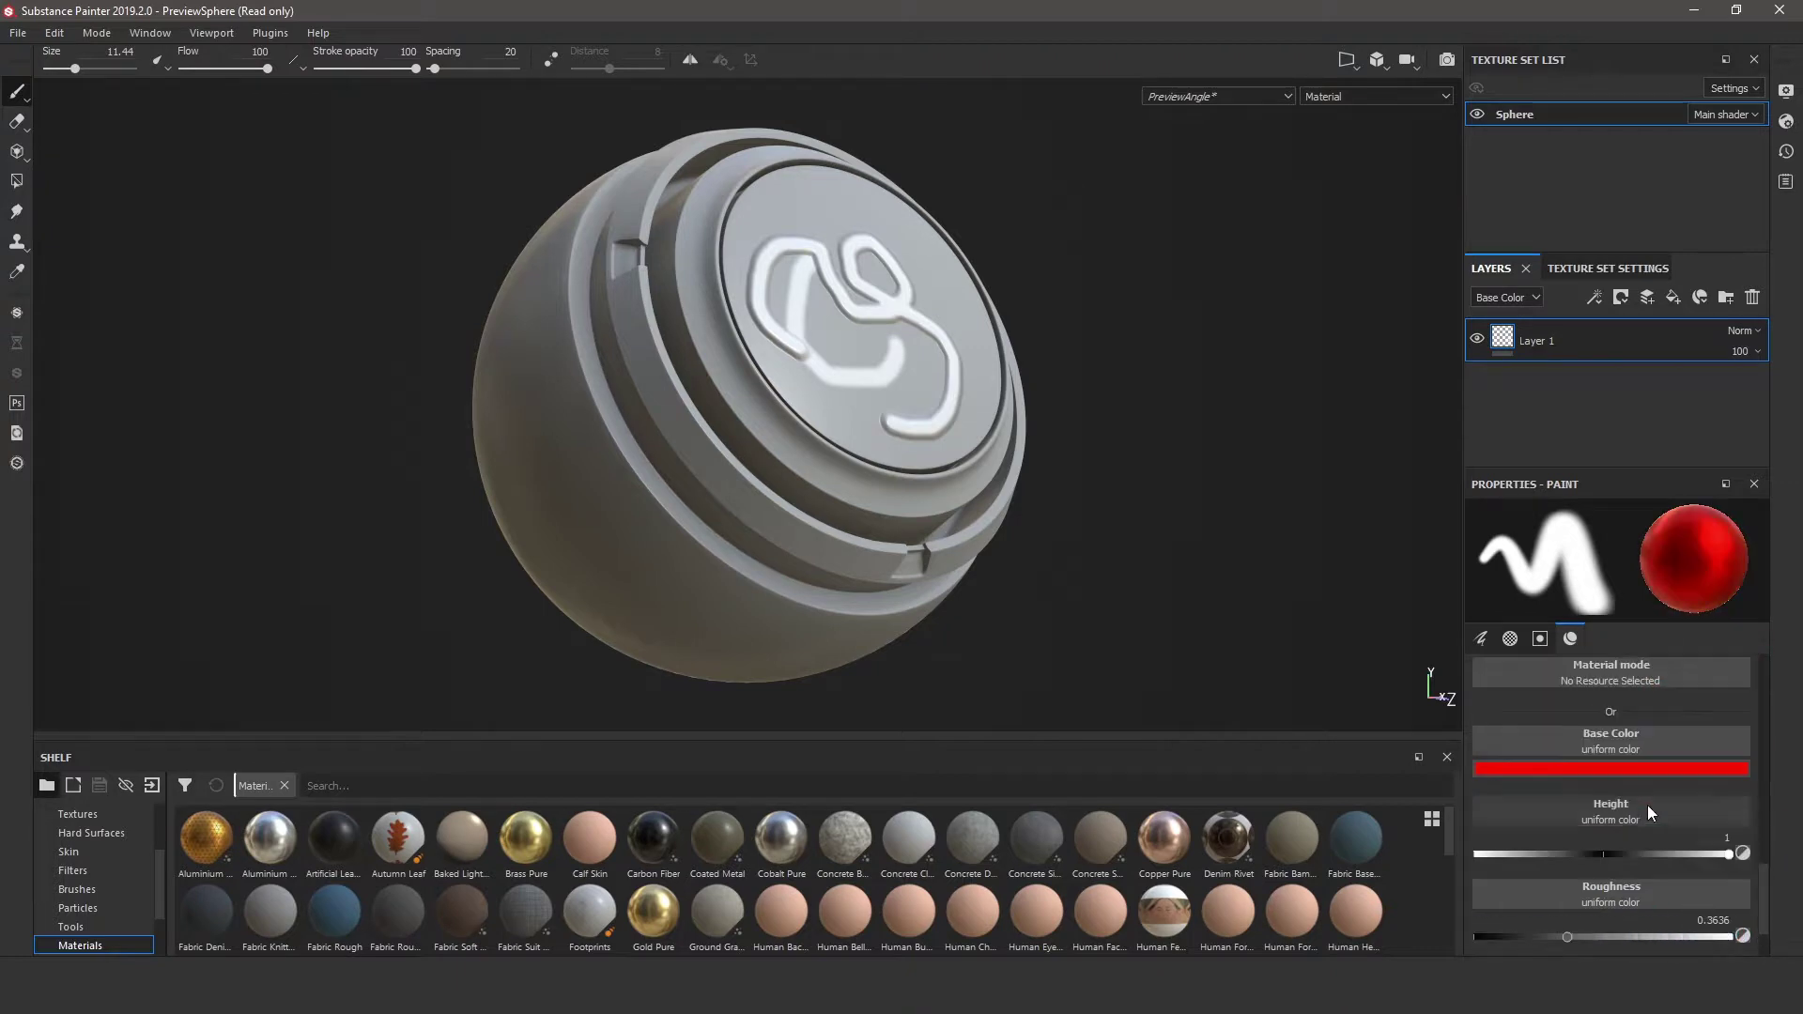
drag(1573, 858, 1769, 875)
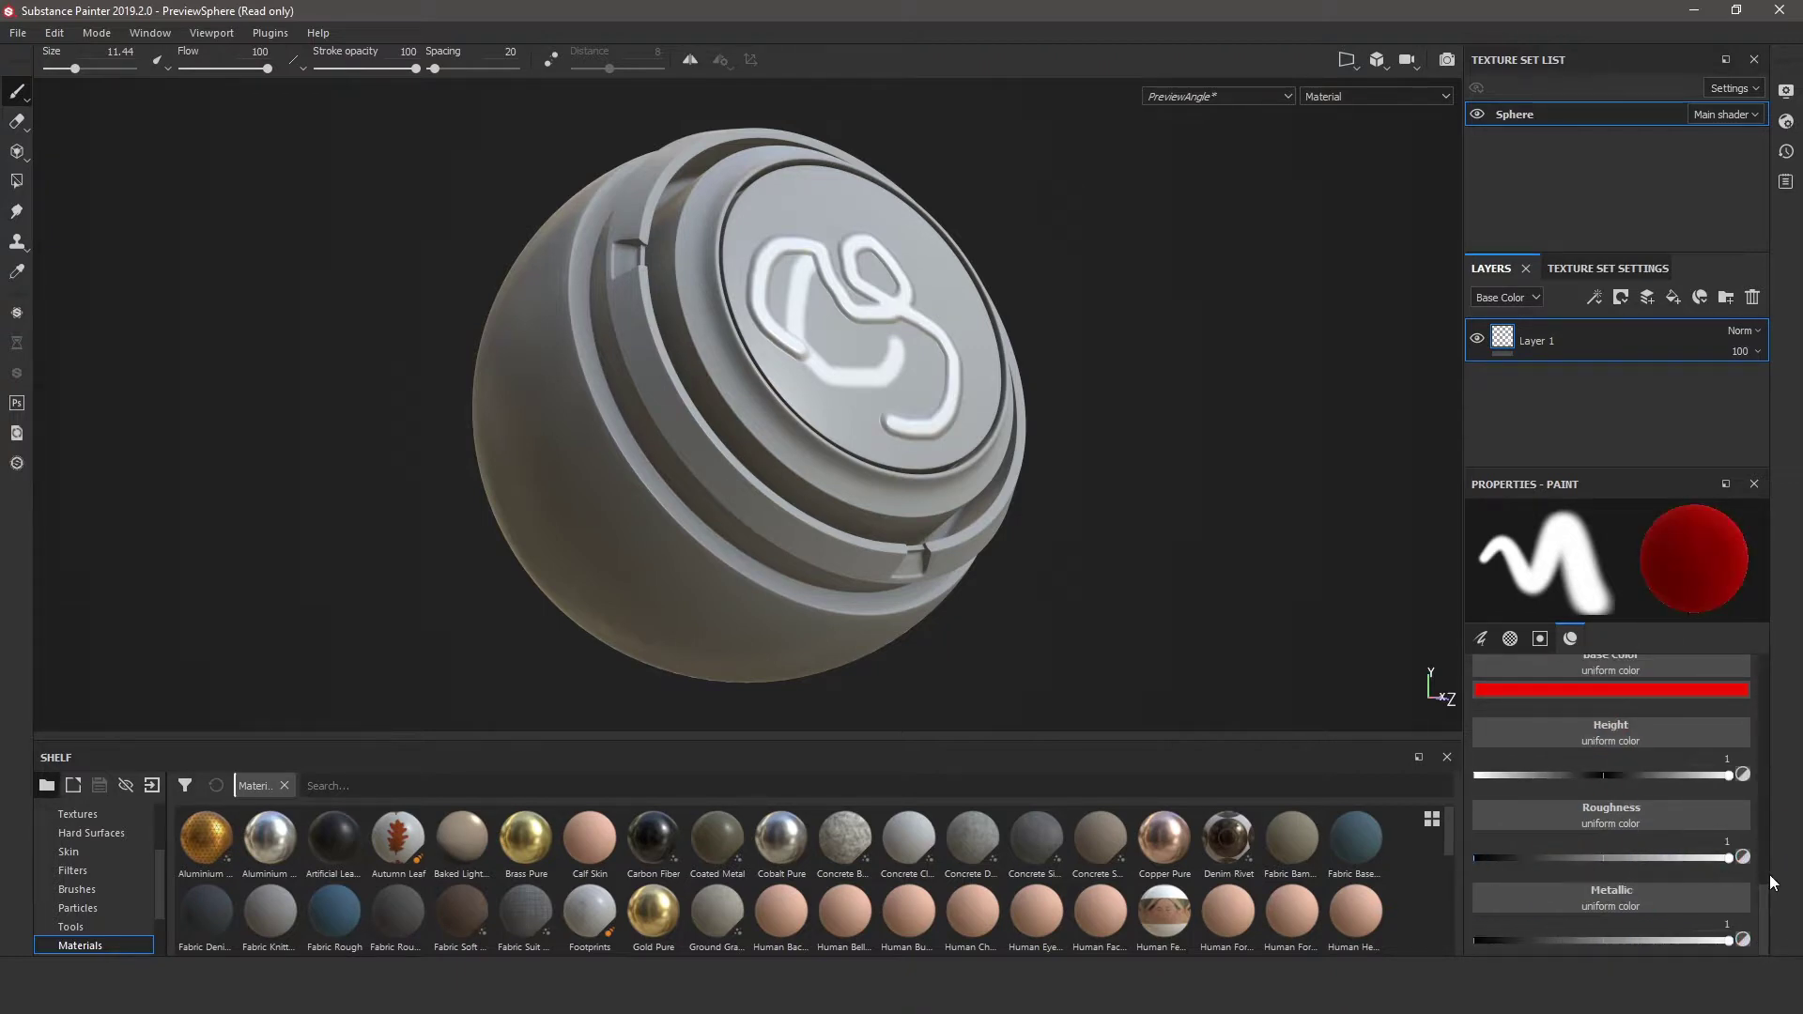
- Set the brush's Roughness to 0.5, undo that change, and set it to about 0.5 again
click(1713, 842)
text(0.5)
key(Return)
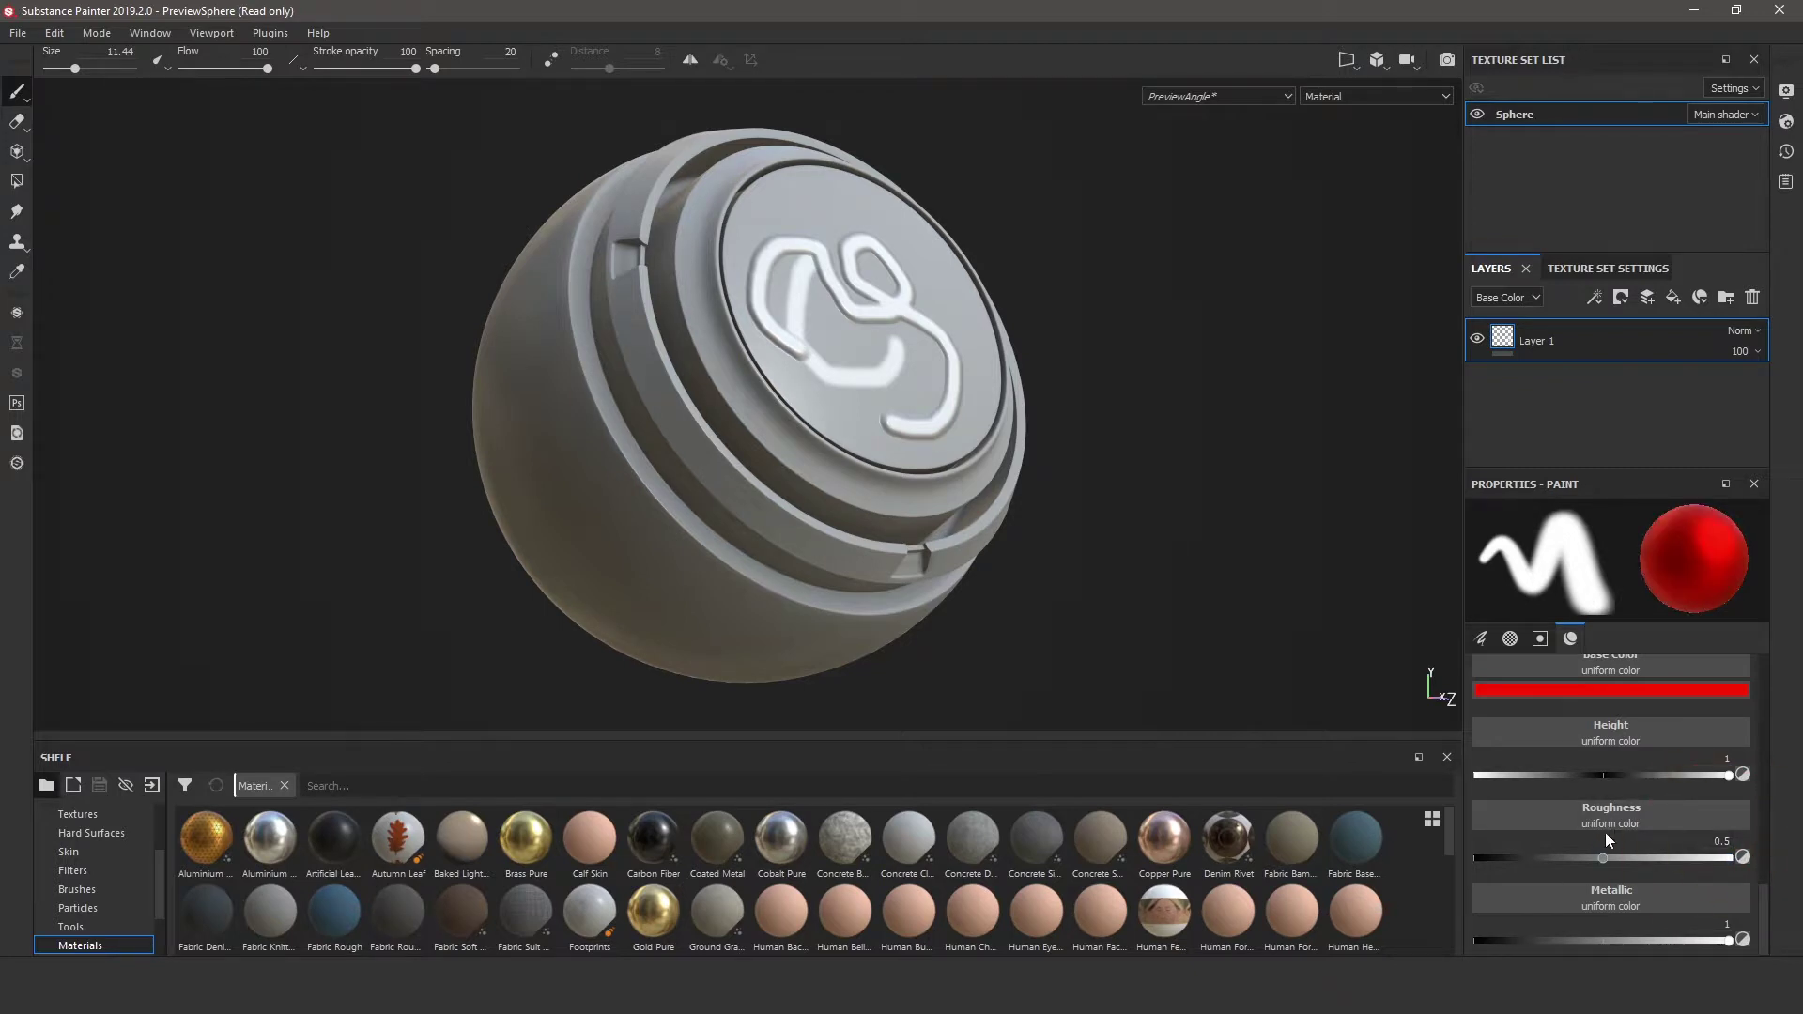
key(ctrl+z)
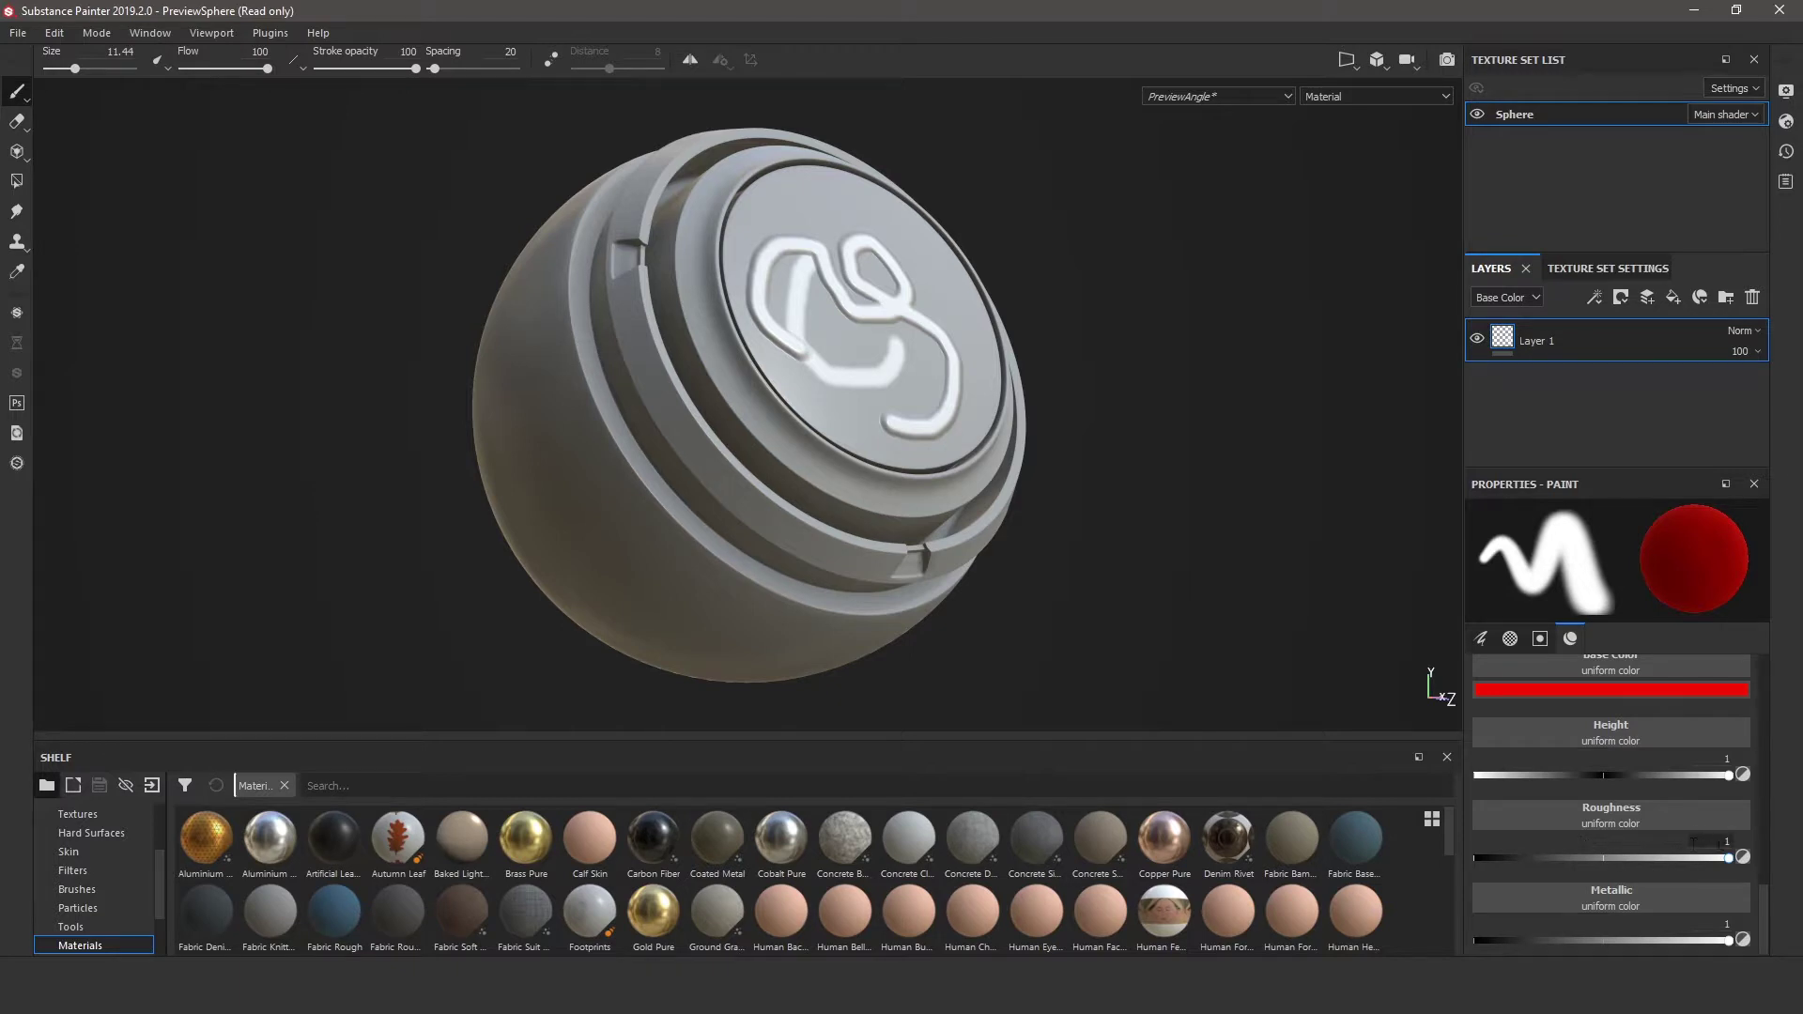
drag(1727, 863, 1602, 856)
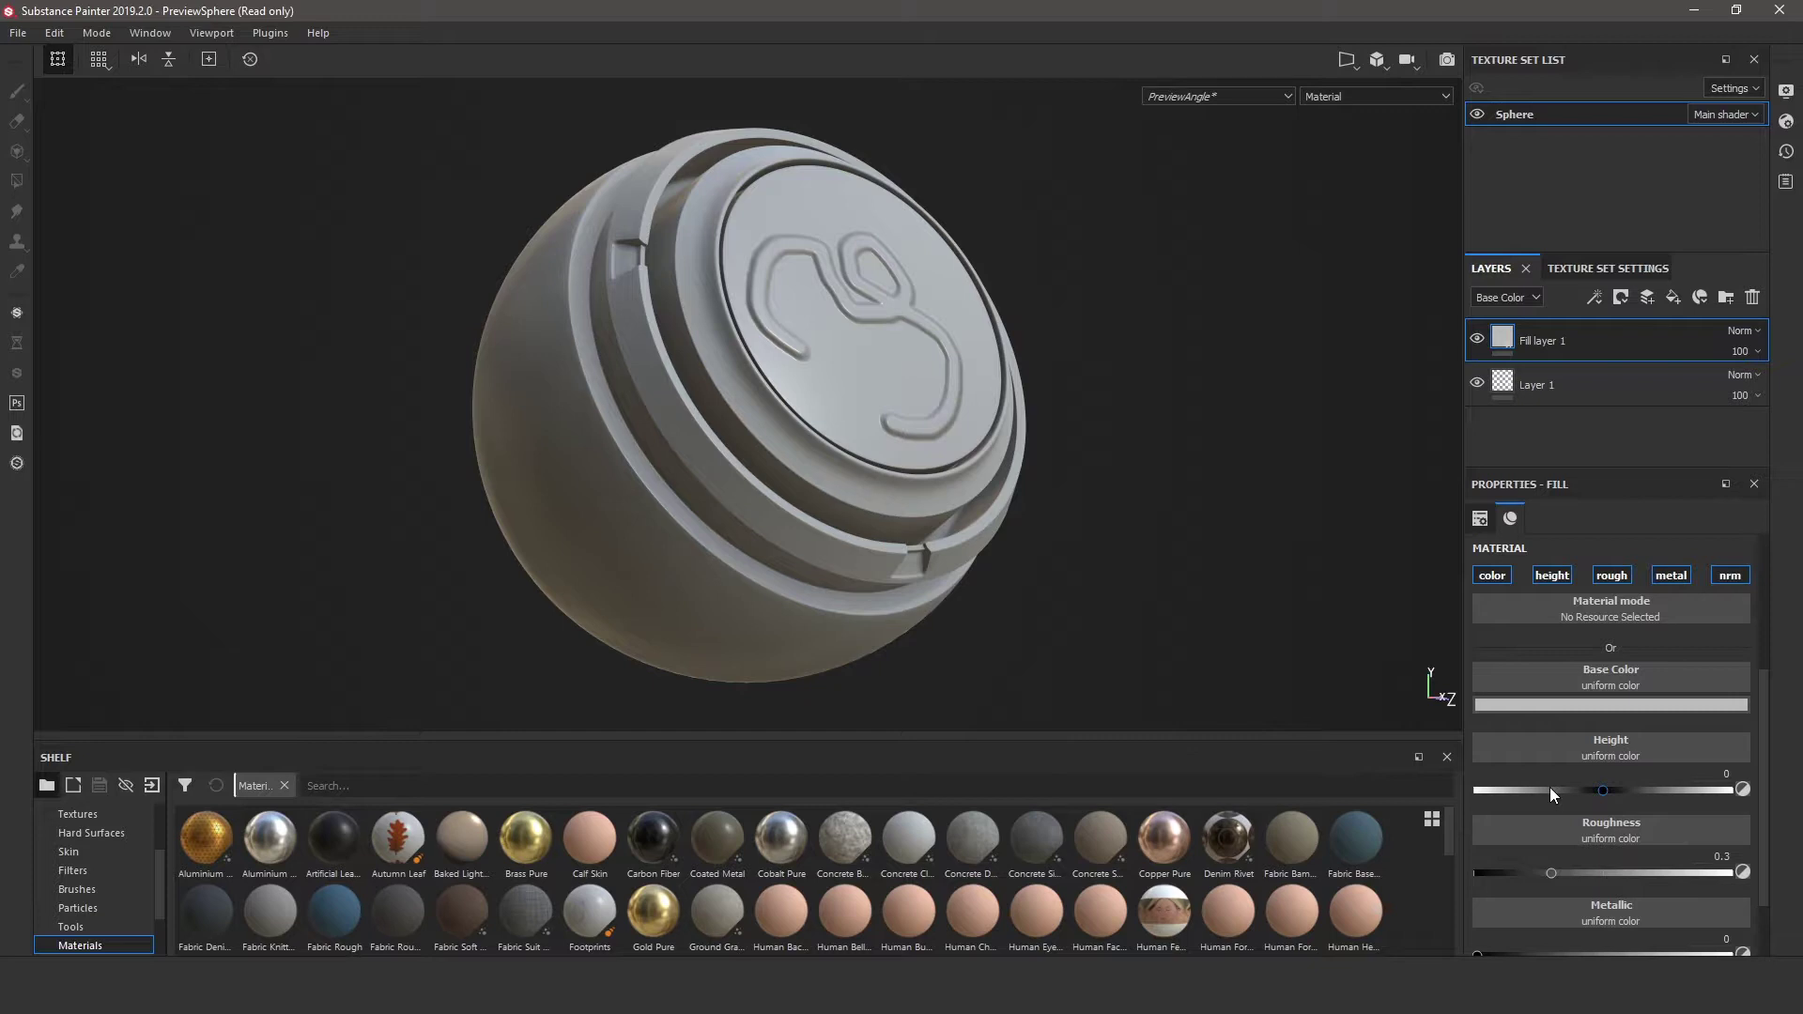
- Browse the procedural textures available for the fill layer's Metallic channel
scroll(1653, 810, down, 2)
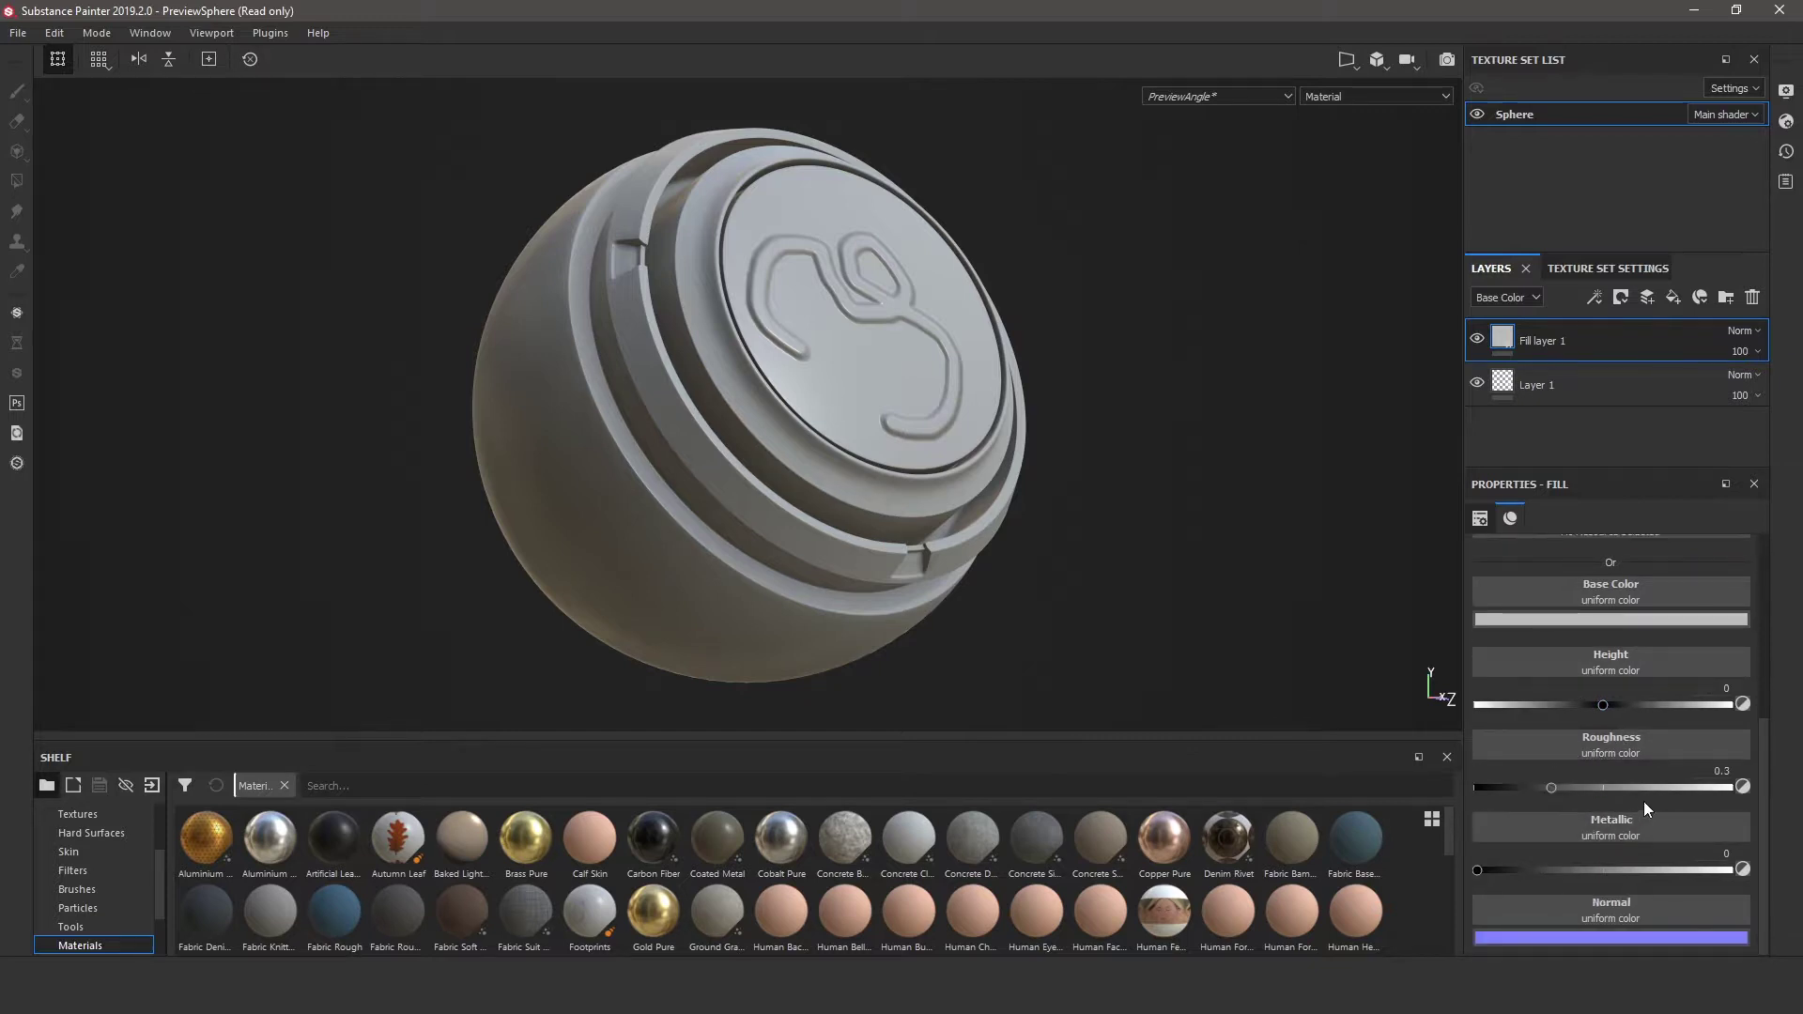
click(1613, 826)
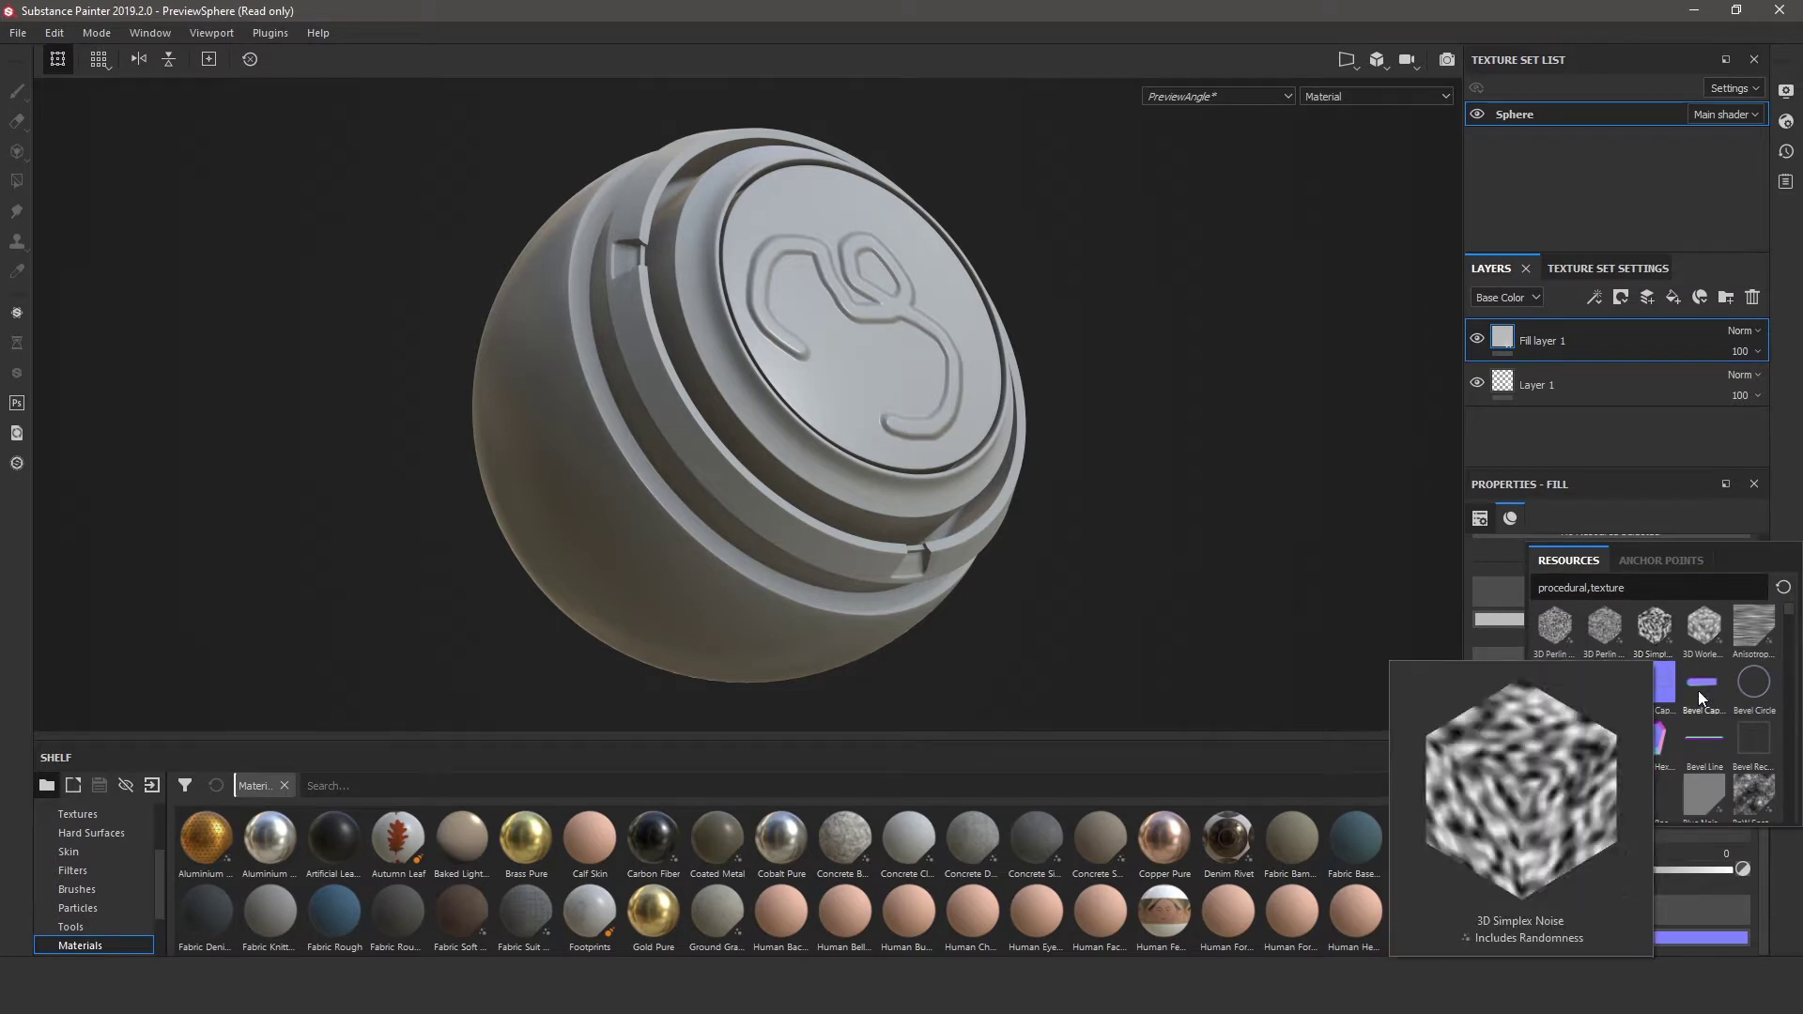
mouse_move(1702, 766)
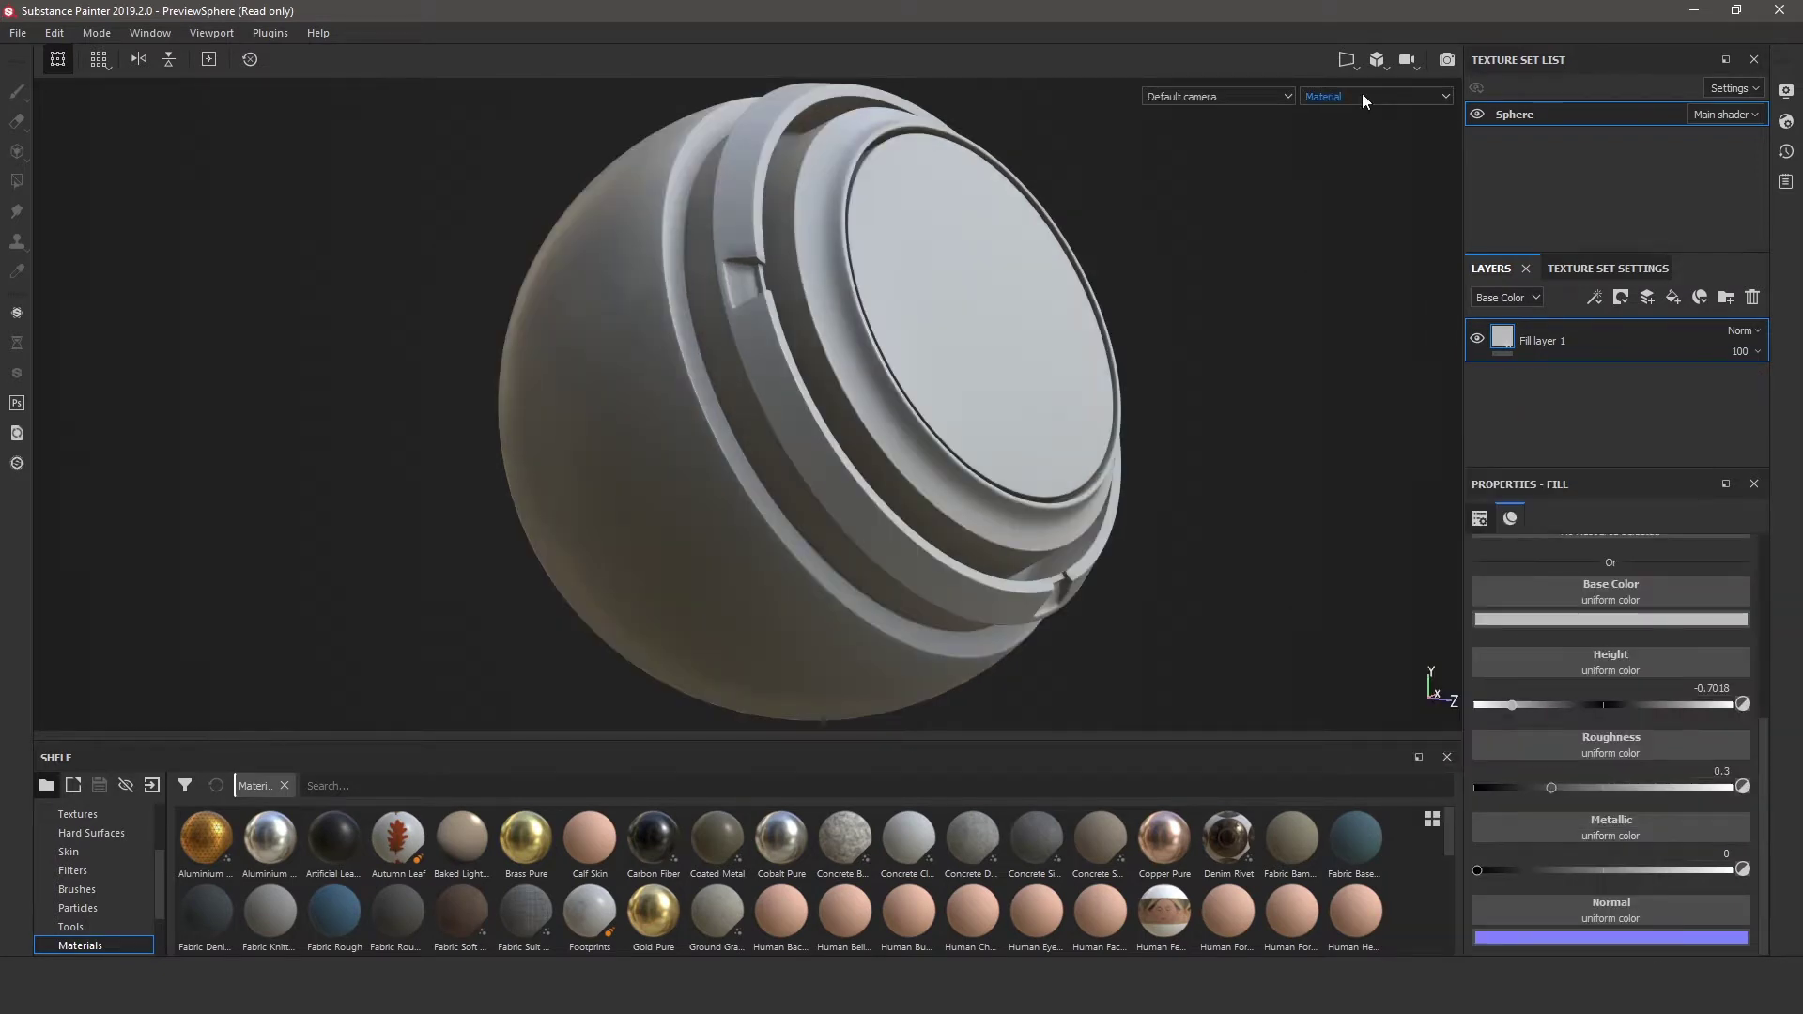
- Display only the Roughness channel in the viewport and set the fill layer's Roughness to 0
click(1358, 93)
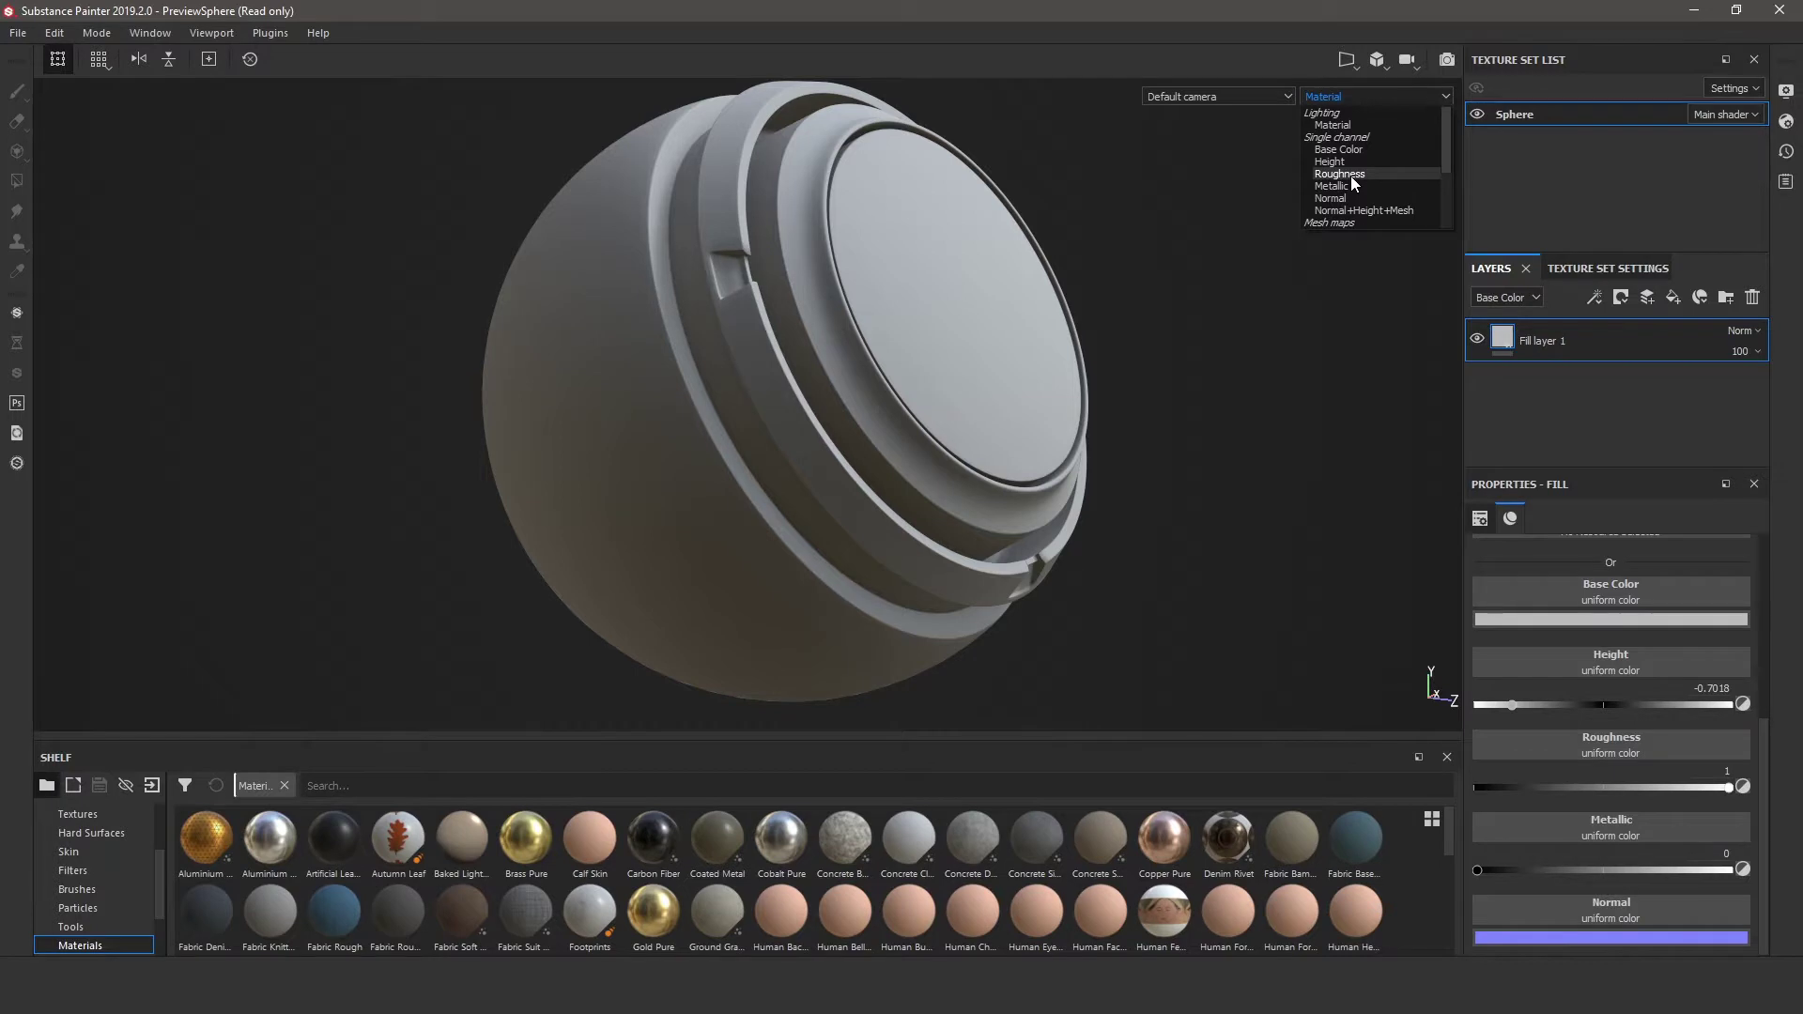
click(1350, 174)
drag(1725, 785, 1468, 790)
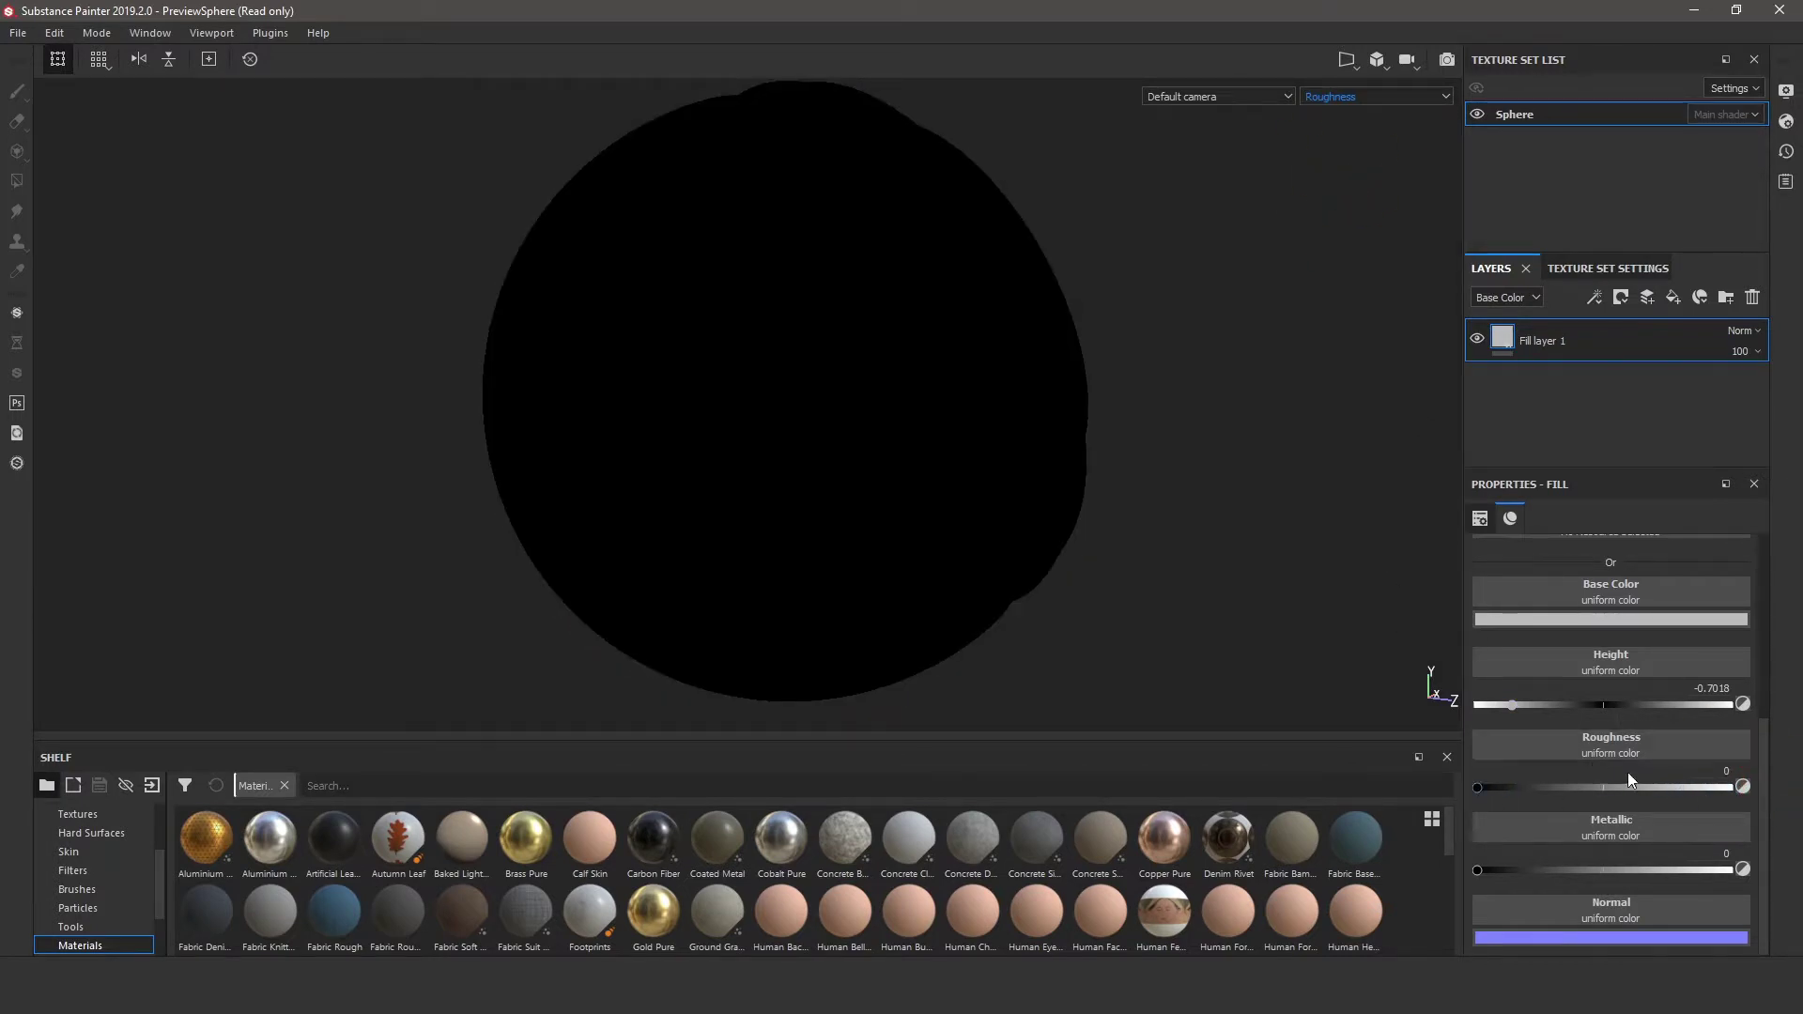
- Assign the Directional Noise 1 texture to the fill layer's Roughness channel
click(1589, 744)
scroll(1654, 617, down, 5)
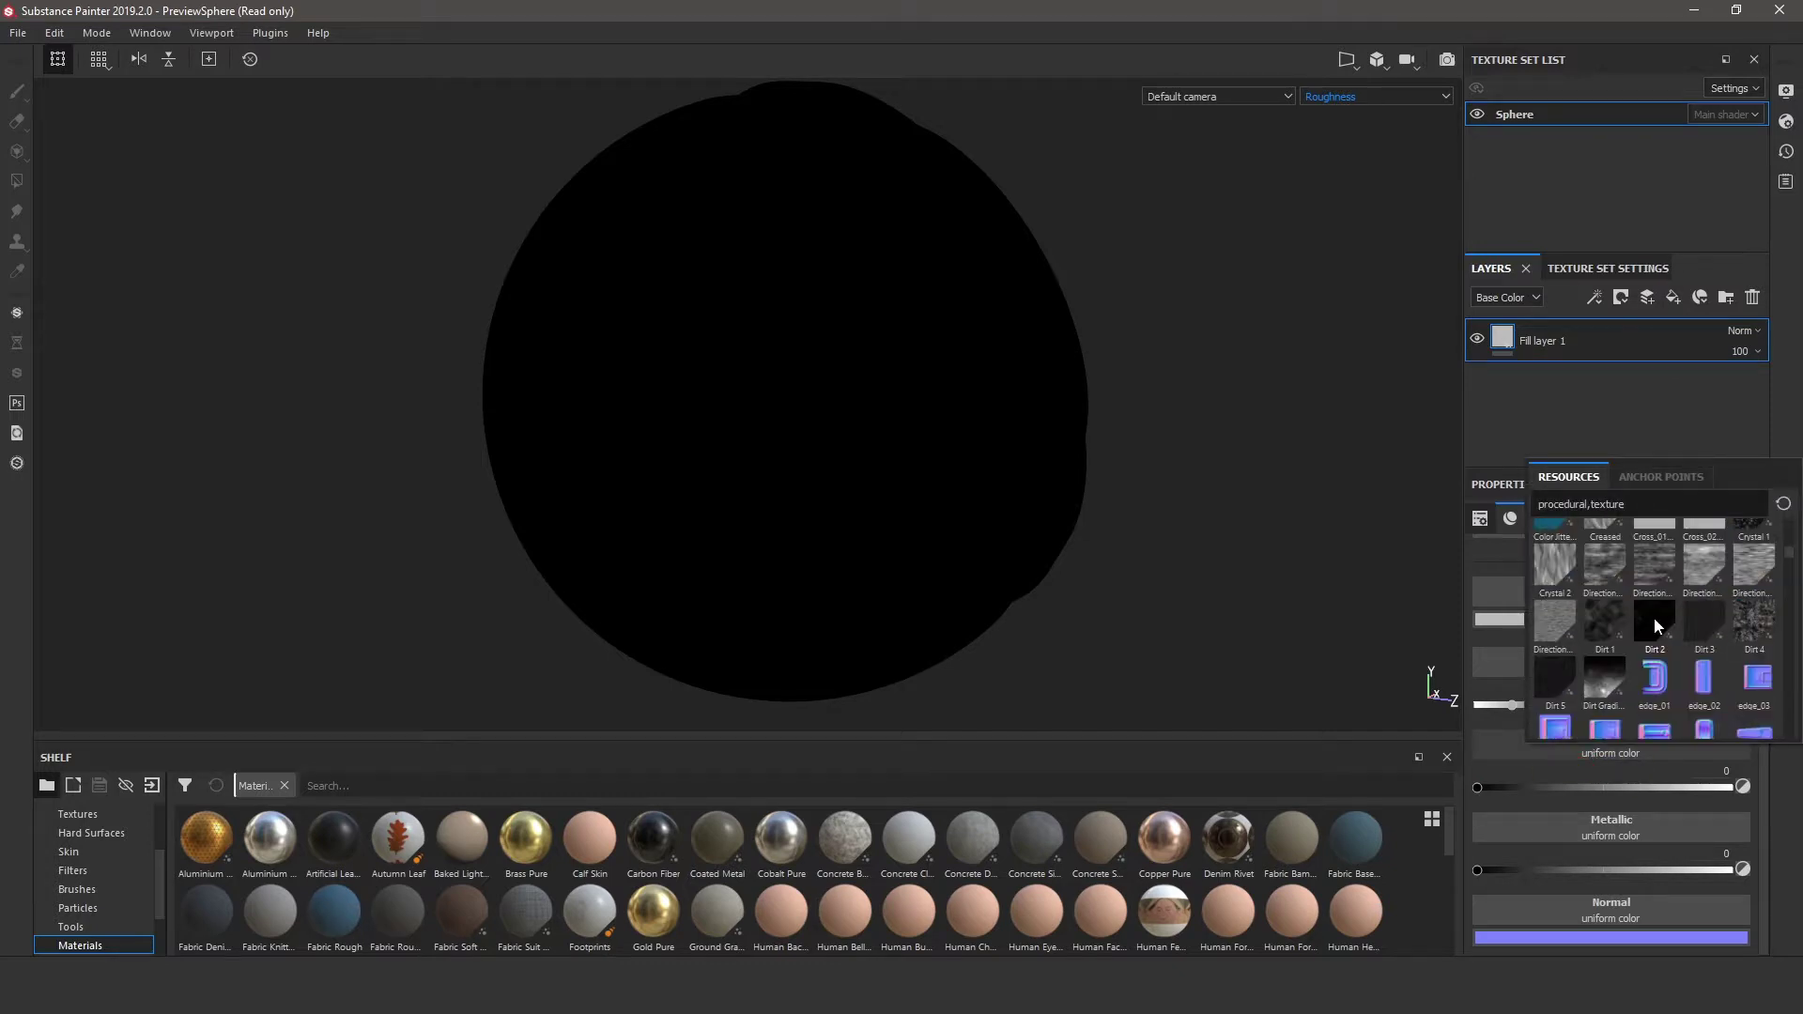
click(1605, 566)
mouse_move(1014, 390)
alt+mouse_down()
mouse_move(887, 391)
mouse_move(1014, 424)
mouse_move(1031, 365)
alt+mouse_up()
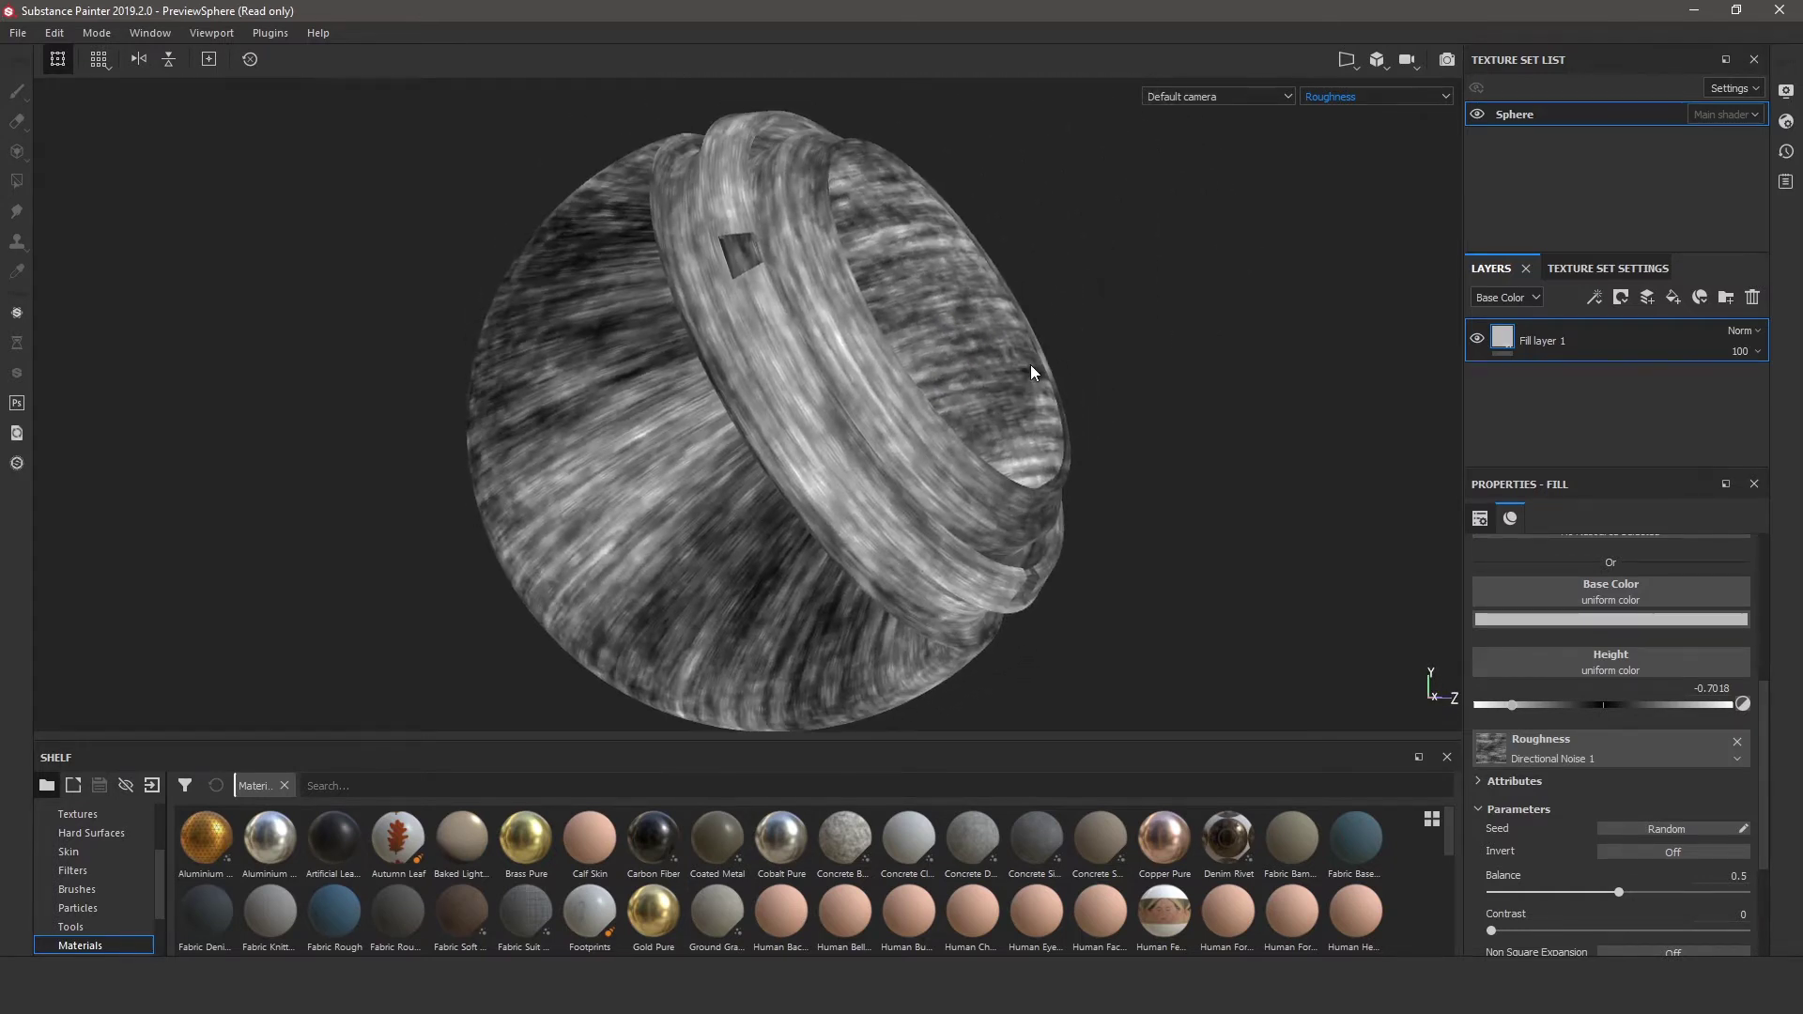
scroll(1563, 803, down, 1)
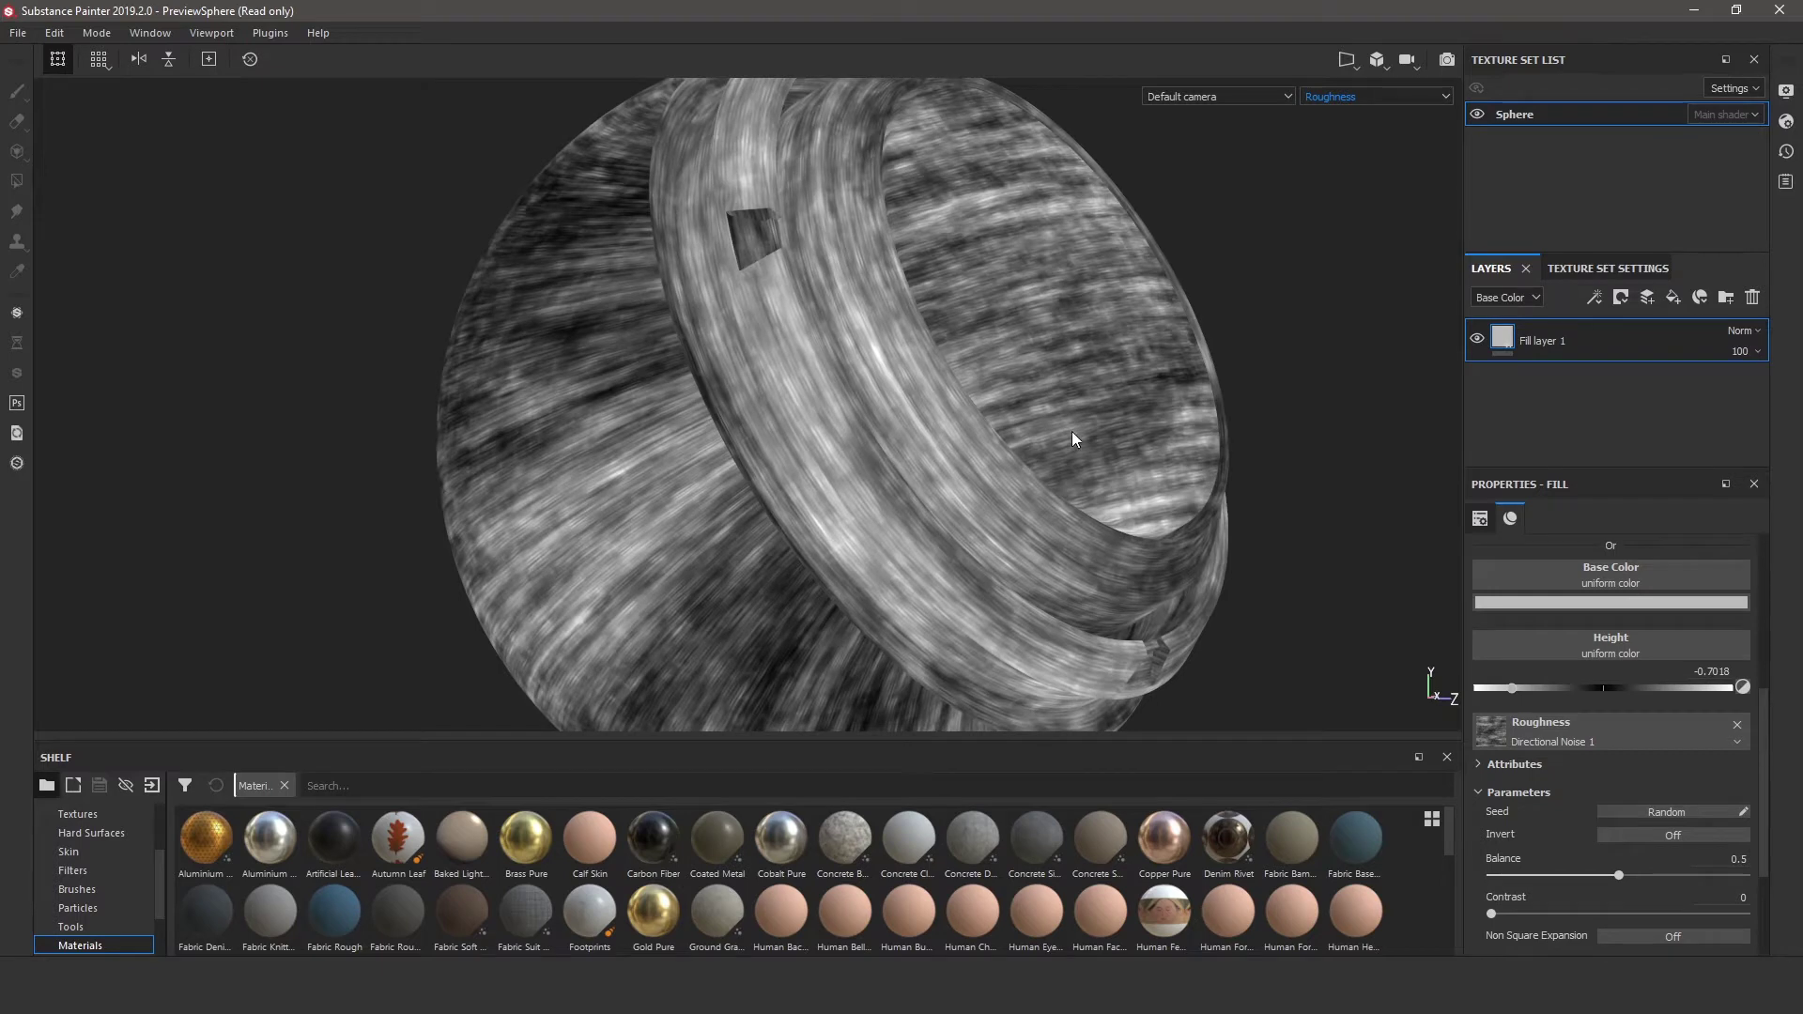
- Return the viewport from the single Roughness channel to the full Material display
alt+drag(1113, 368, 1296, 482)
scroll(869, 377, up, 2)
key(m)
- Try a UV scale of -16 and a rotation of 75.54 on the fill layer's texture
scroll(1549, 732, up, 5)
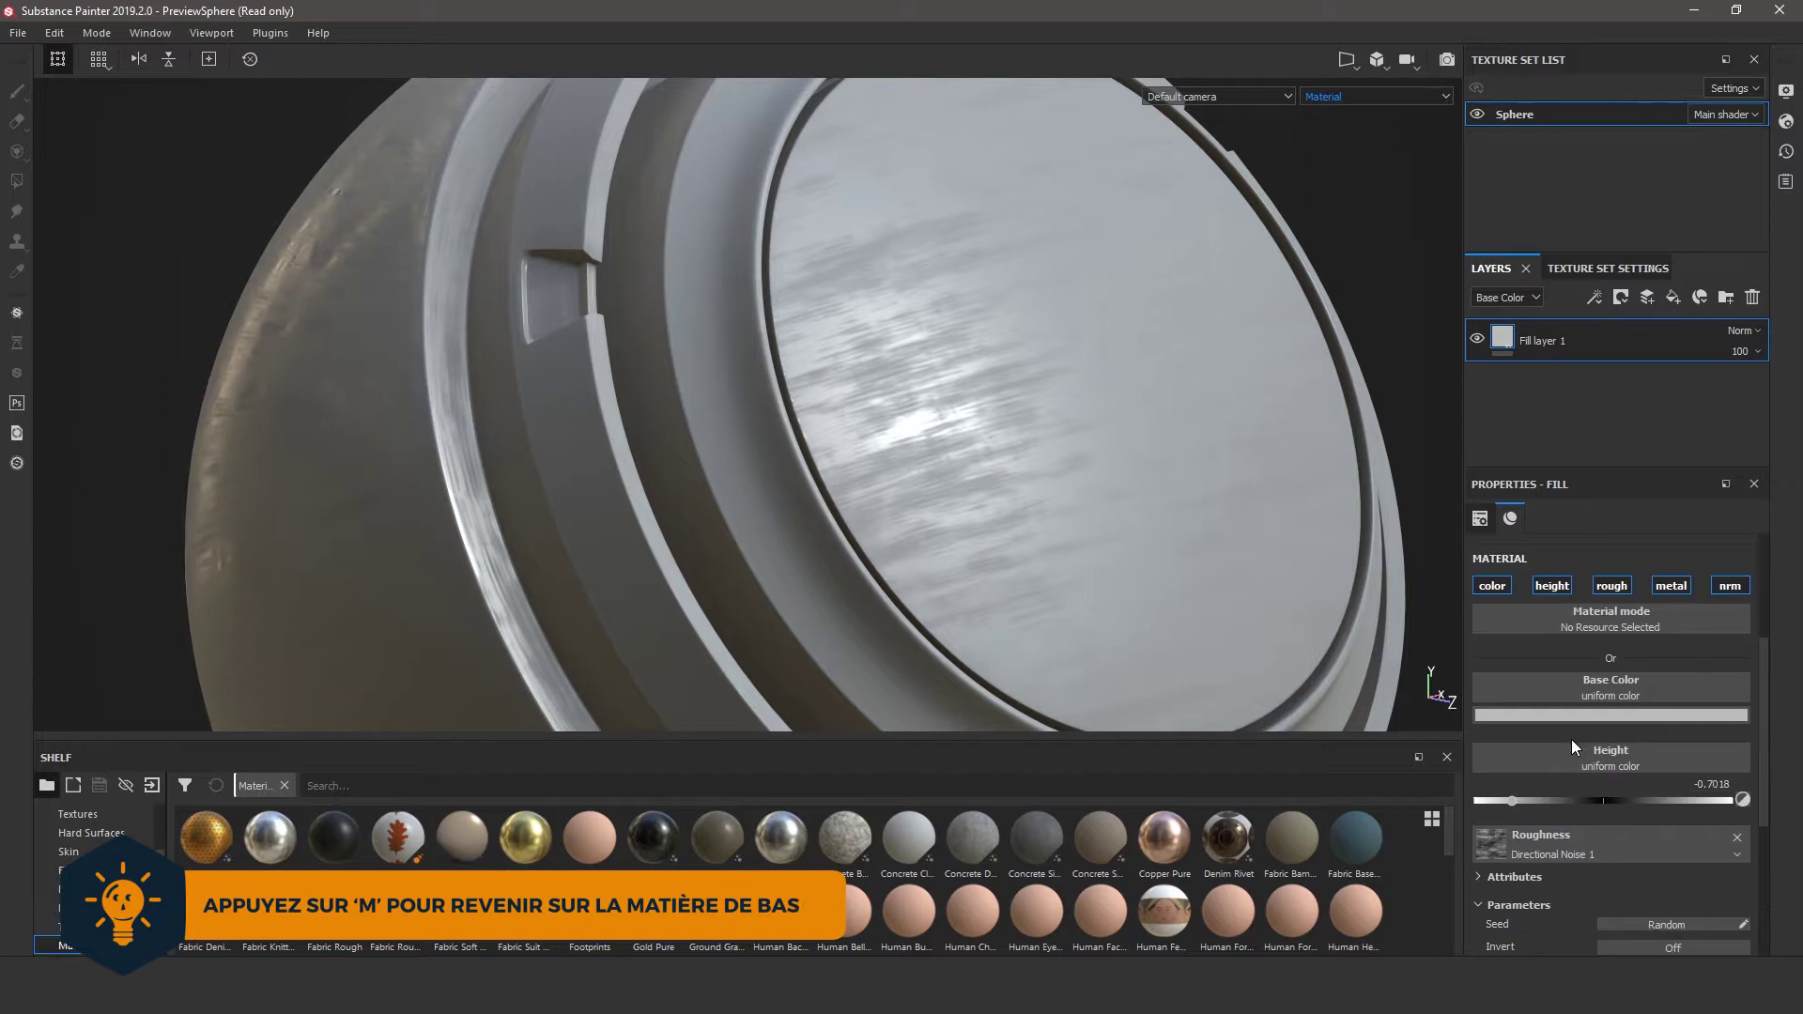
scroll(1586, 798, up, 2)
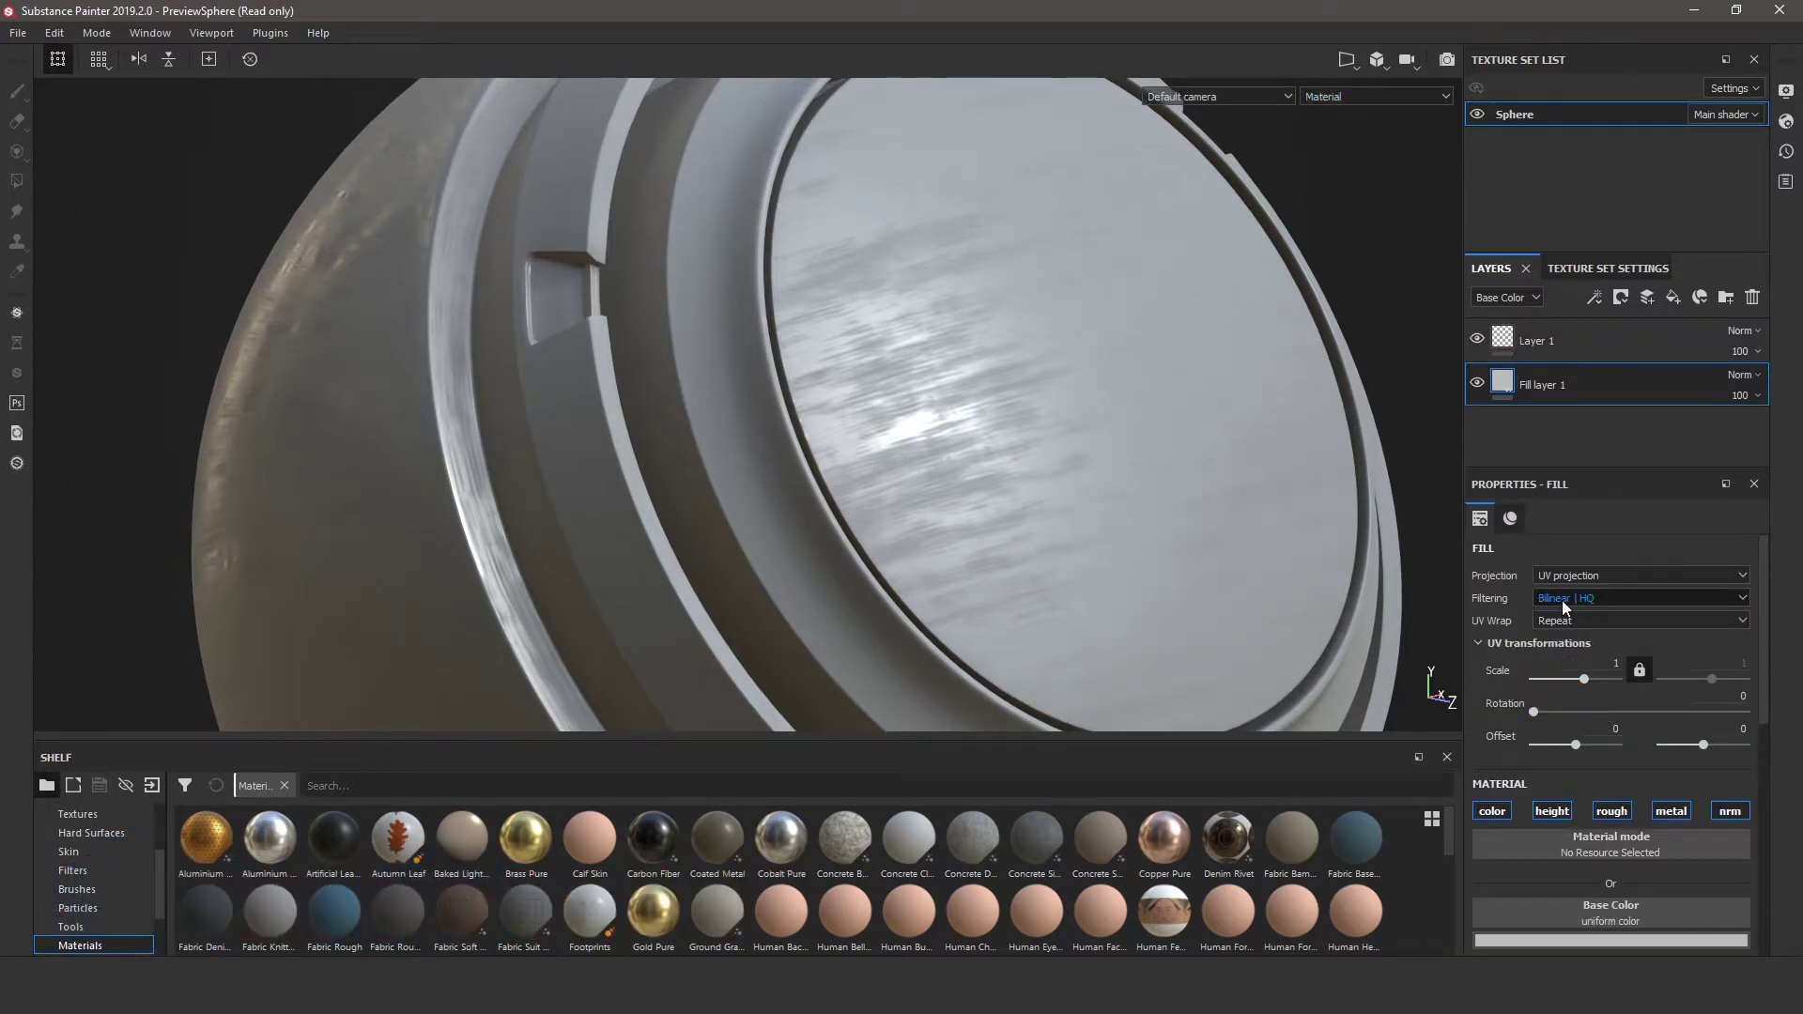
mouse_move(1584, 676)
mouse_down()
mouse_move(1556, 679)
mouse_move(1532, 725)
mouse_up()
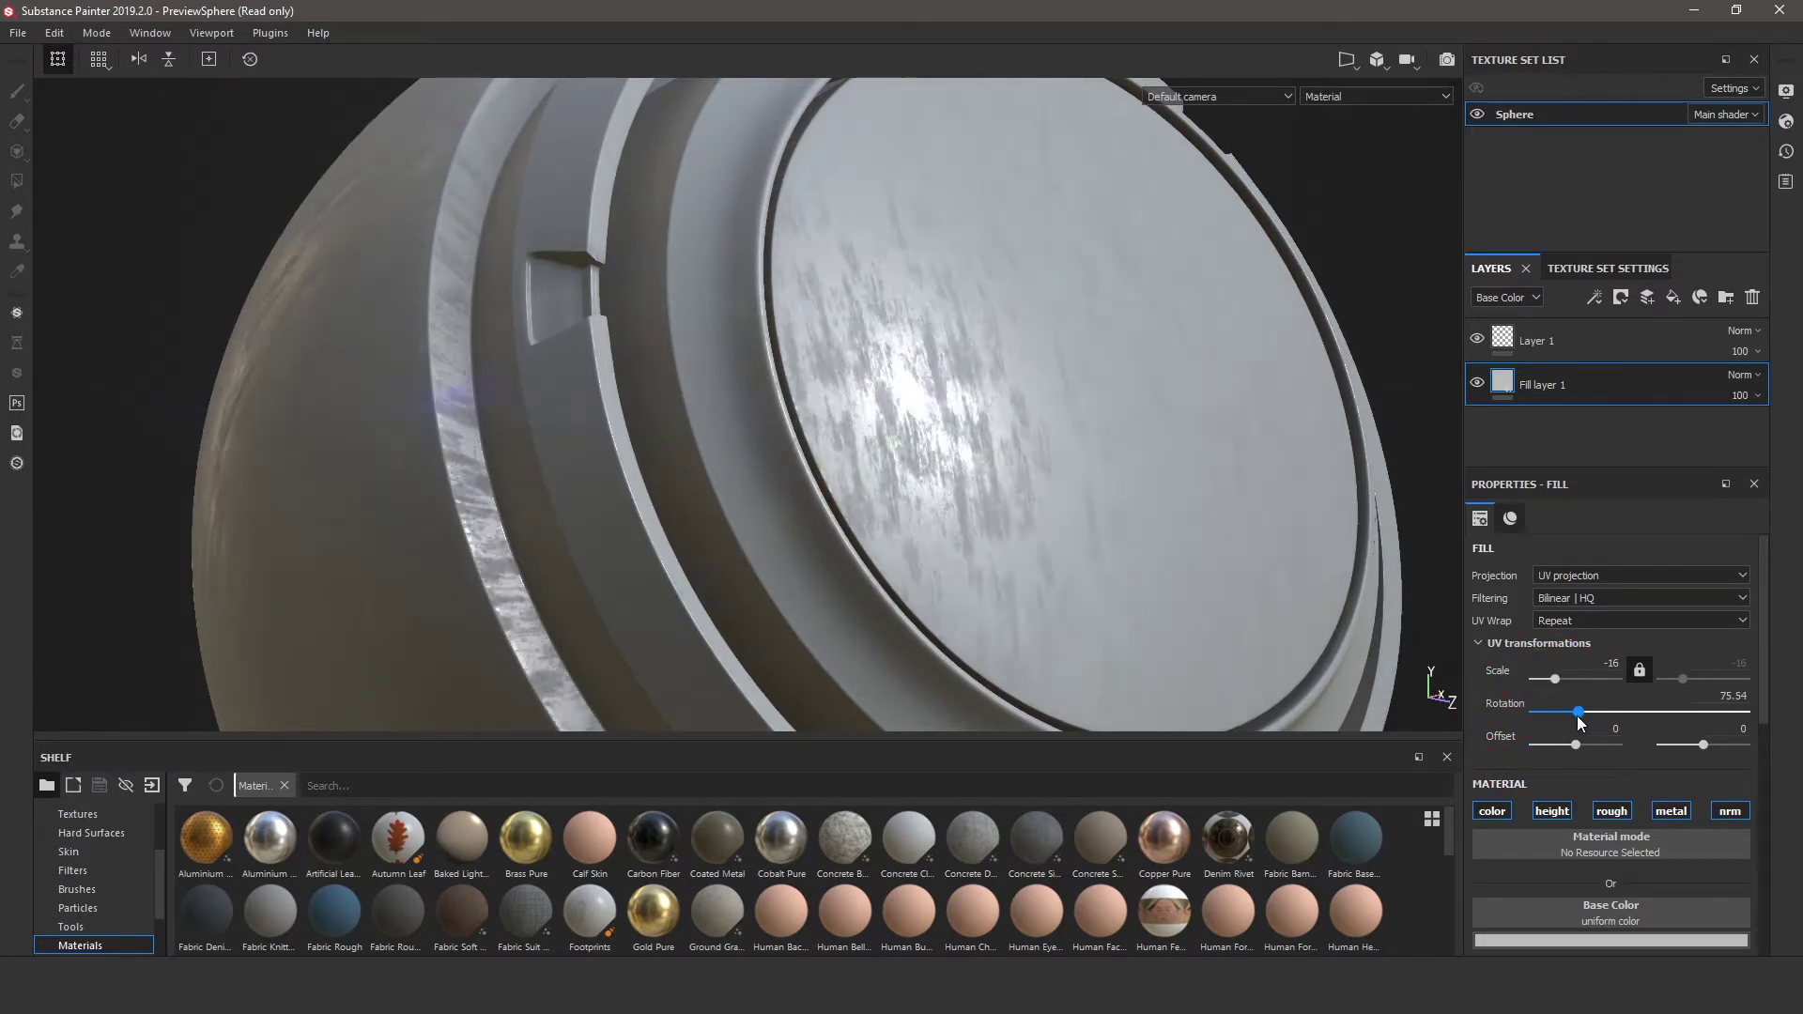
- Select Layer 1 and assign the Fabric Star Block texture to its brush's Height channel
click(1558, 344)
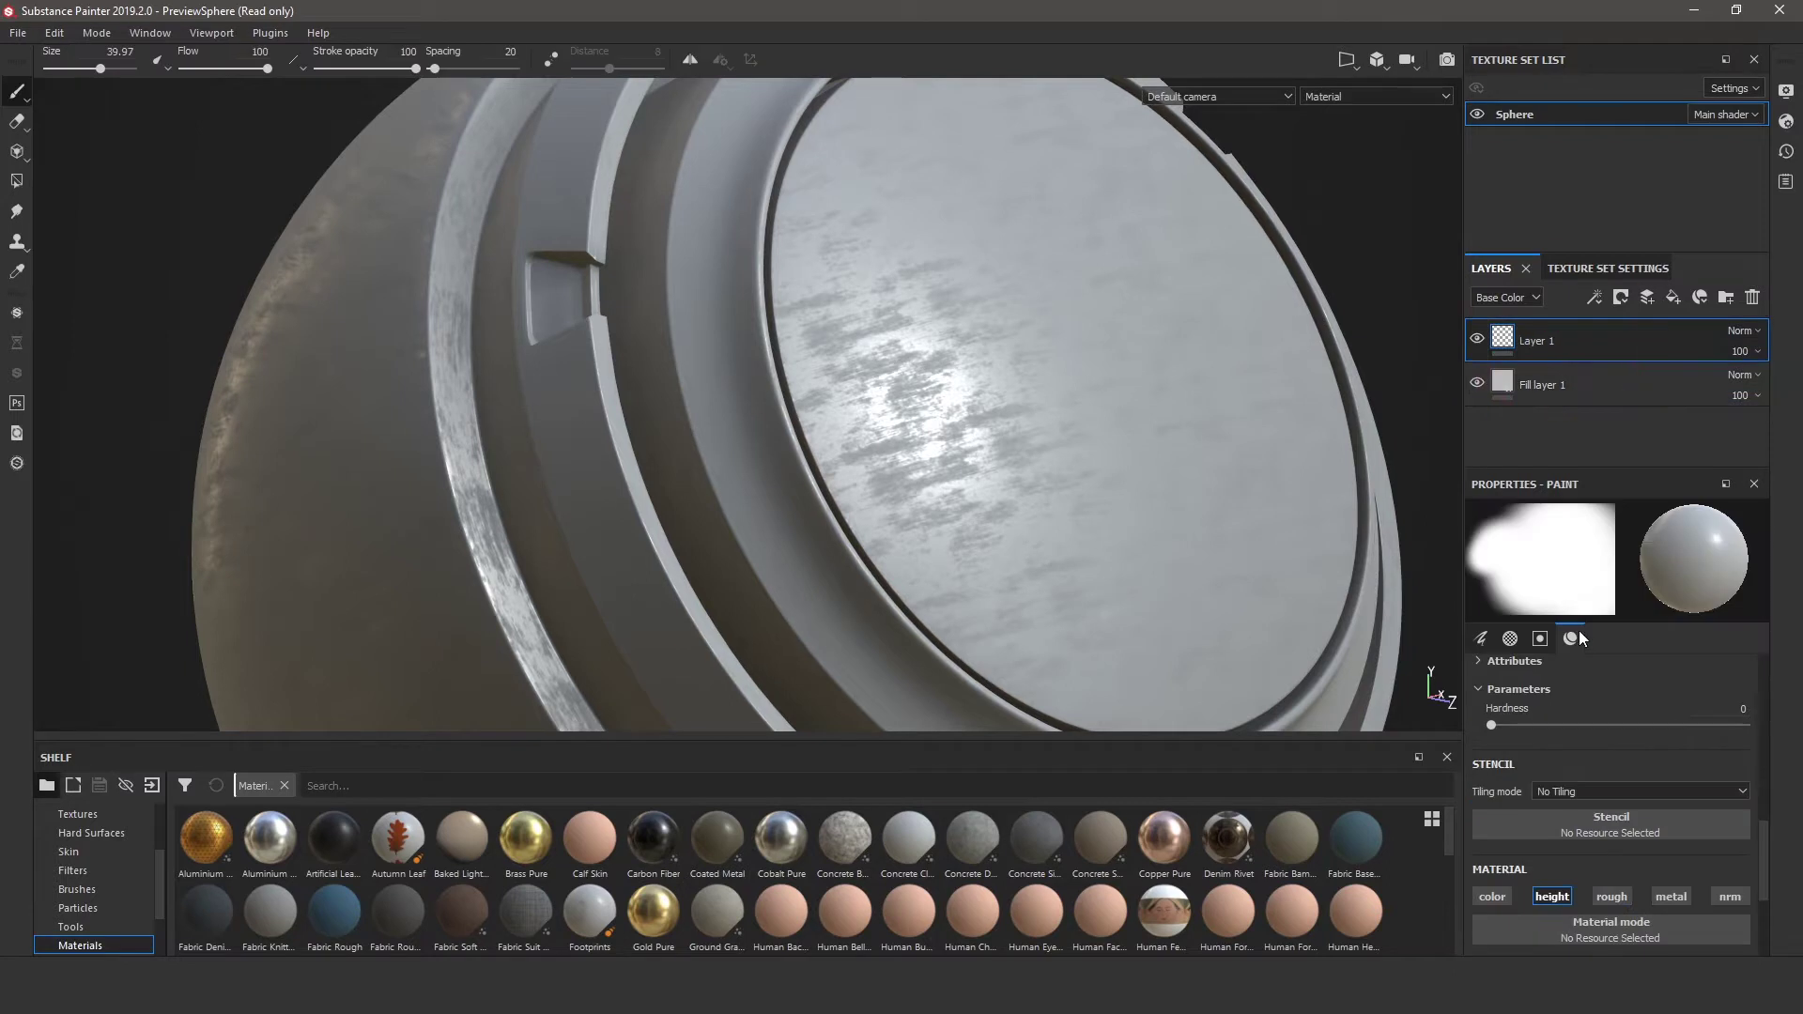
scroll(1613, 753, down, 2)
click(1579, 813)
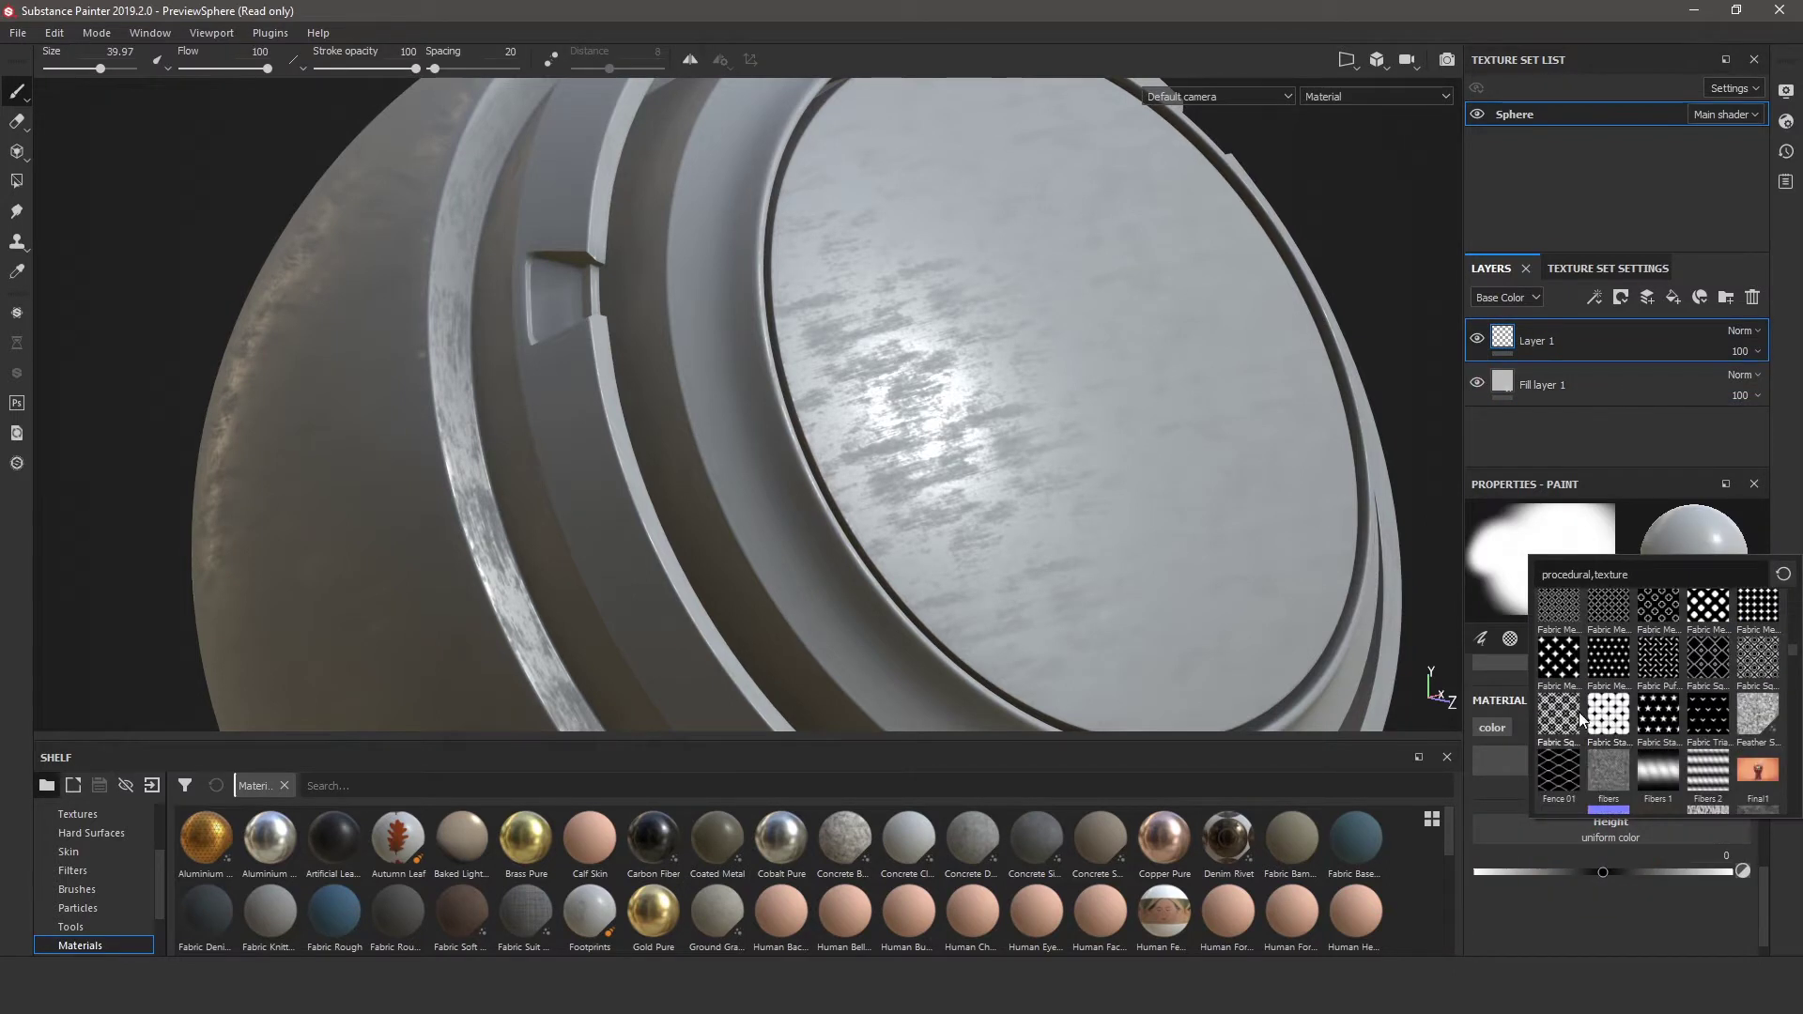
click(1598, 716)
- Paint the Fabric Star Block height pattern in several places on the sphere's disc
click(1094, 404)
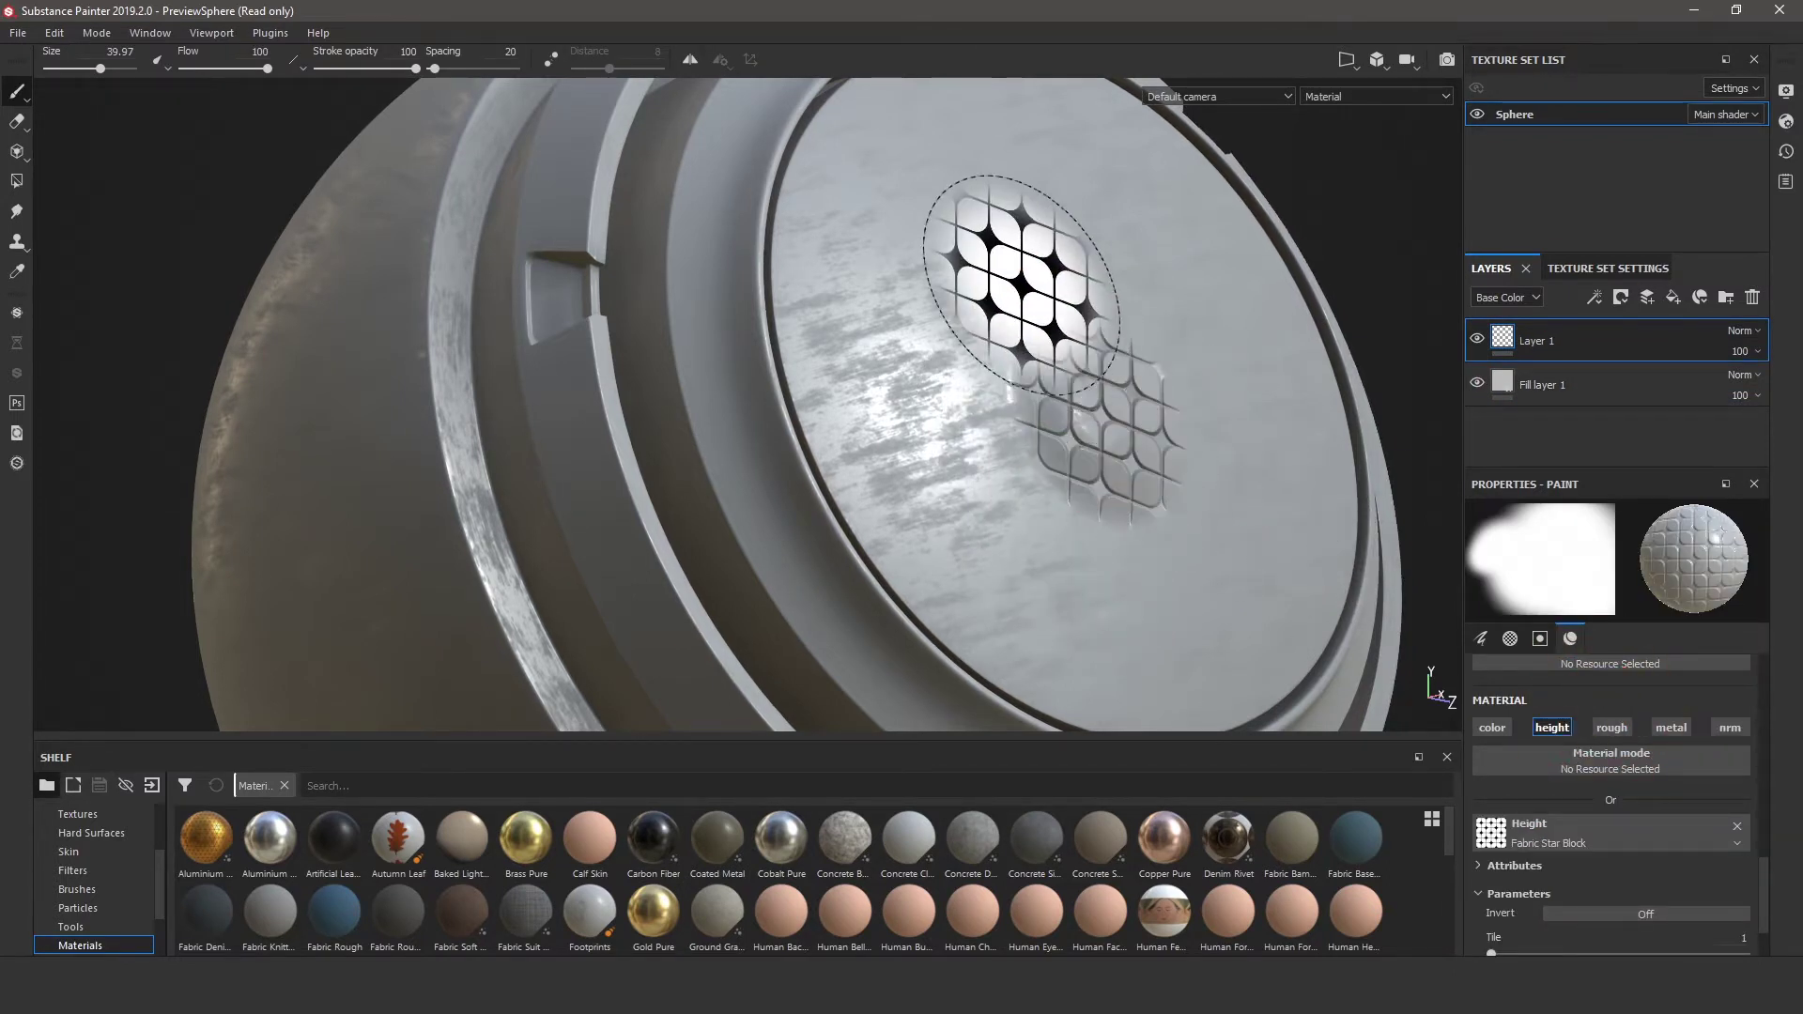
click(891, 244)
mouse_move(1019, 579)
mouse_down()
mouse_move(1211, 244)
mouse_move(1208, 603)
mouse_move(1280, 625)
mouse_up()
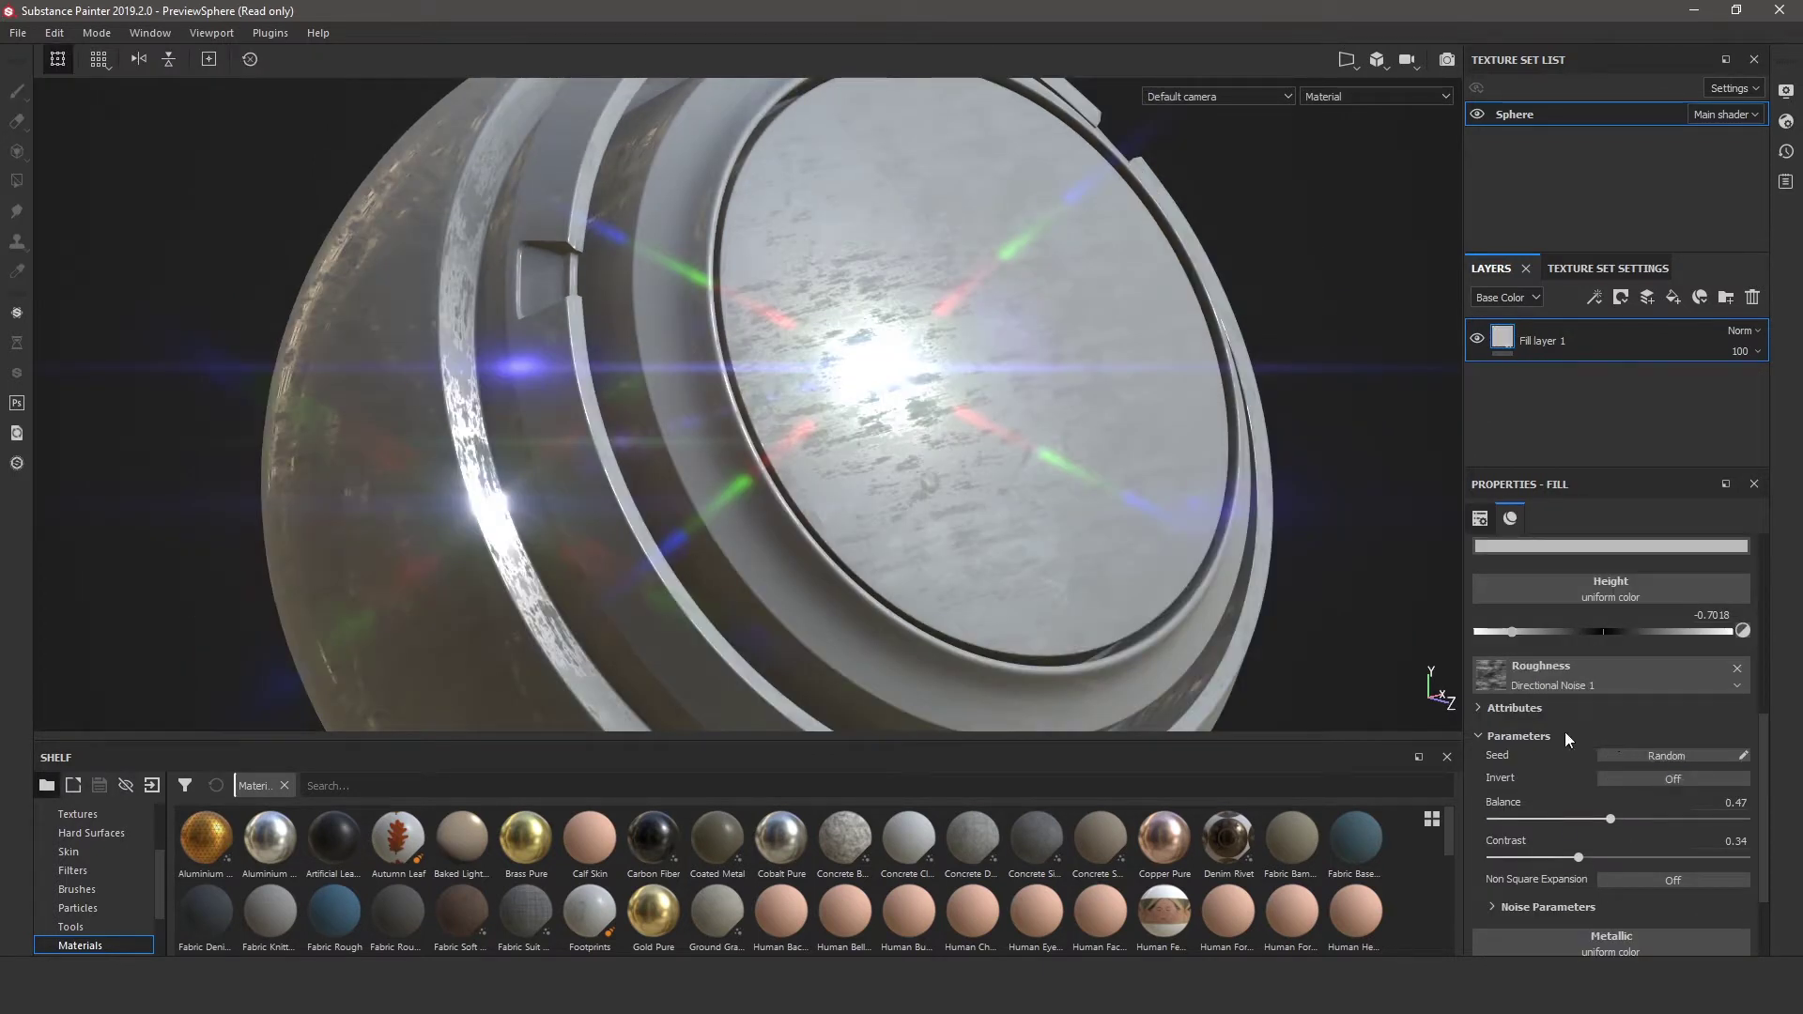
- Set the Directional Noise 1 roughness texture's balance to 0.4 and contrast to 0.68 on the fill layer
mouse_move(1610, 819)
mouse_down()
mouse_move(1634, 819)
mouse_move(1598, 856)
mouse_move(1564, 859)
mouse_move(1662, 860)
mouse_move(1592, 819)
mouse_up()
click(1494, 907)
scroll(1560, 833, down, 3)
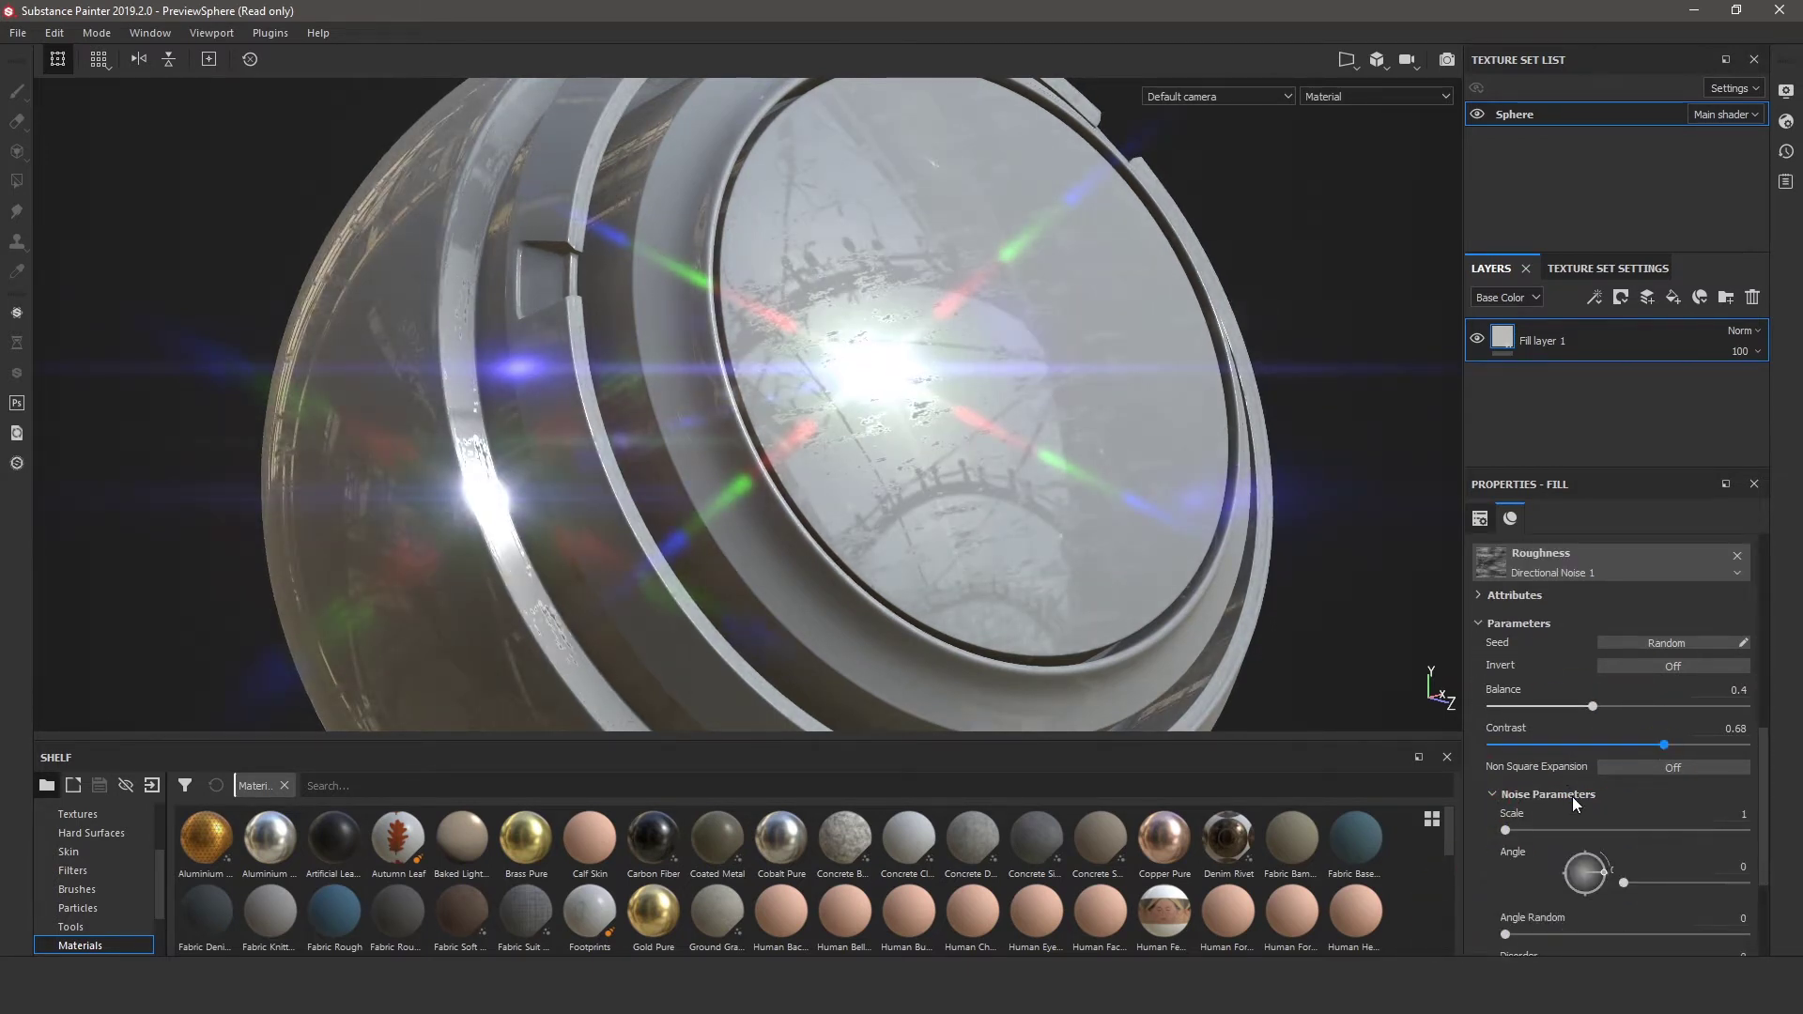
- Set the roughness noise's angle to about 143 and increase its disorder
mouse_move(1508, 772)
mouse_down()
mouse_move(1575, 774)
mouse_move(1501, 777)
mouse_up()
drag(1623, 825, 1671, 825)
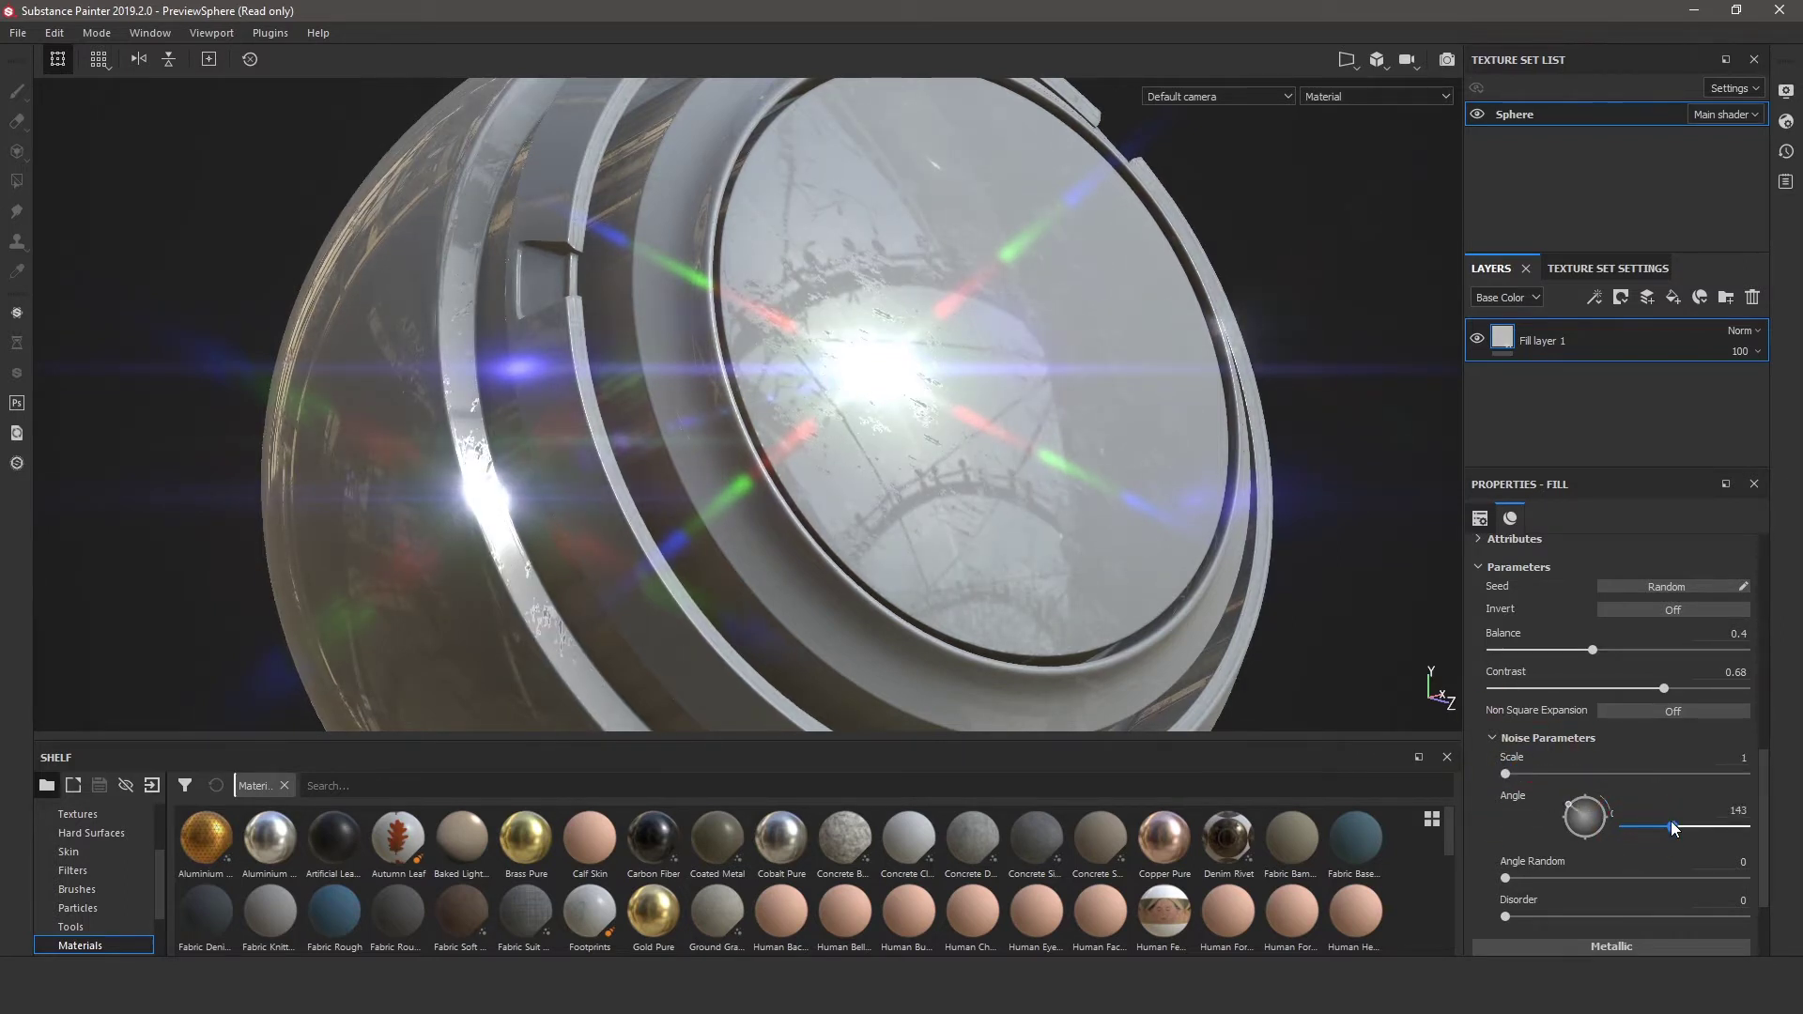
drag(1505, 915, 1593, 875)
mouse_move(1597, 691)
mouse_down()
mouse_move(1505, 700)
mouse_move(1564, 693)
mouse_up()
drag(1521, 772, 1564, 774)
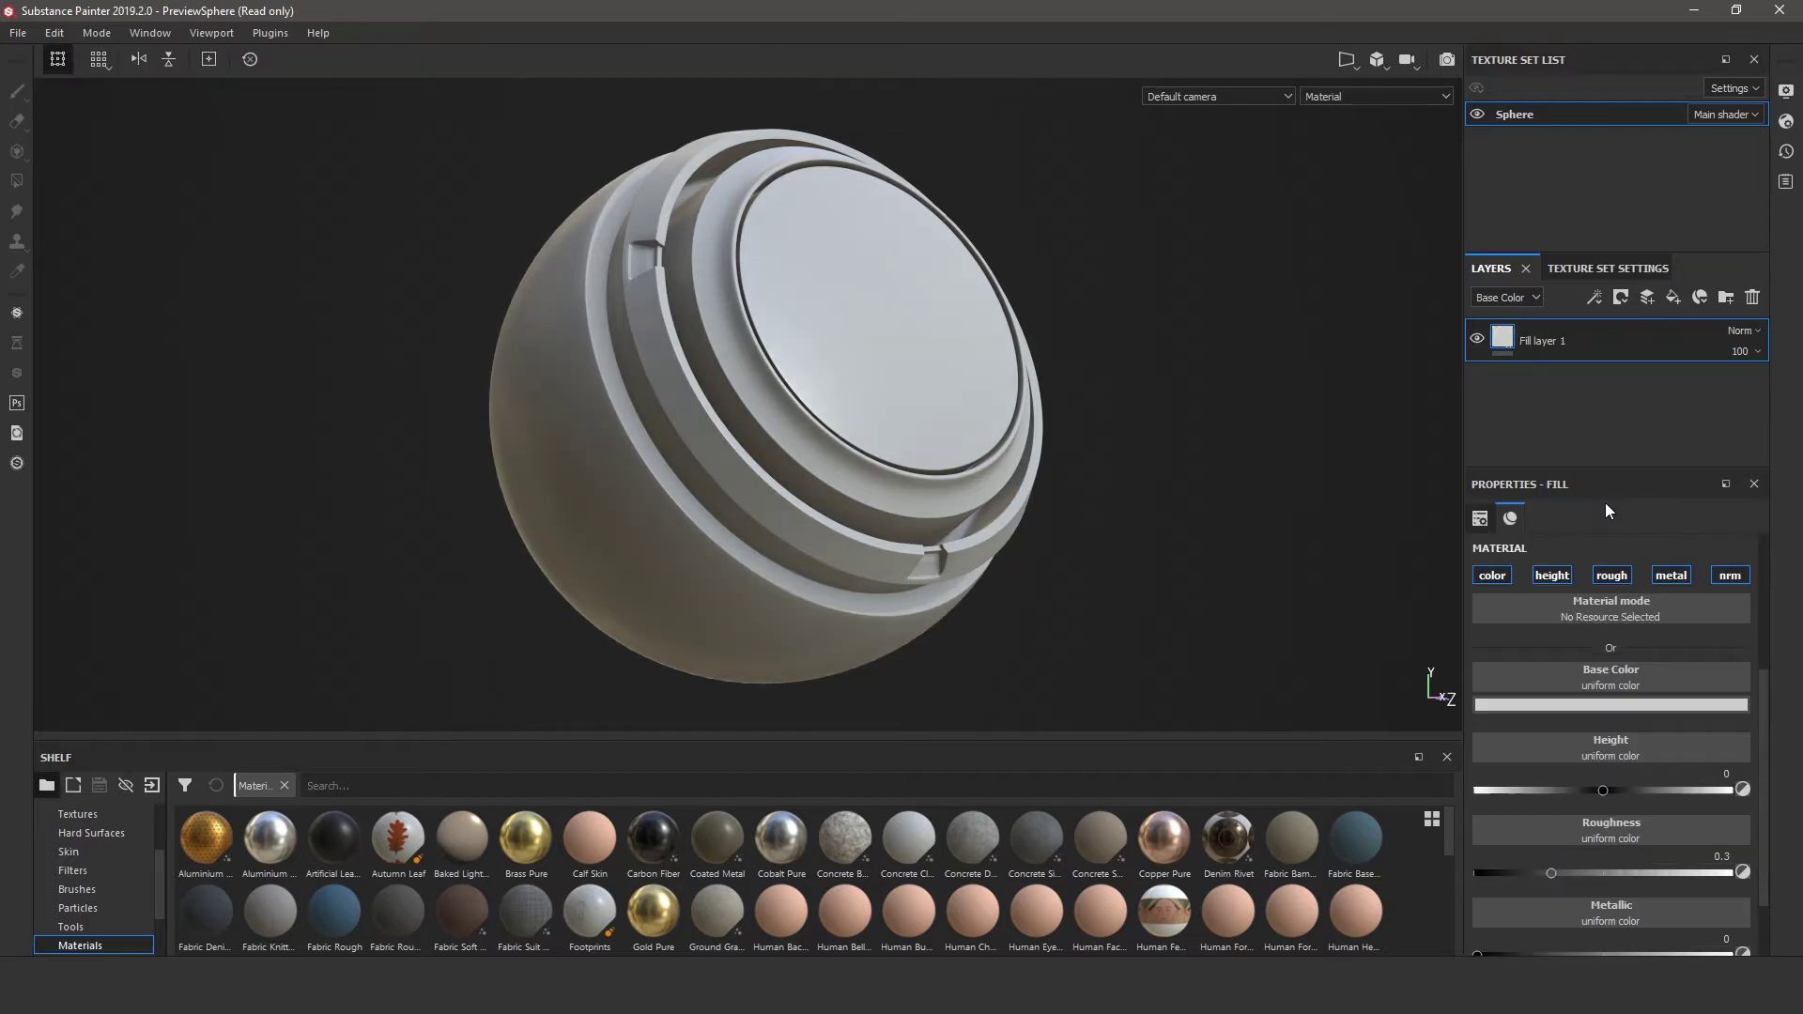
- Limit Fill layer 1 to the Color channel and set its base color to red
click(1610, 574)
click(1670, 575)
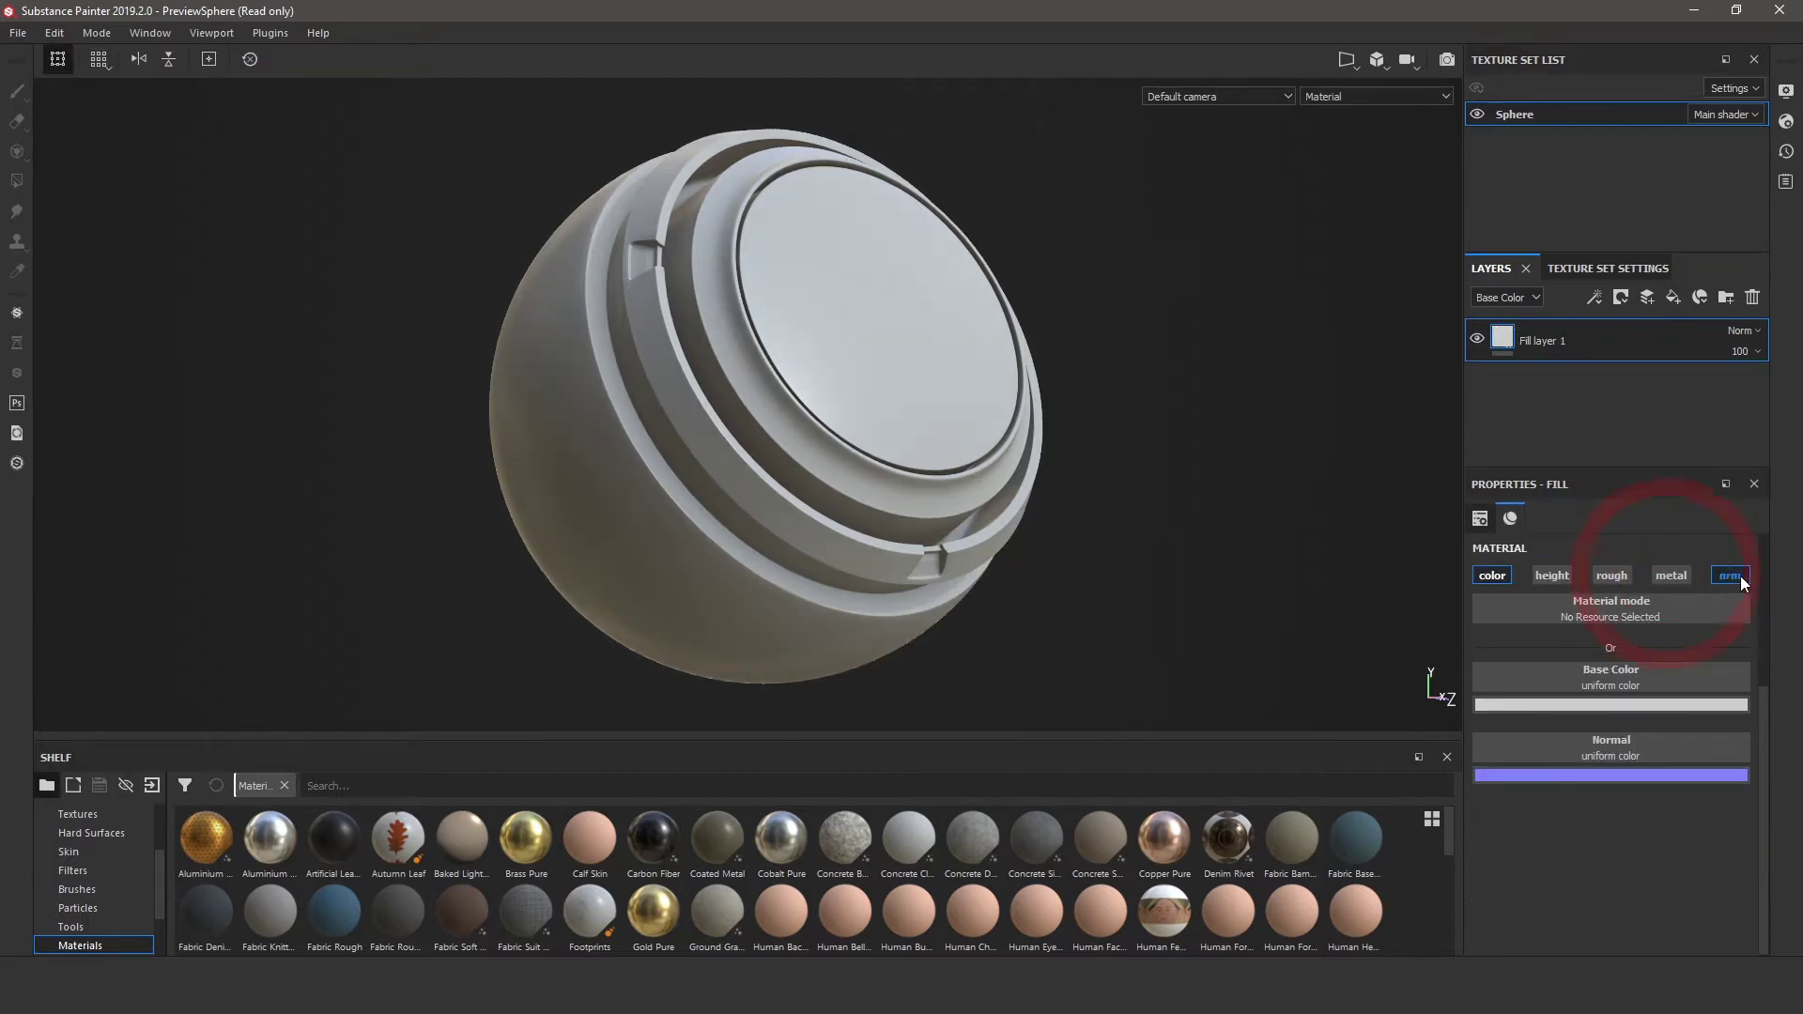
click(1731, 575)
click(1646, 704)
click(1659, 743)
click(1515, 774)
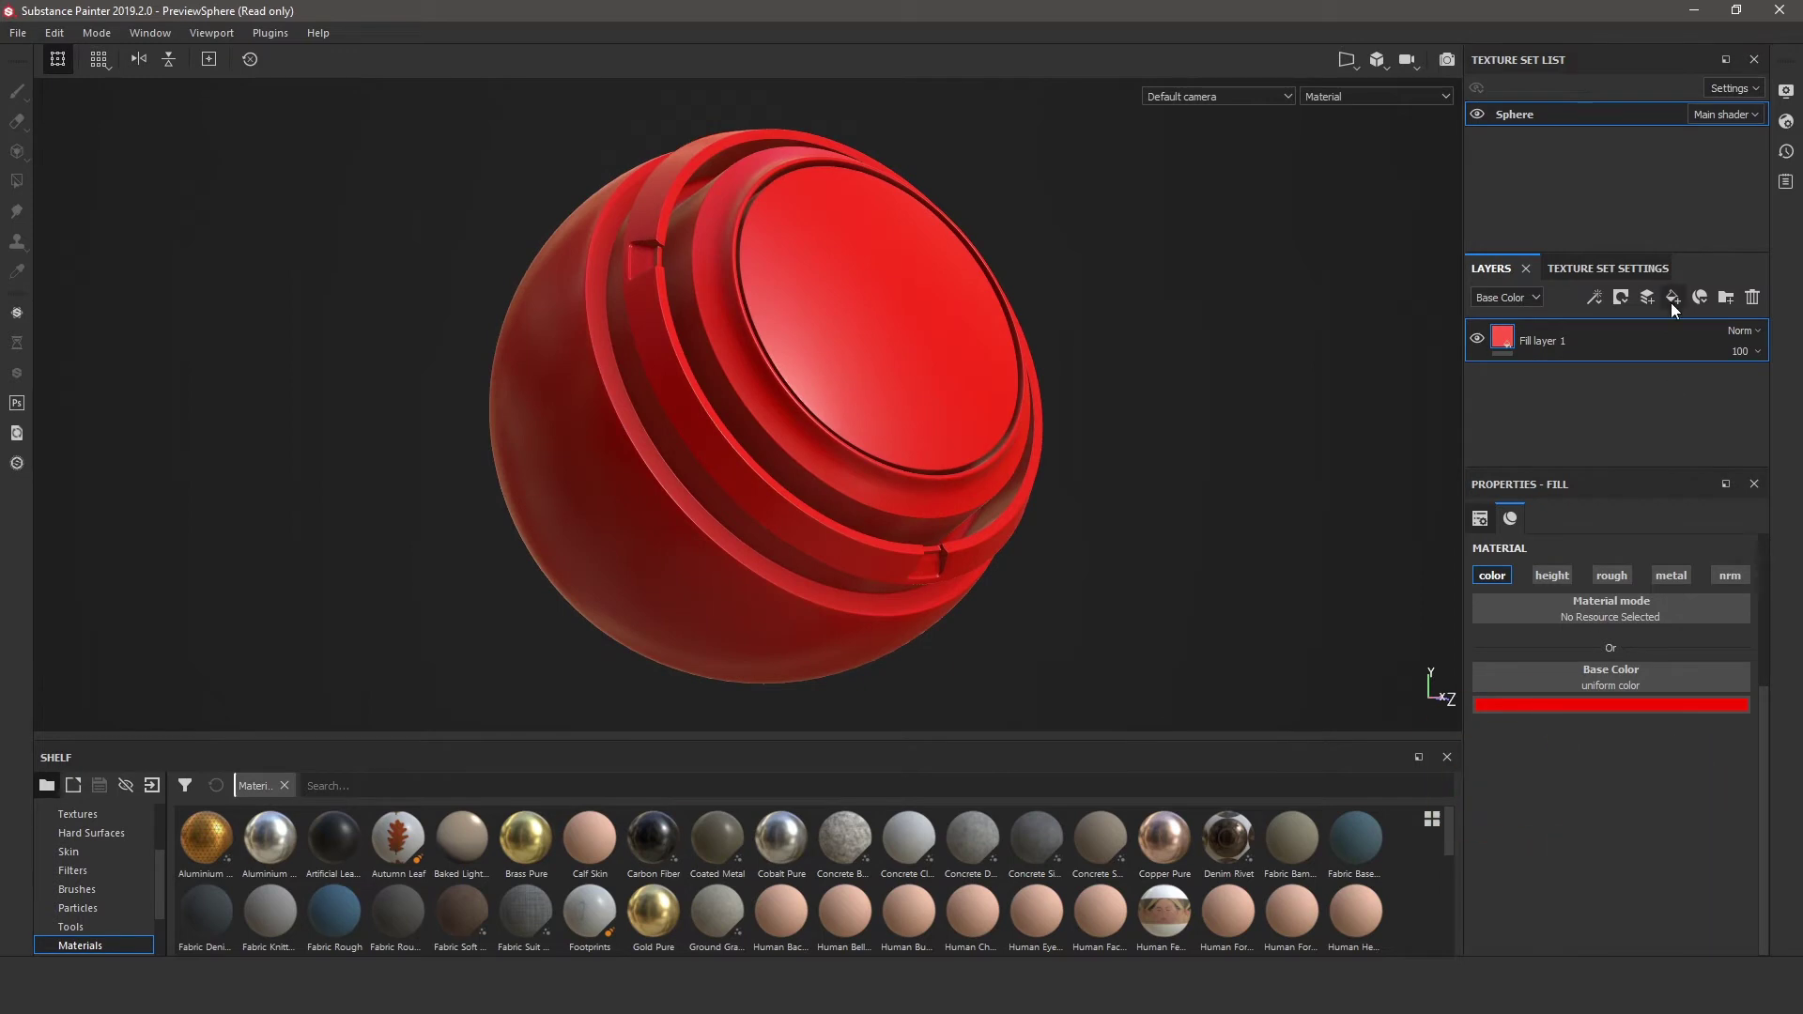
- Add a second fill layer that affects only the Roughness channel and set its roughness to 0
click(1672, 297)
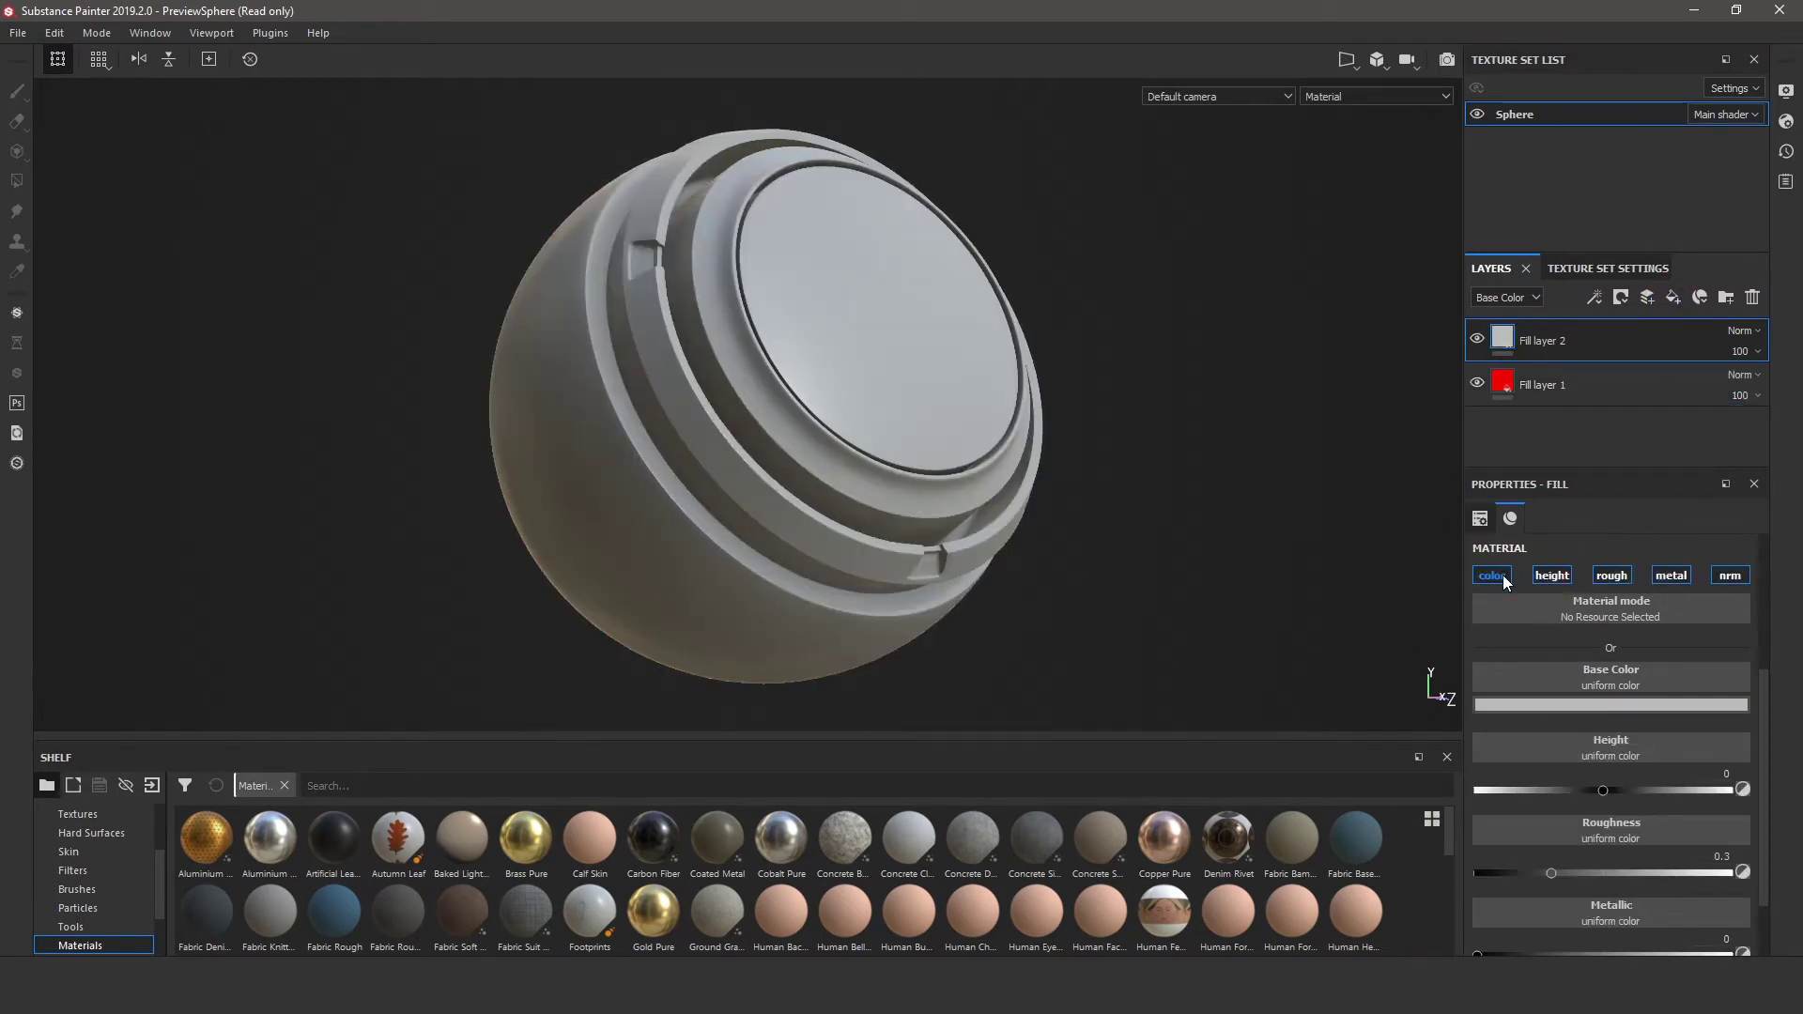
click(1497, 575)
click(1542, 575)
click(1670, 575)
click(1731, 574)
drag(1547, 715, 1416, 725)
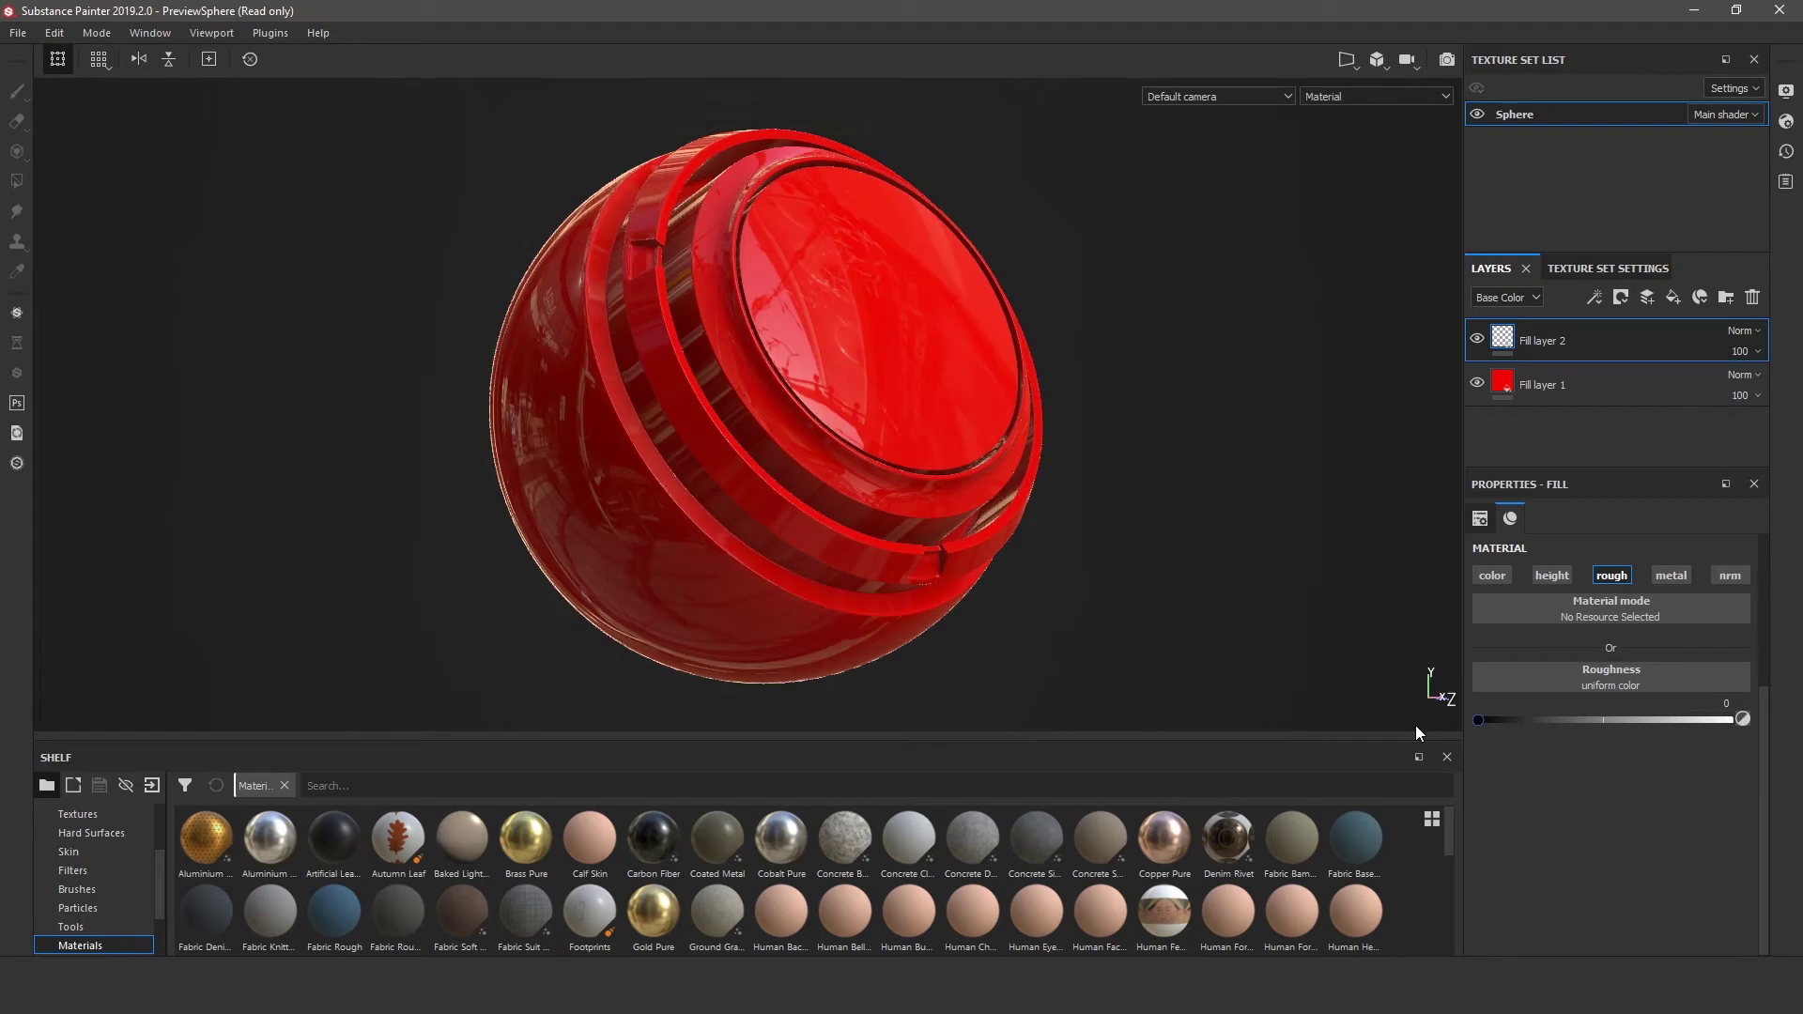
- Add a third fill layer with only the Color and Roughness channels active
click(1672, 299)
click(1551, 574)
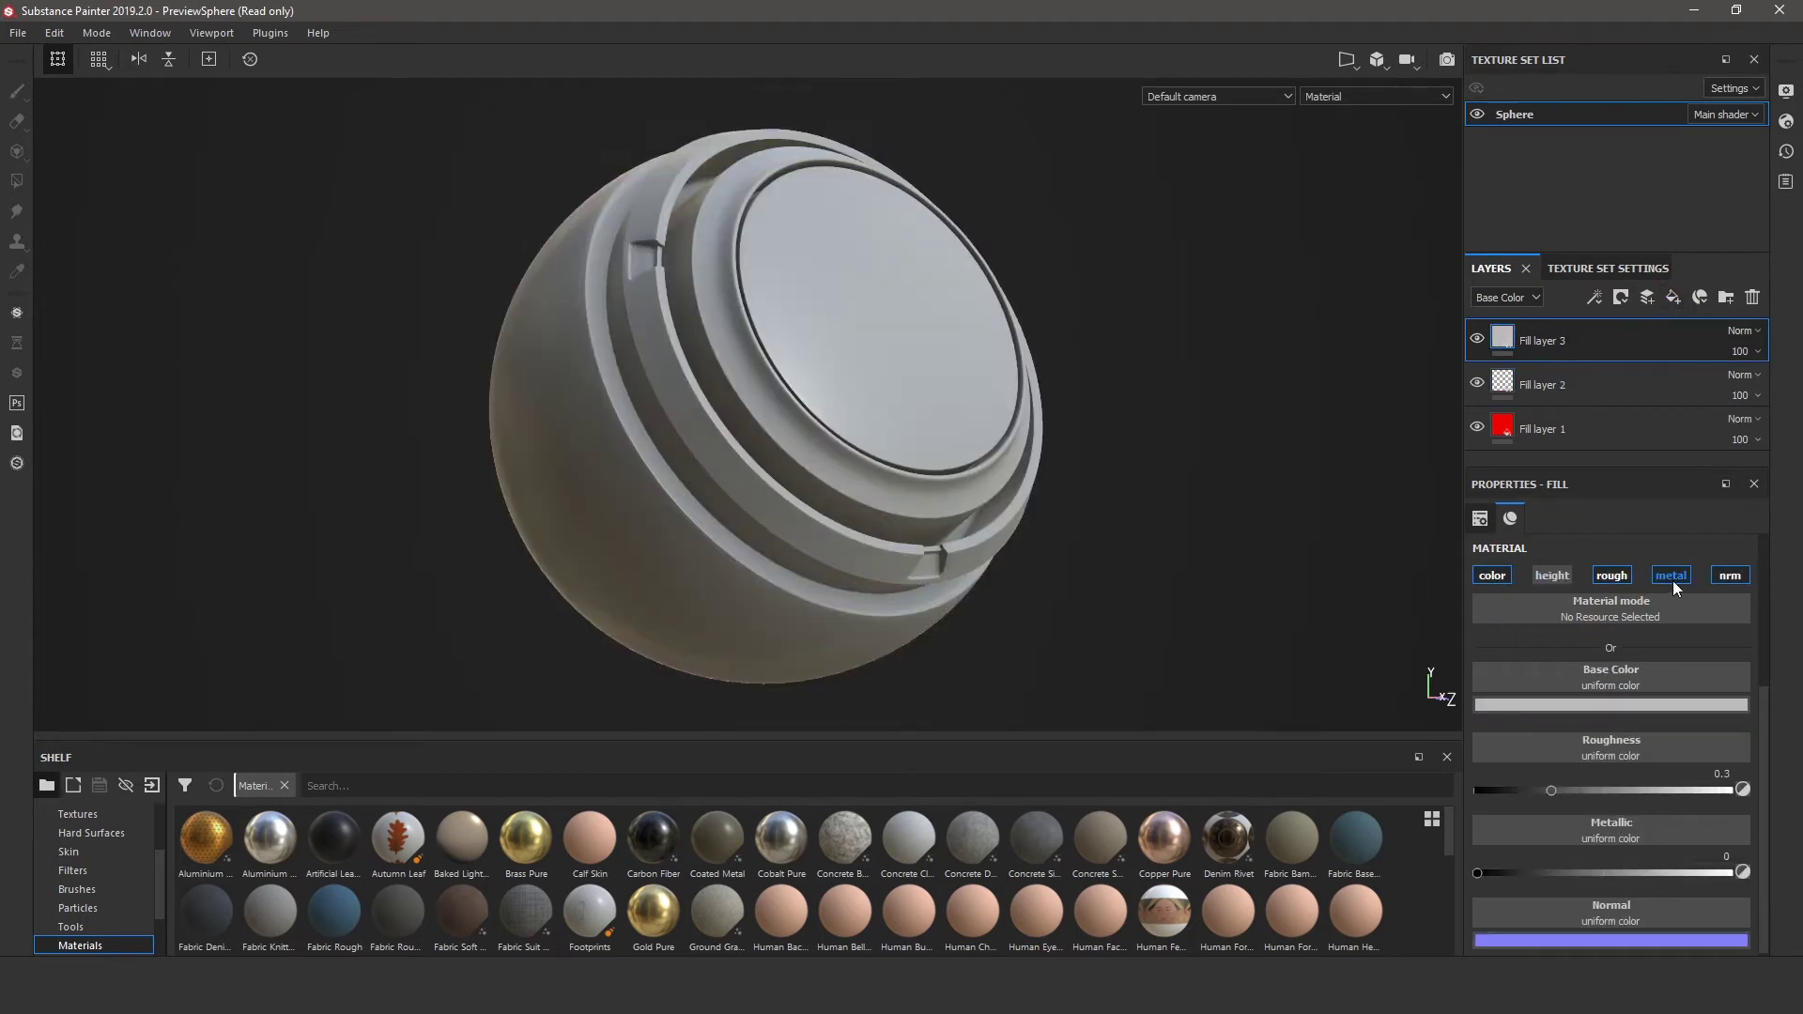
click(1670, 574)
click(1730, 575)
- Give Fill layer 3 a teal base color and set its roughness to 0.7018
click(1575, 702)
drag(1615, 735, 1686, 793)
click(1703, 819)
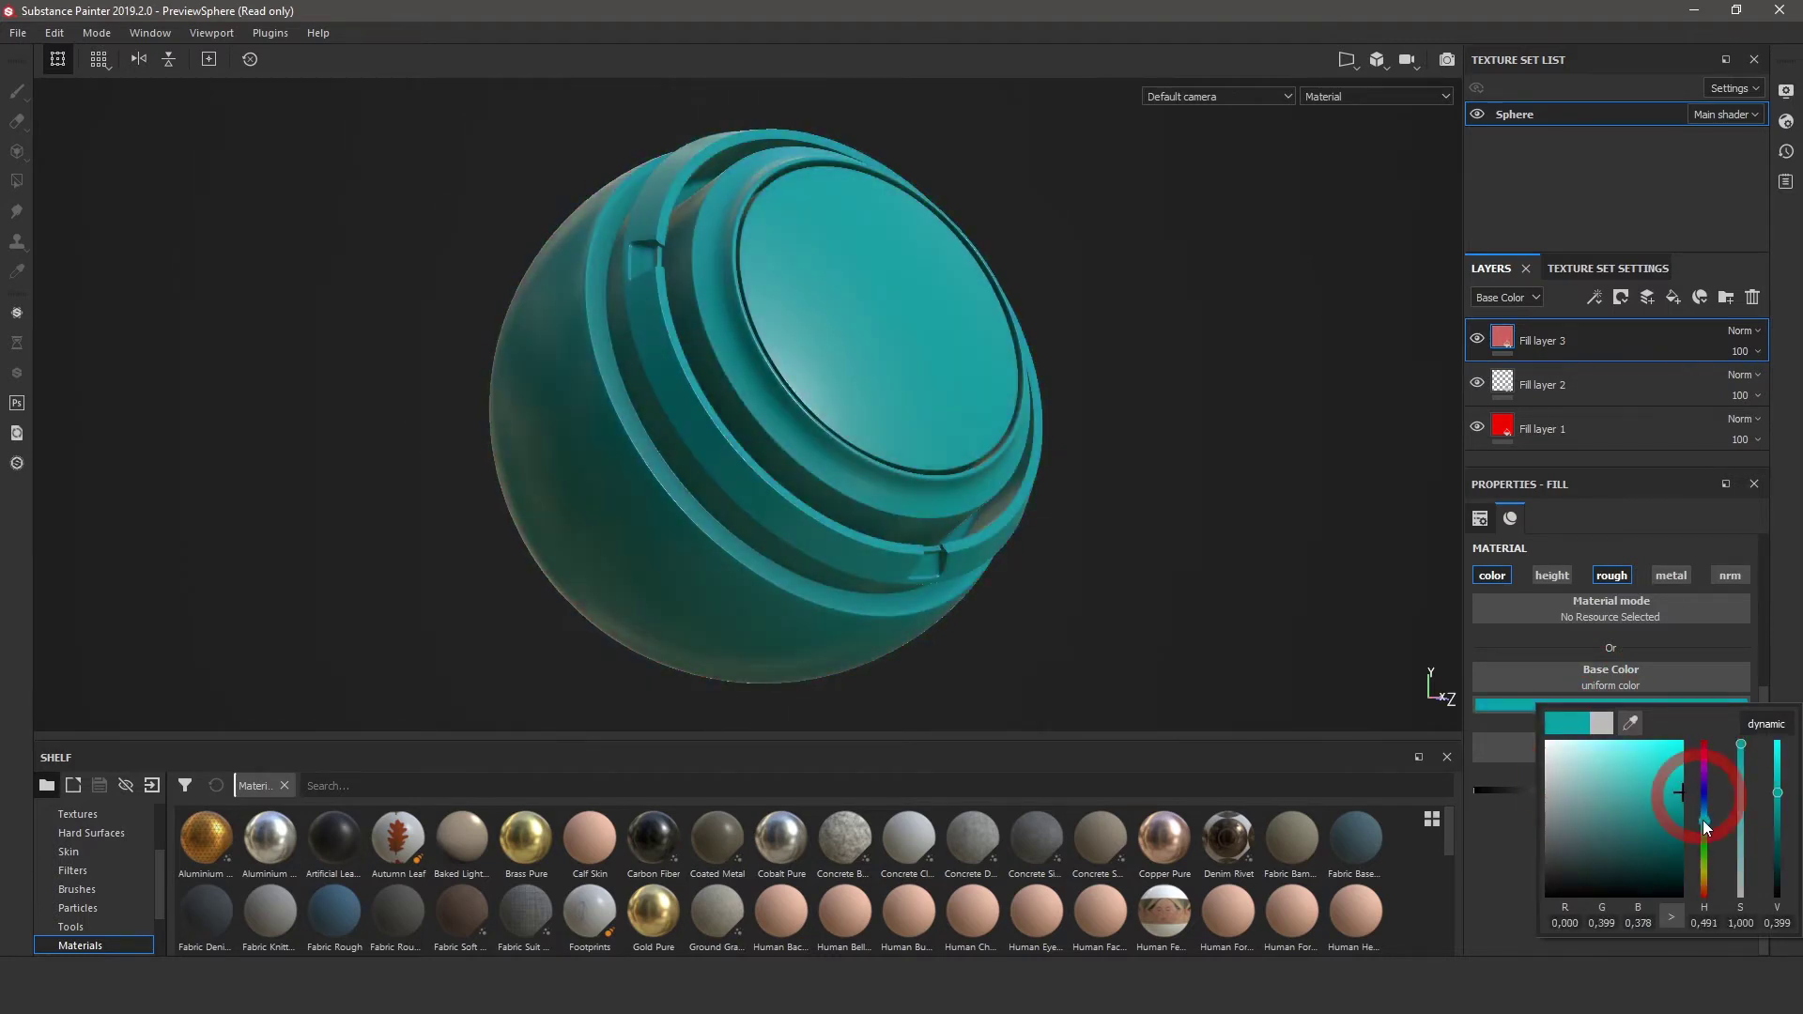
click(1523, 846)
drag(1563, 794, 1647, 800)
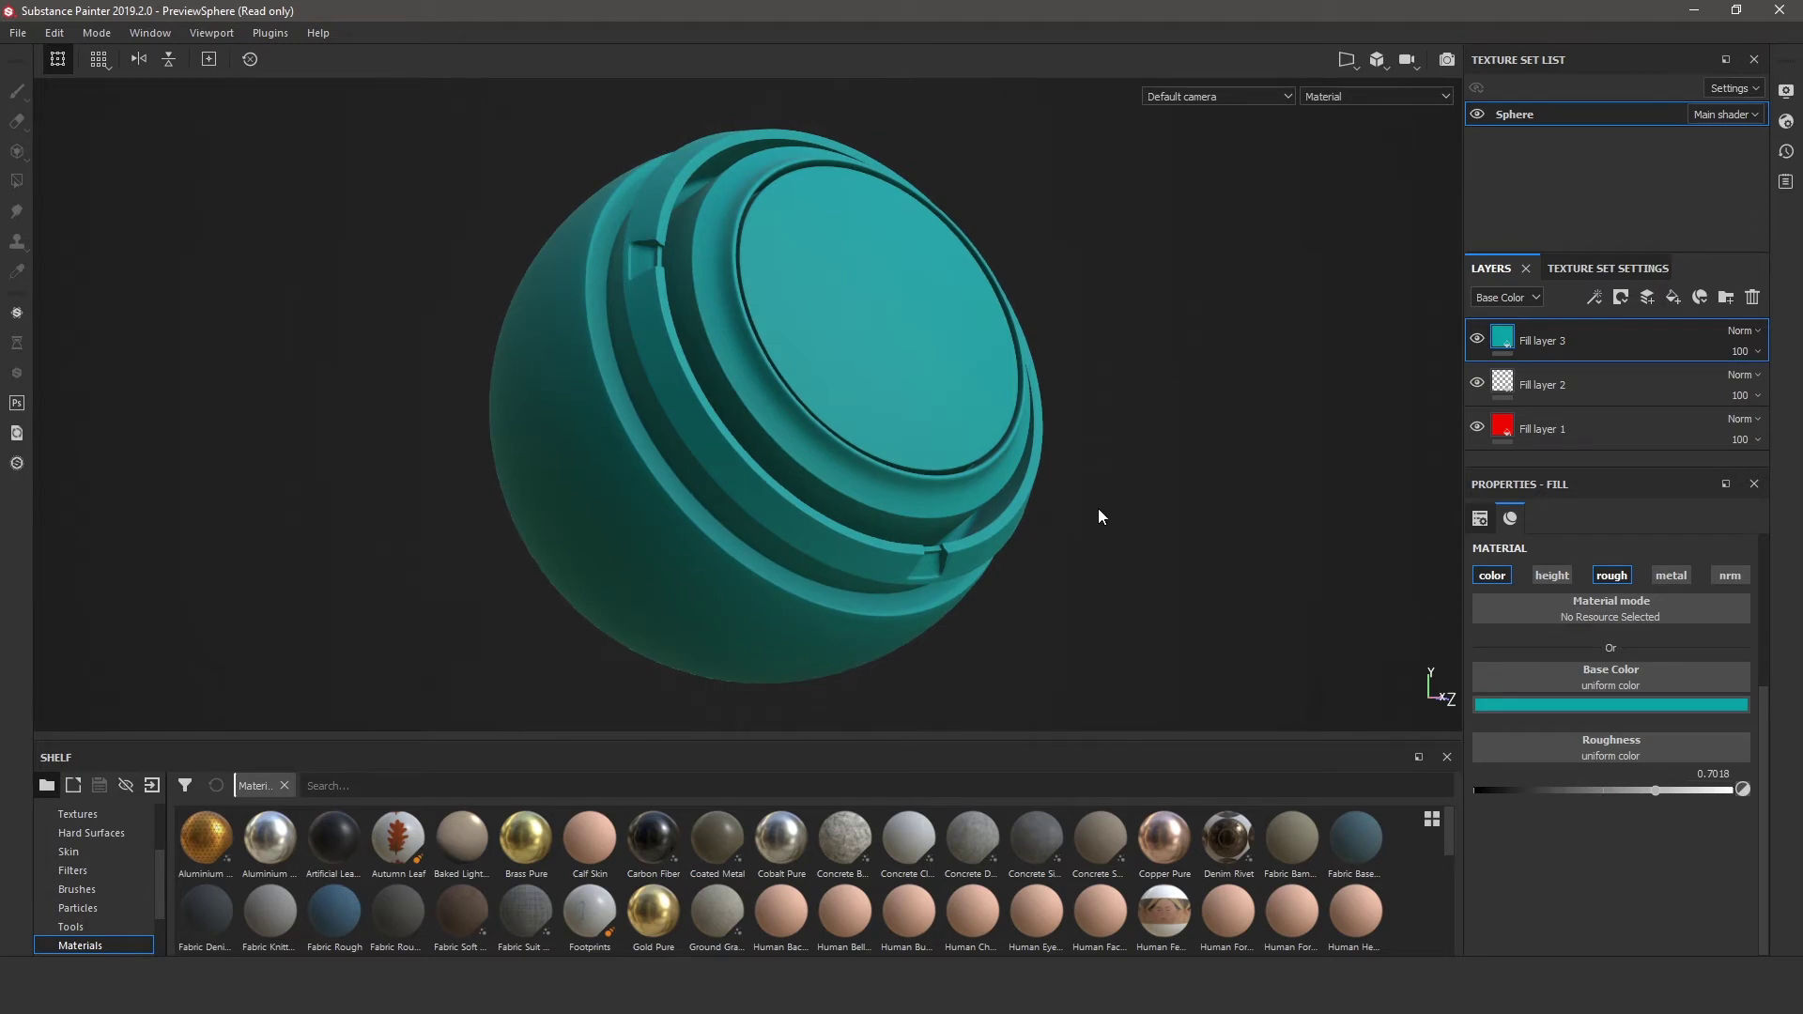
- Examine the blending modes and the opacity control of Fill layer 3
click(1752, 336)
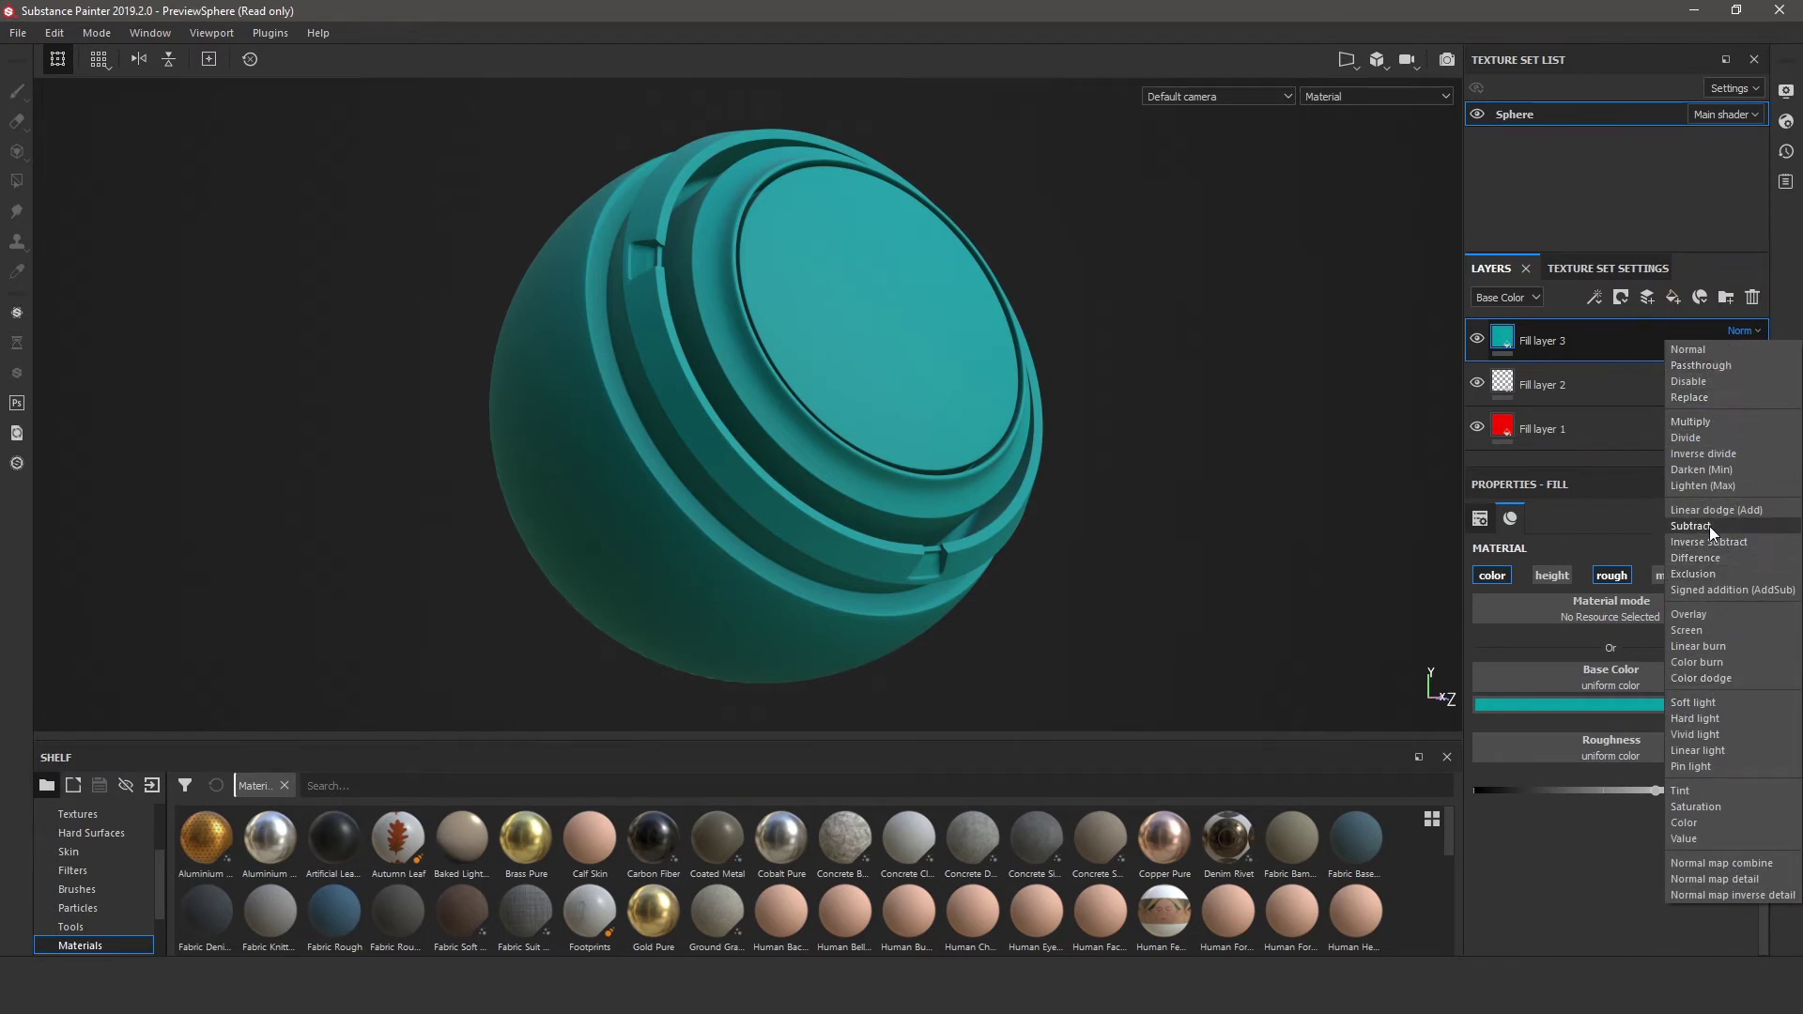
click(1792, 340)
click(1757, 352)
mouse_move(1797, 386)
mouse_down()
mouse_move(1729, 387)
mouse_move(1799, 386)
mouse_up()
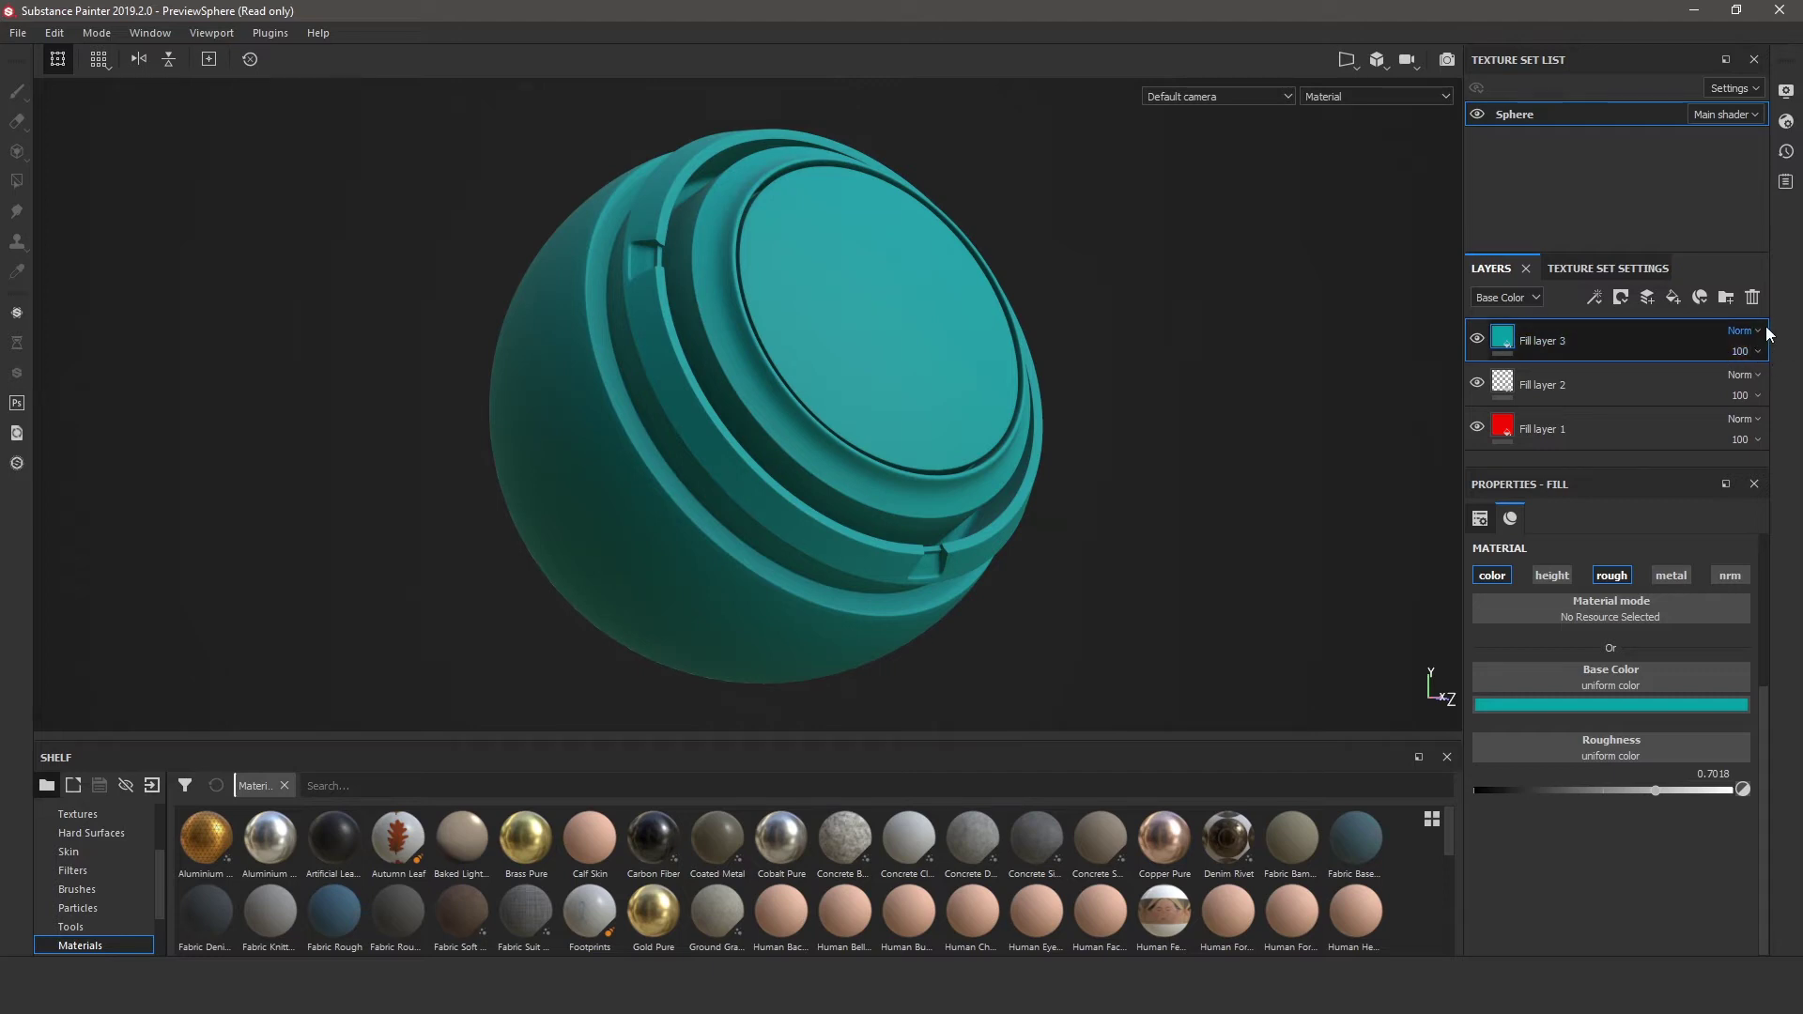
- Set Fill layer 3's opacity to 11 for the Base Color channel
click(1534, 298)
click(1534, 299)
click(1535, 297)
click(1507, 310)
click(1756, 351)
drag(1759, 385, 1723, 390)
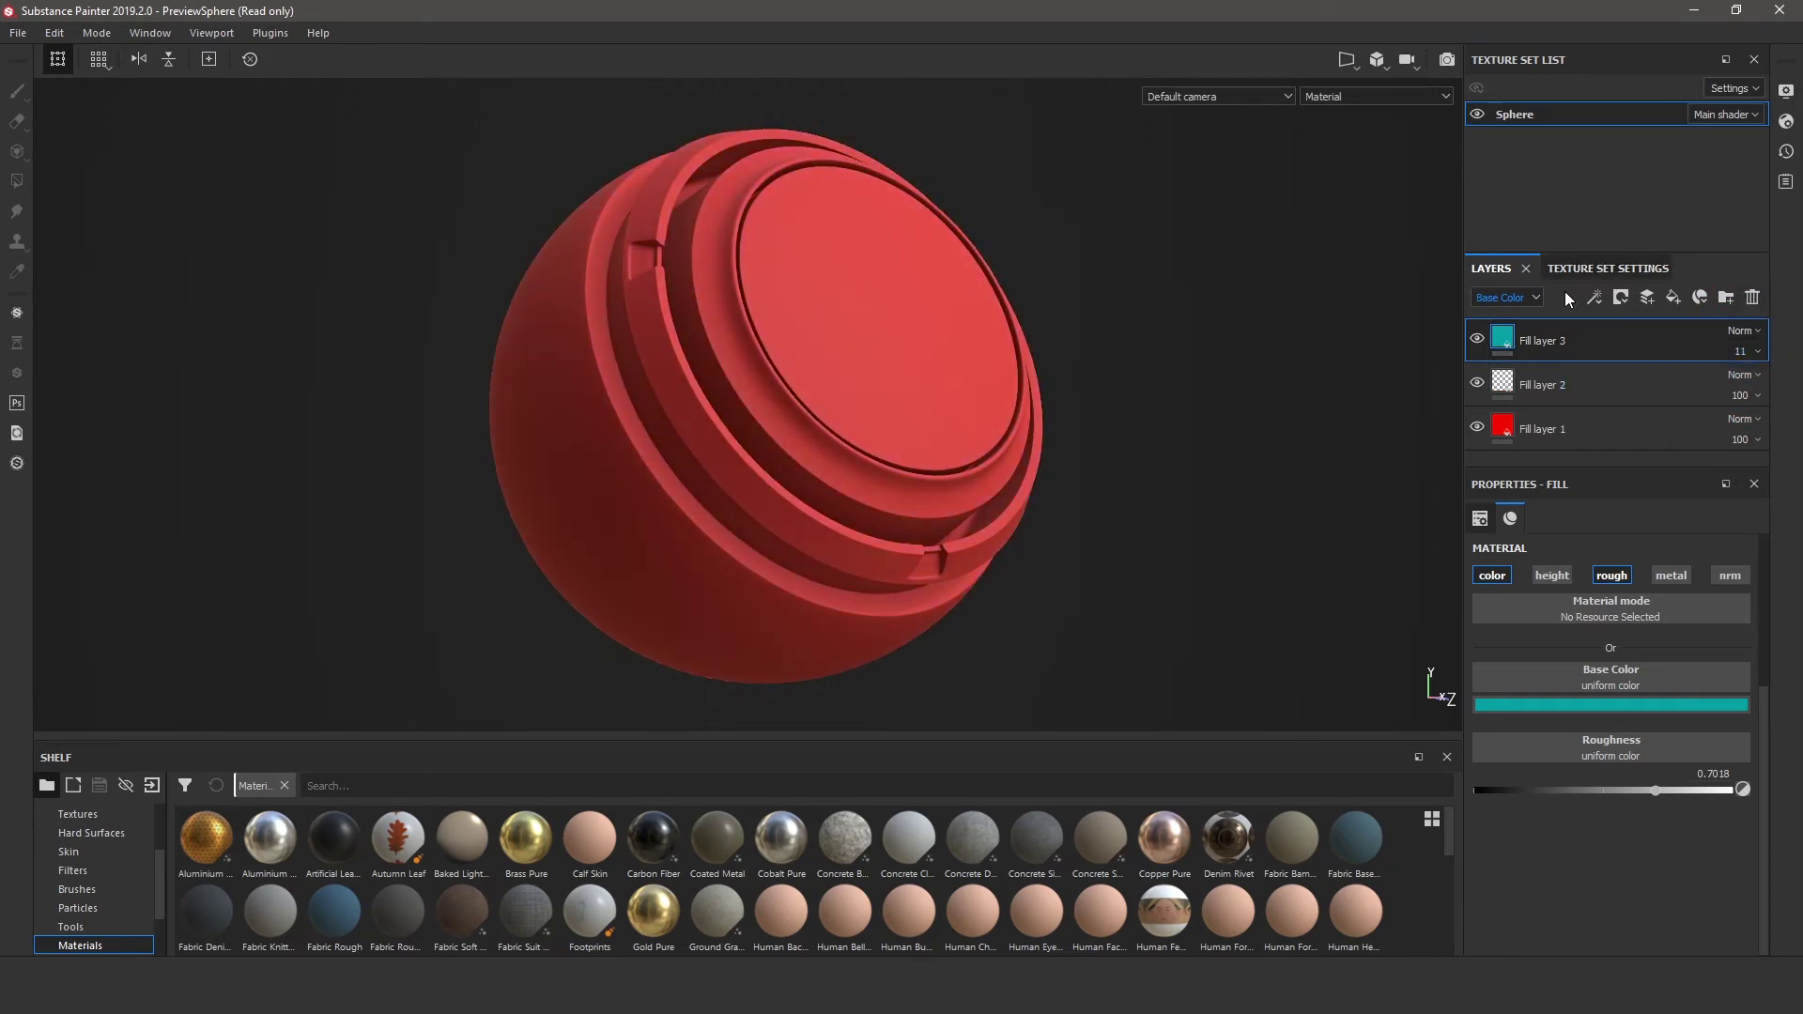
- Switch the layer stack to the Roughness channel and lower Fill layer 3's opacity there
click(1521, 299)
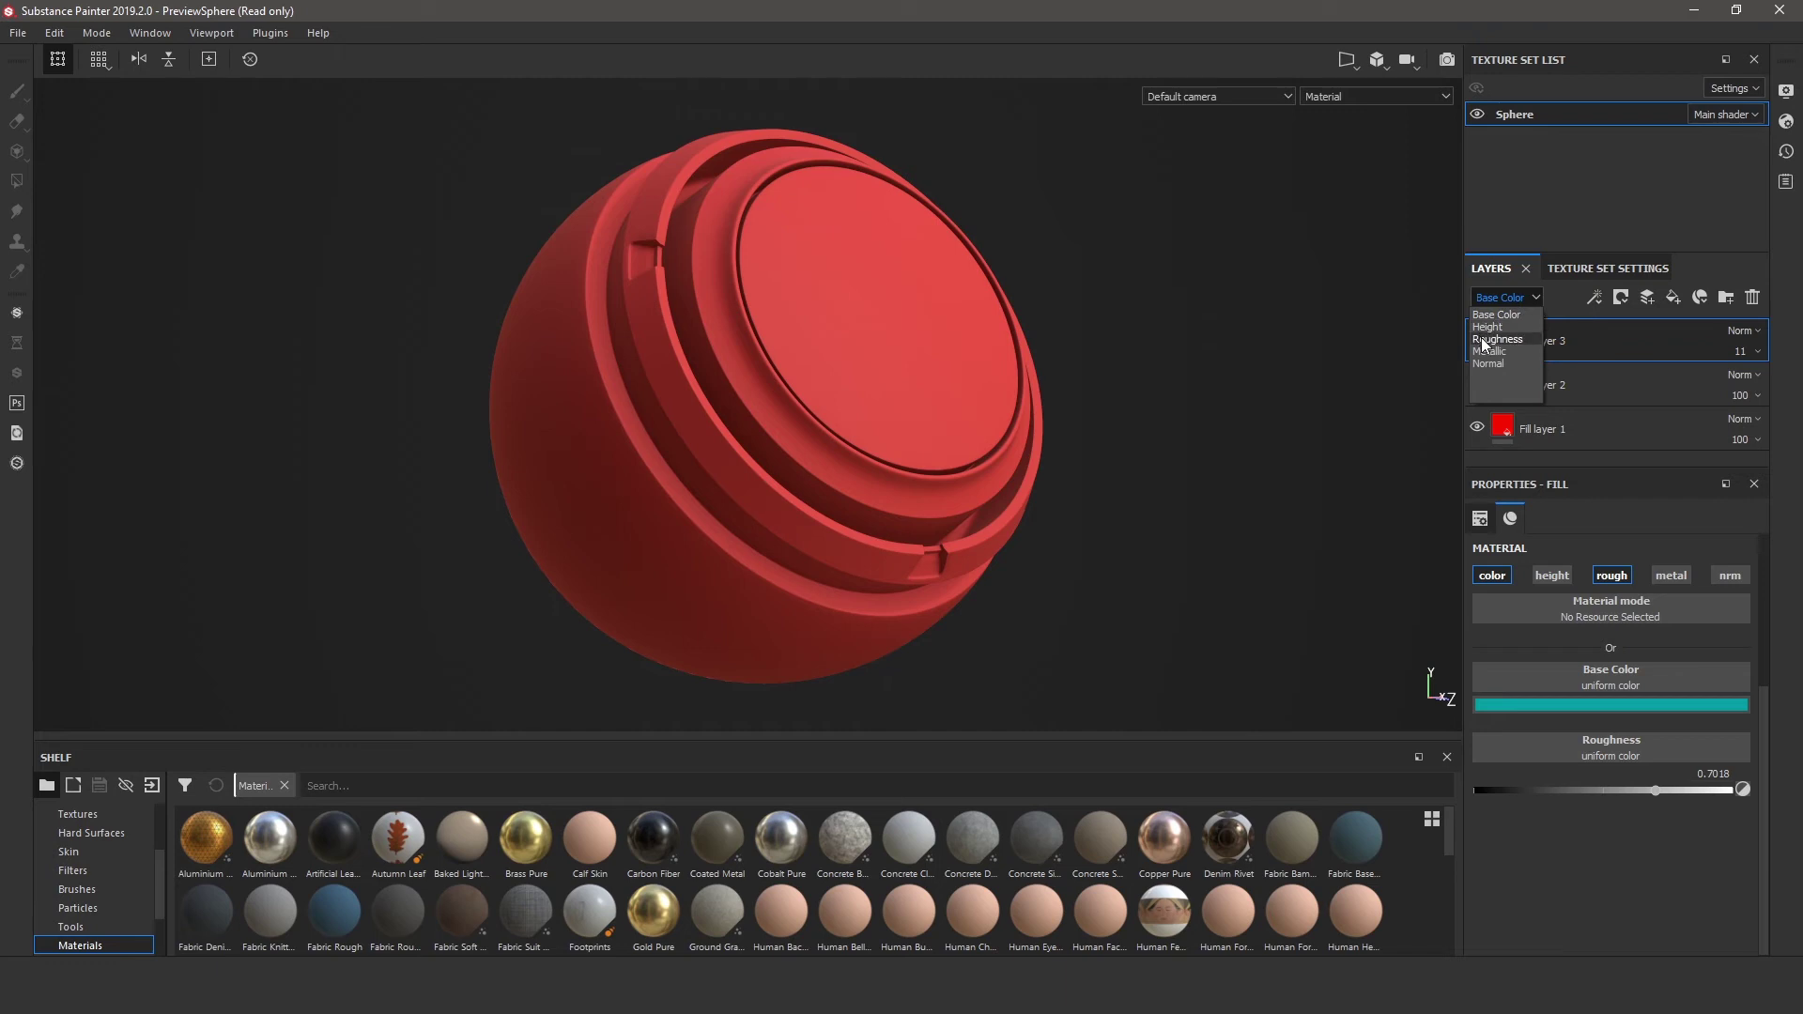
click(1493, 340)
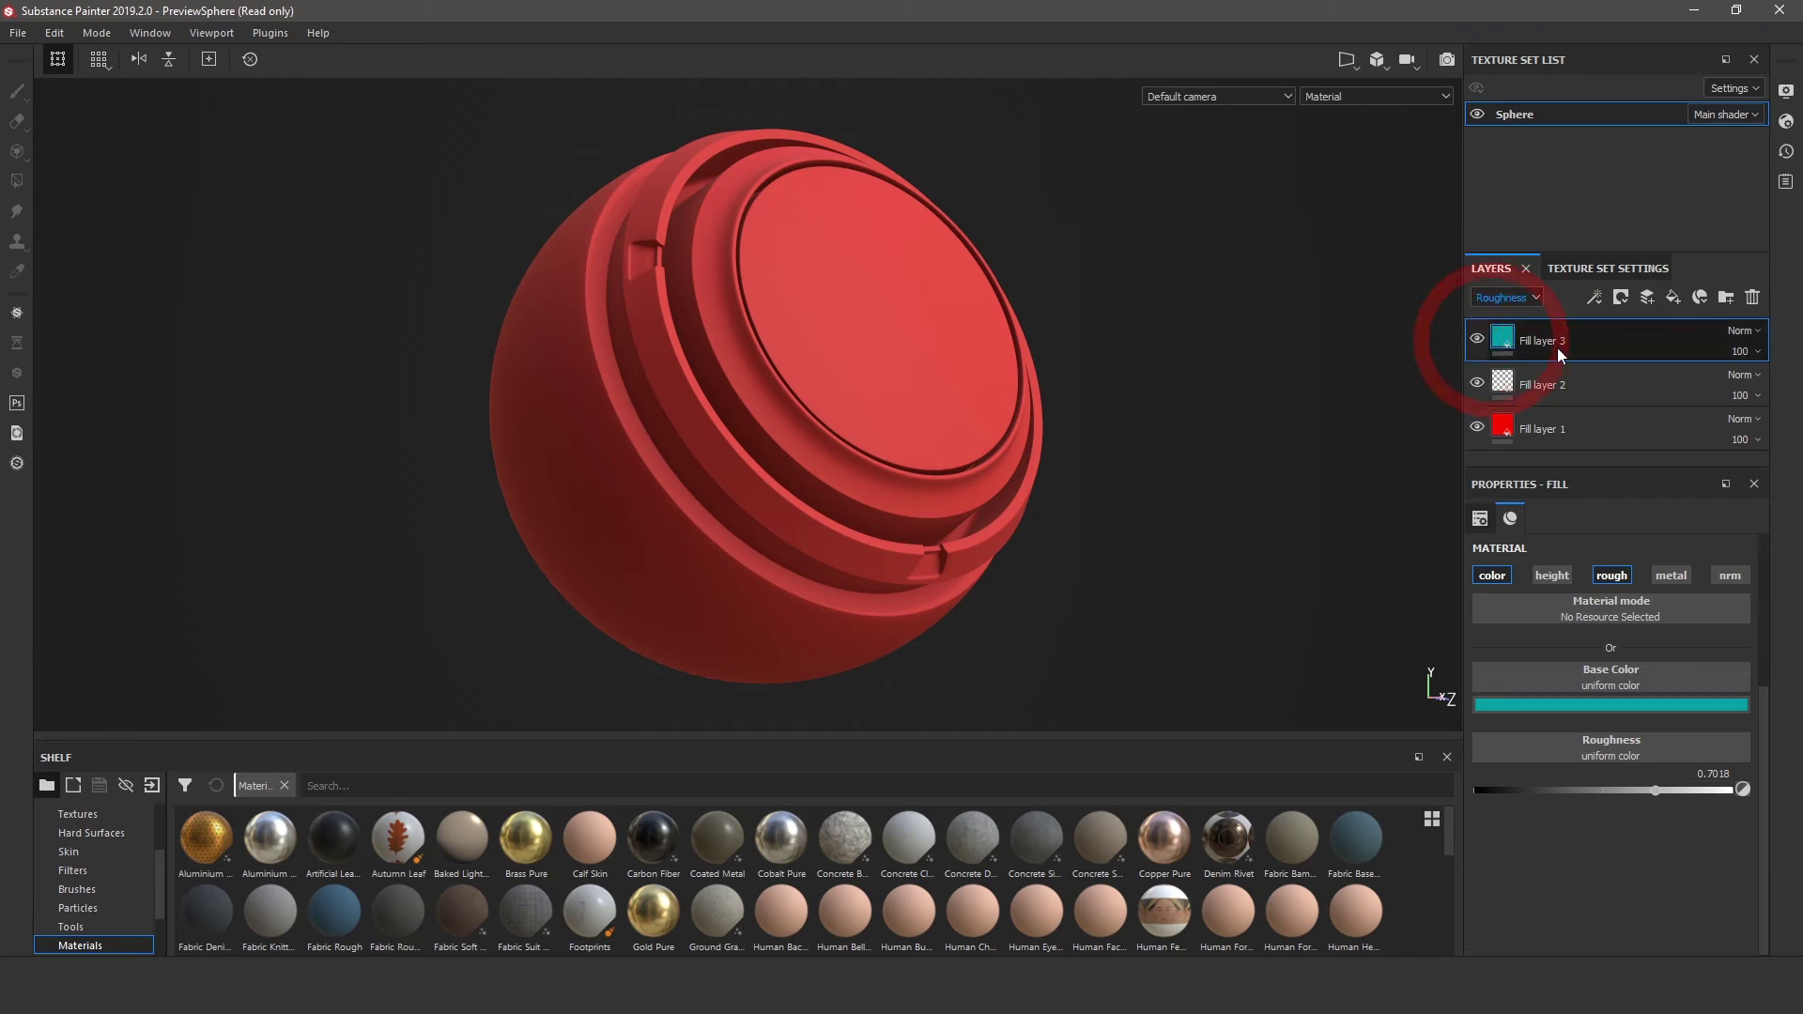
click(1757, 351)
drag(1788, 383, 1726, 391)
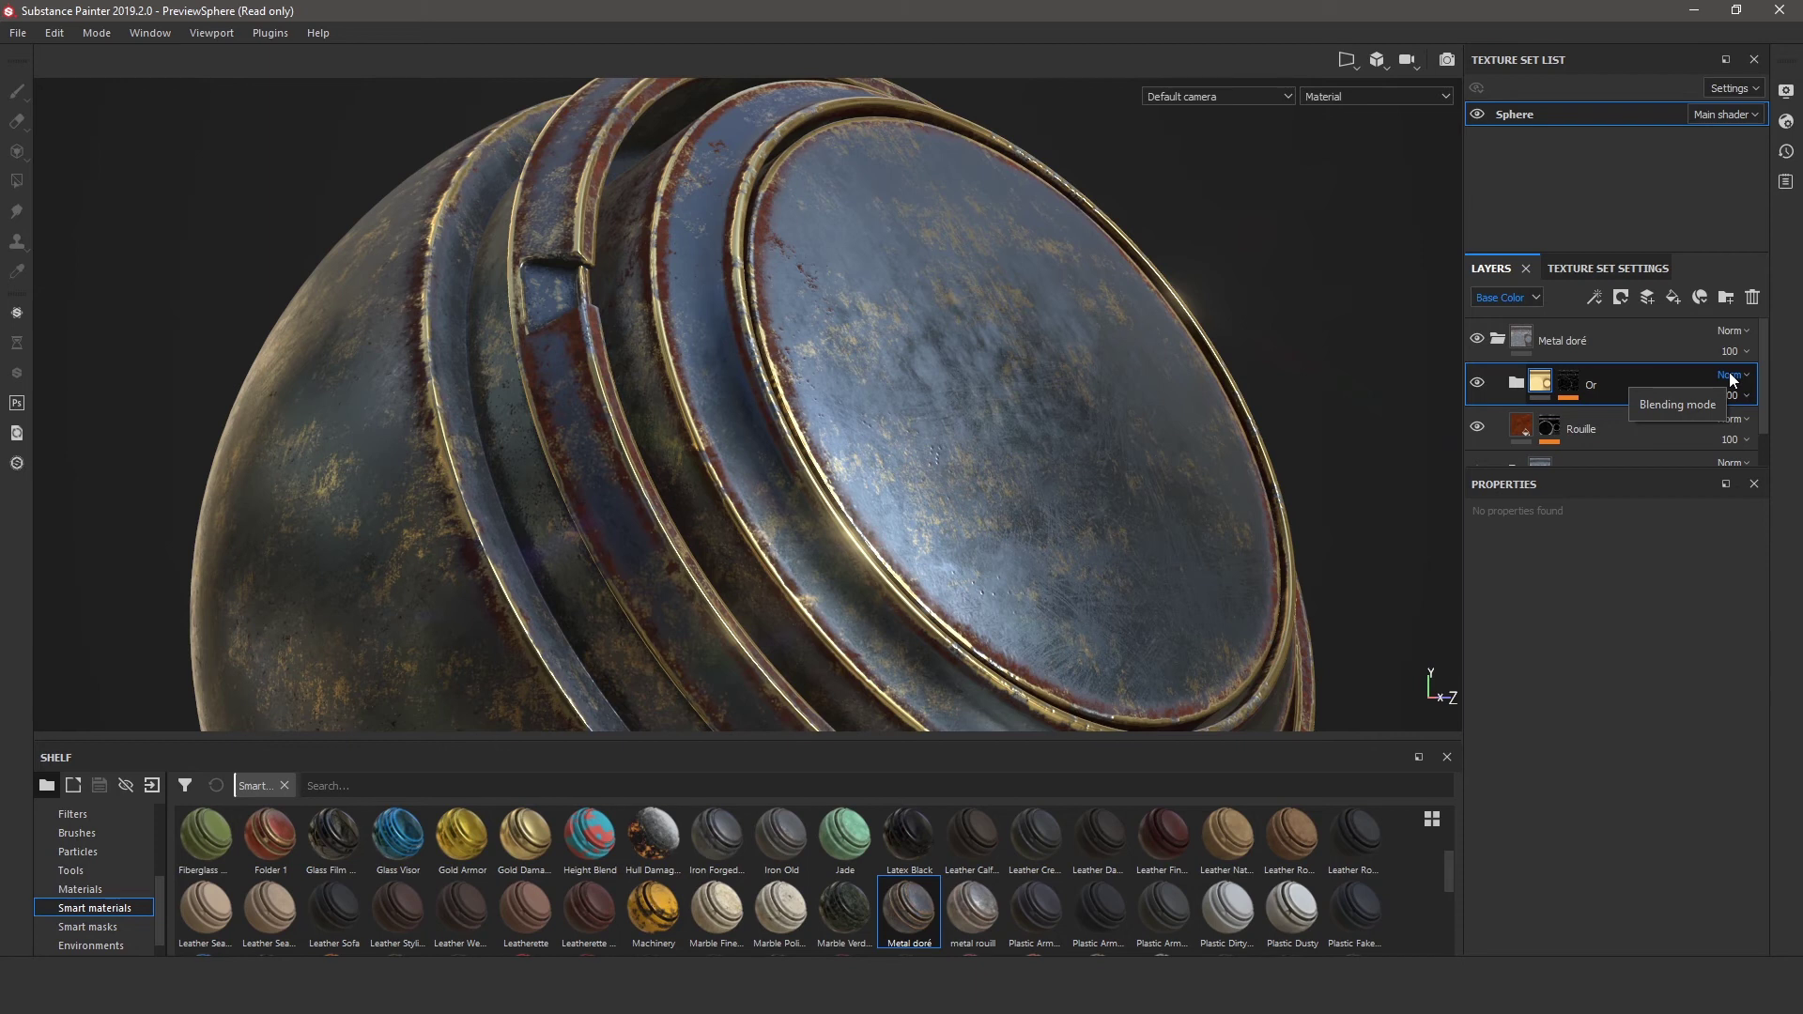
- Try several blending modes on the Or folder in the Base Color channel of the Metal doré smart material
click(1735, 375)
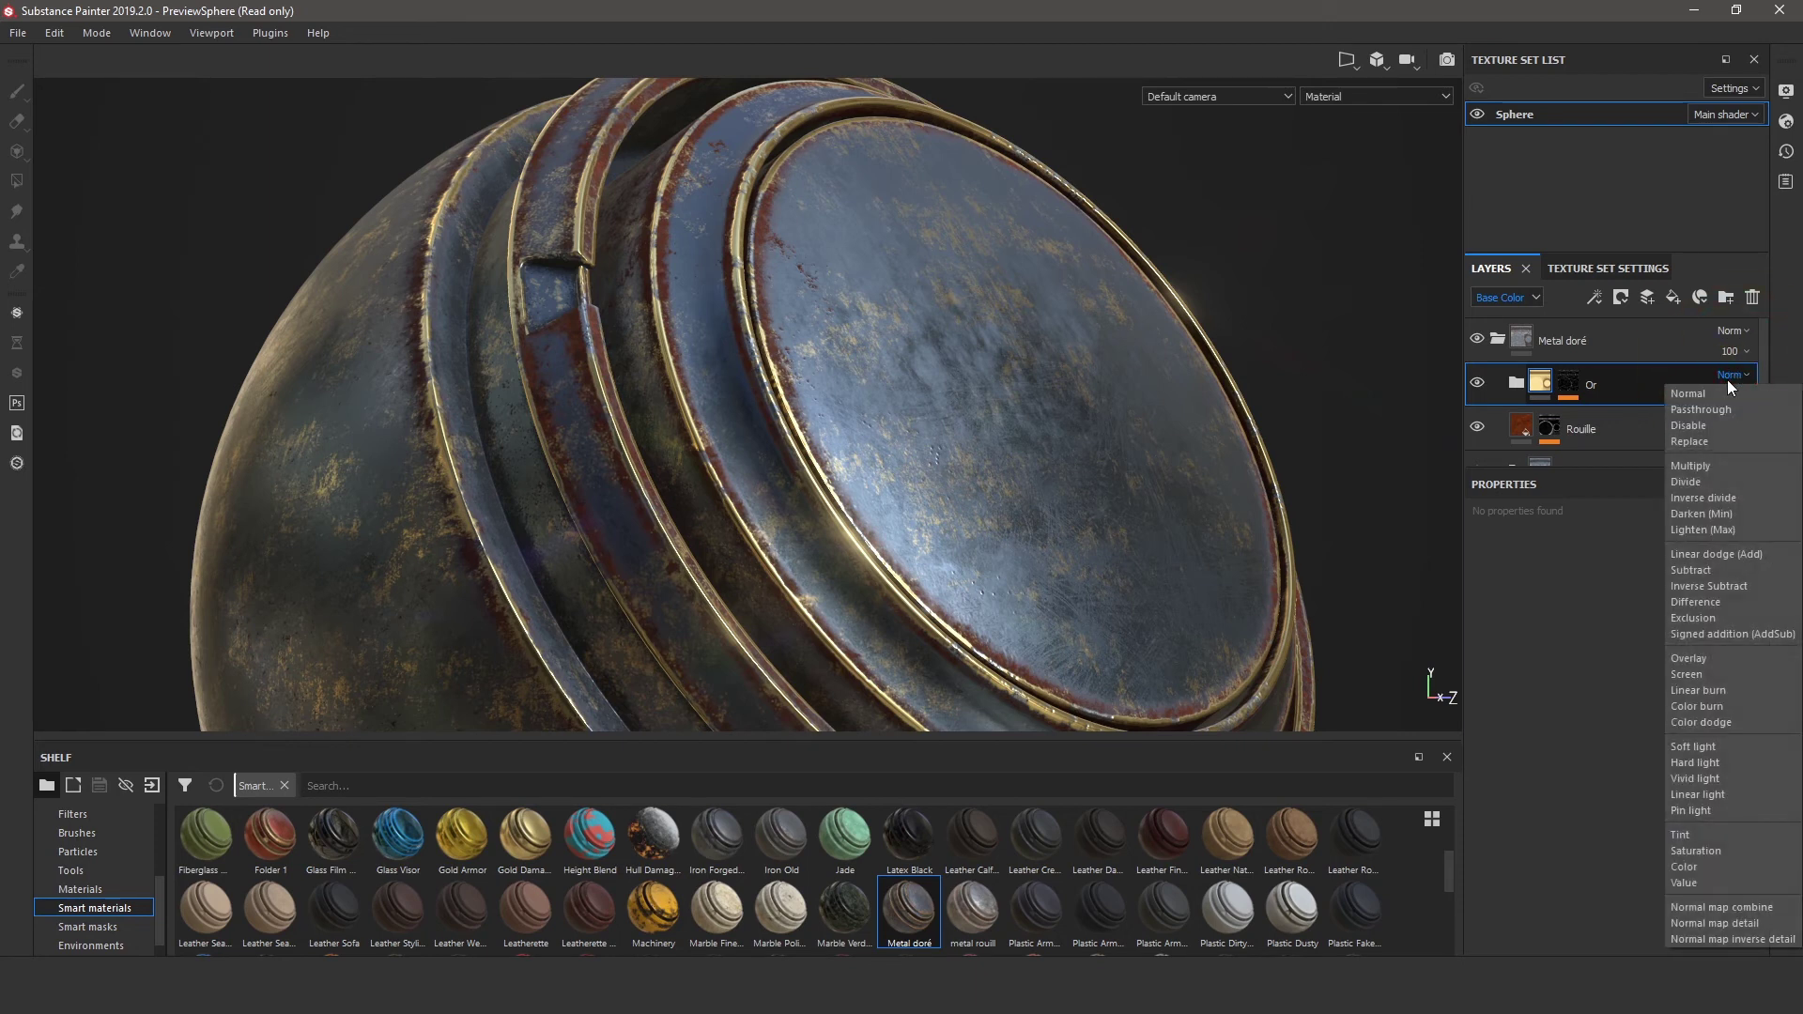
click(1699, 397)
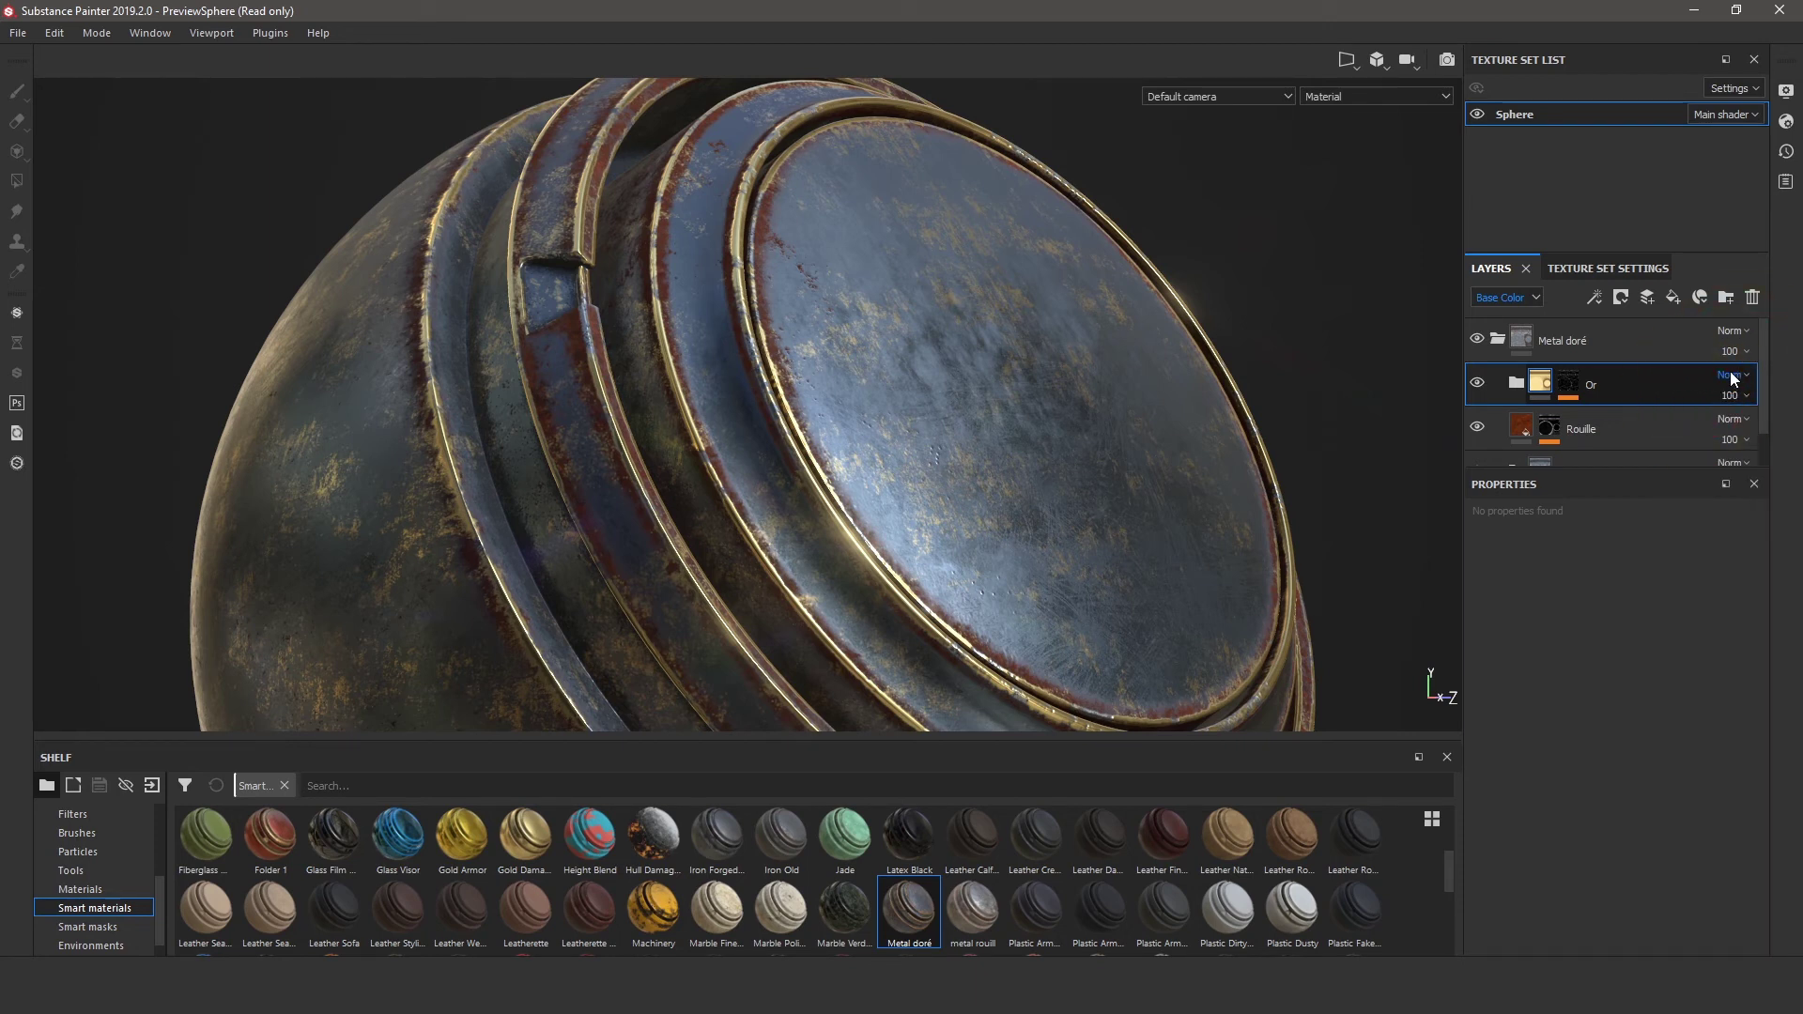
scroll(1731, 380, down, 5)
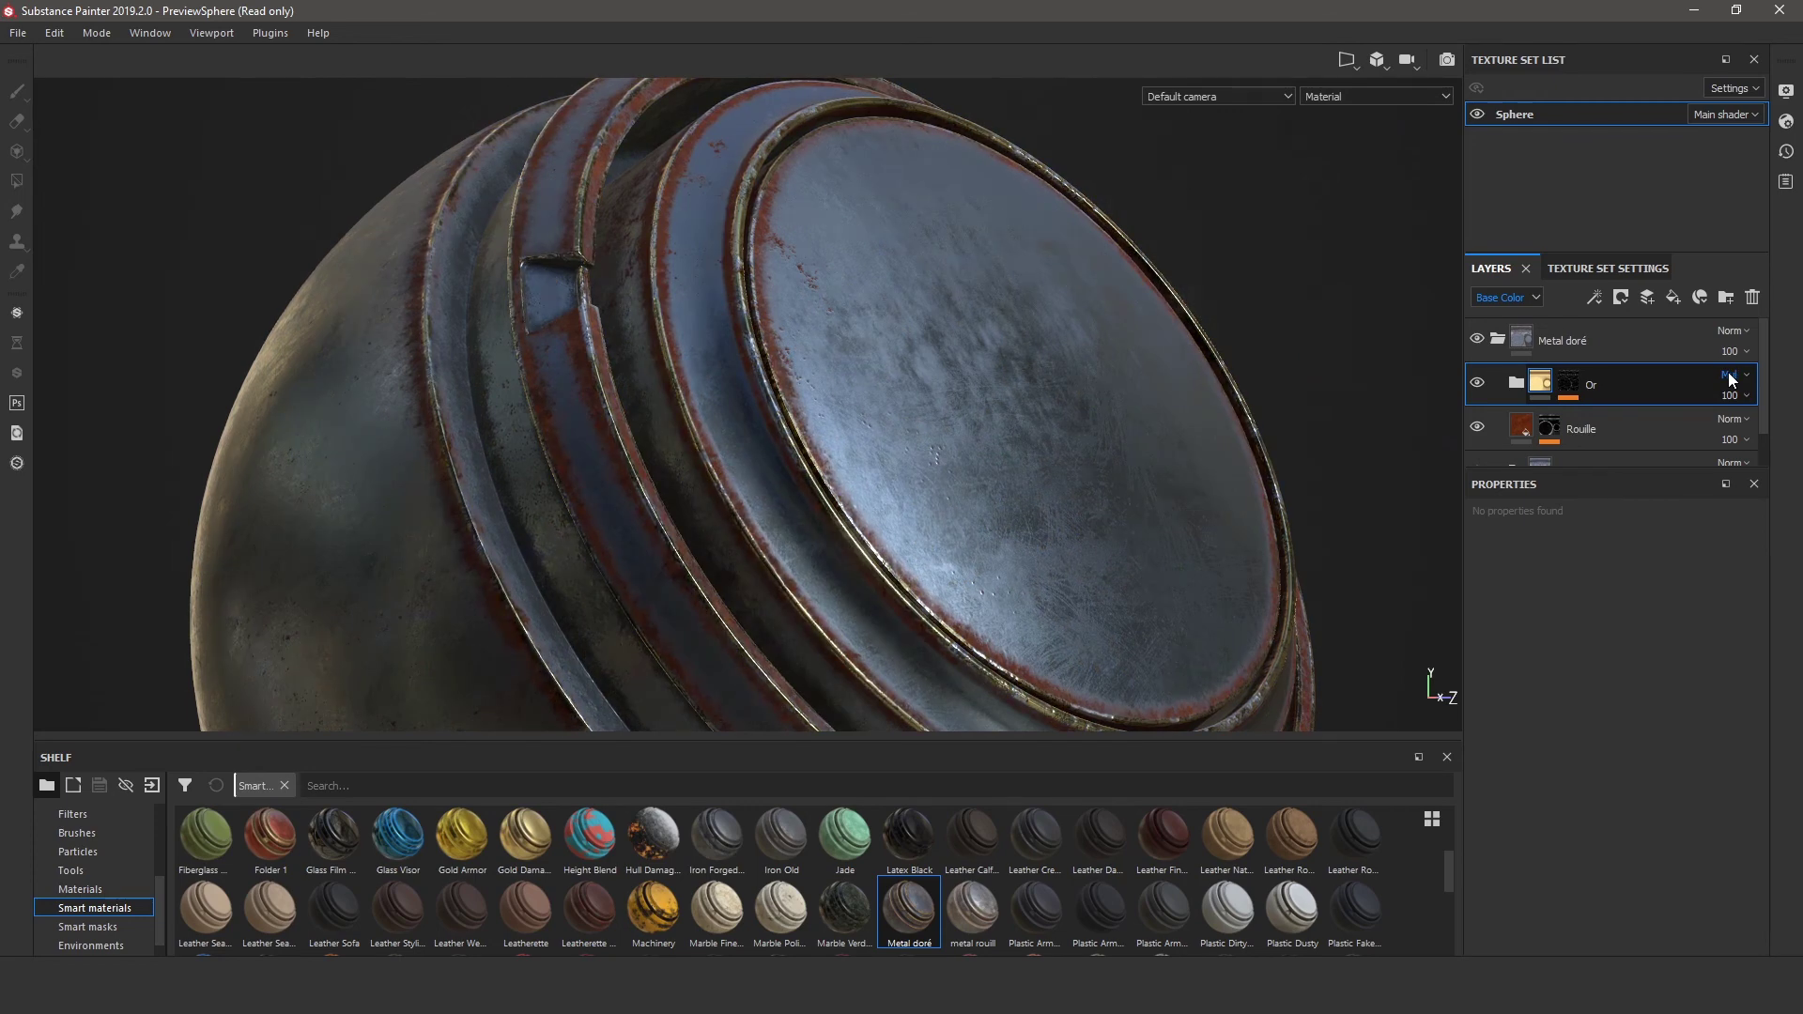
scroll(1732, 379, down, 3)
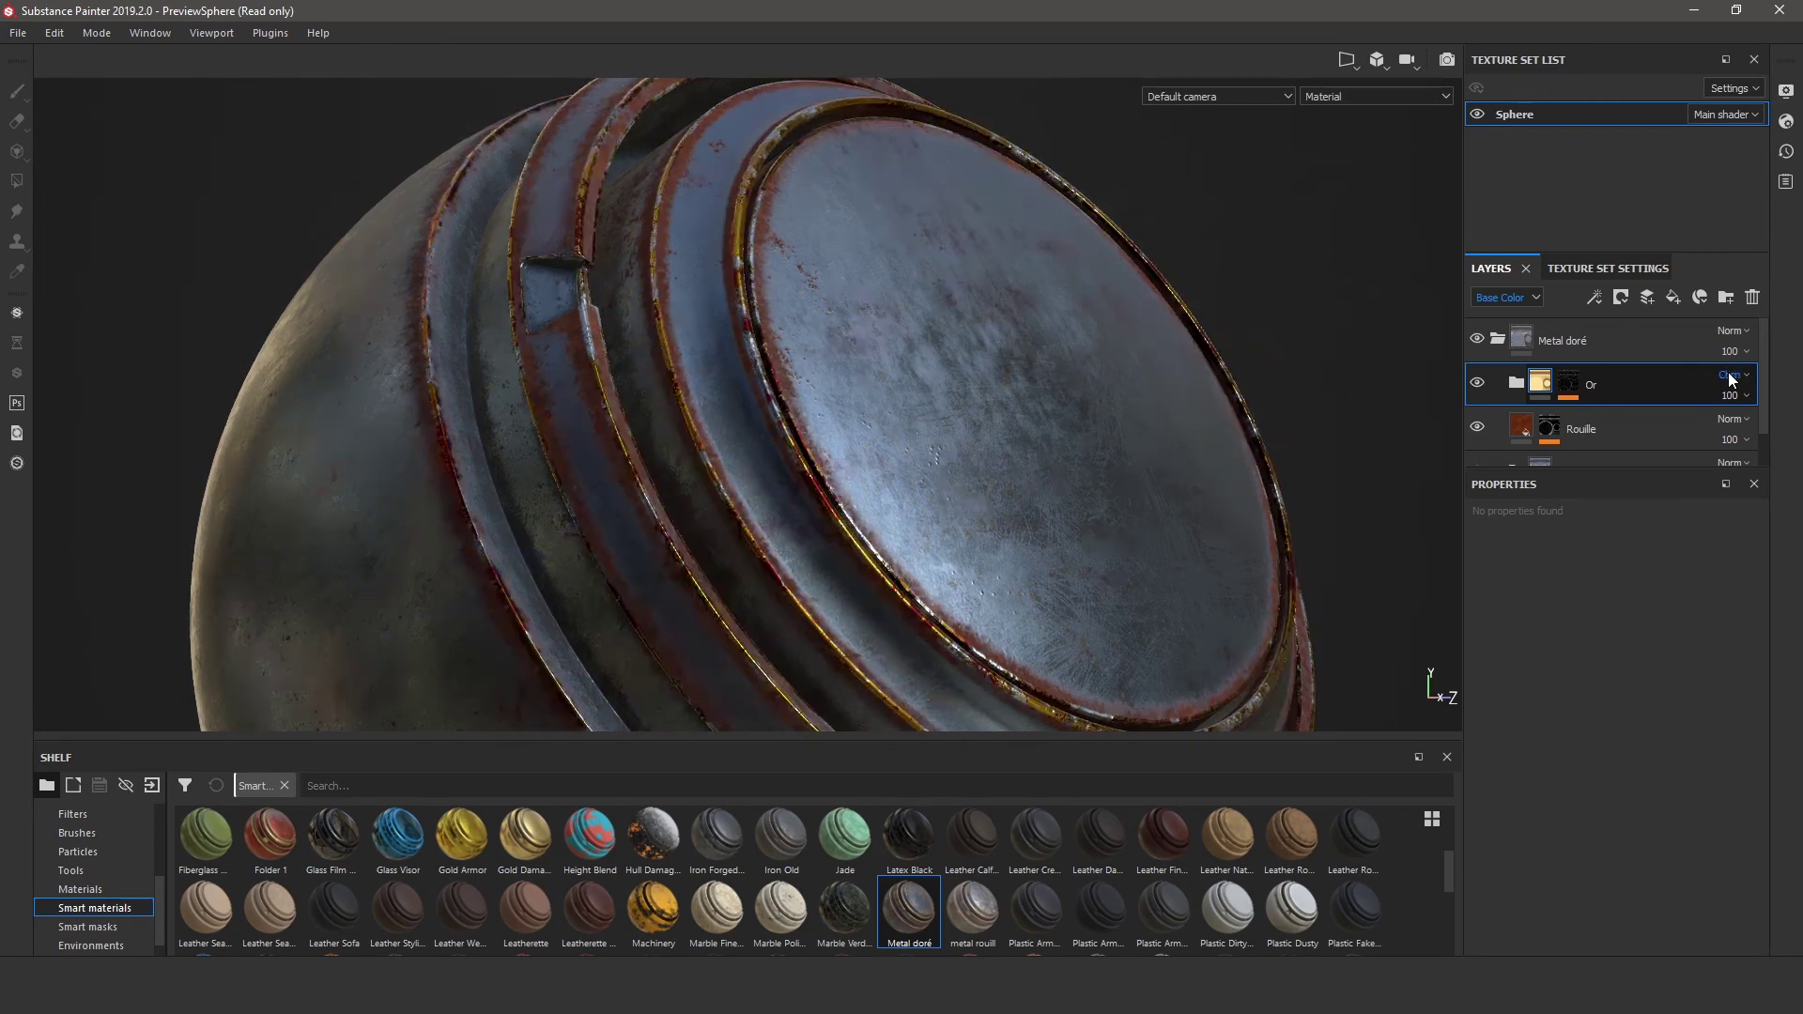